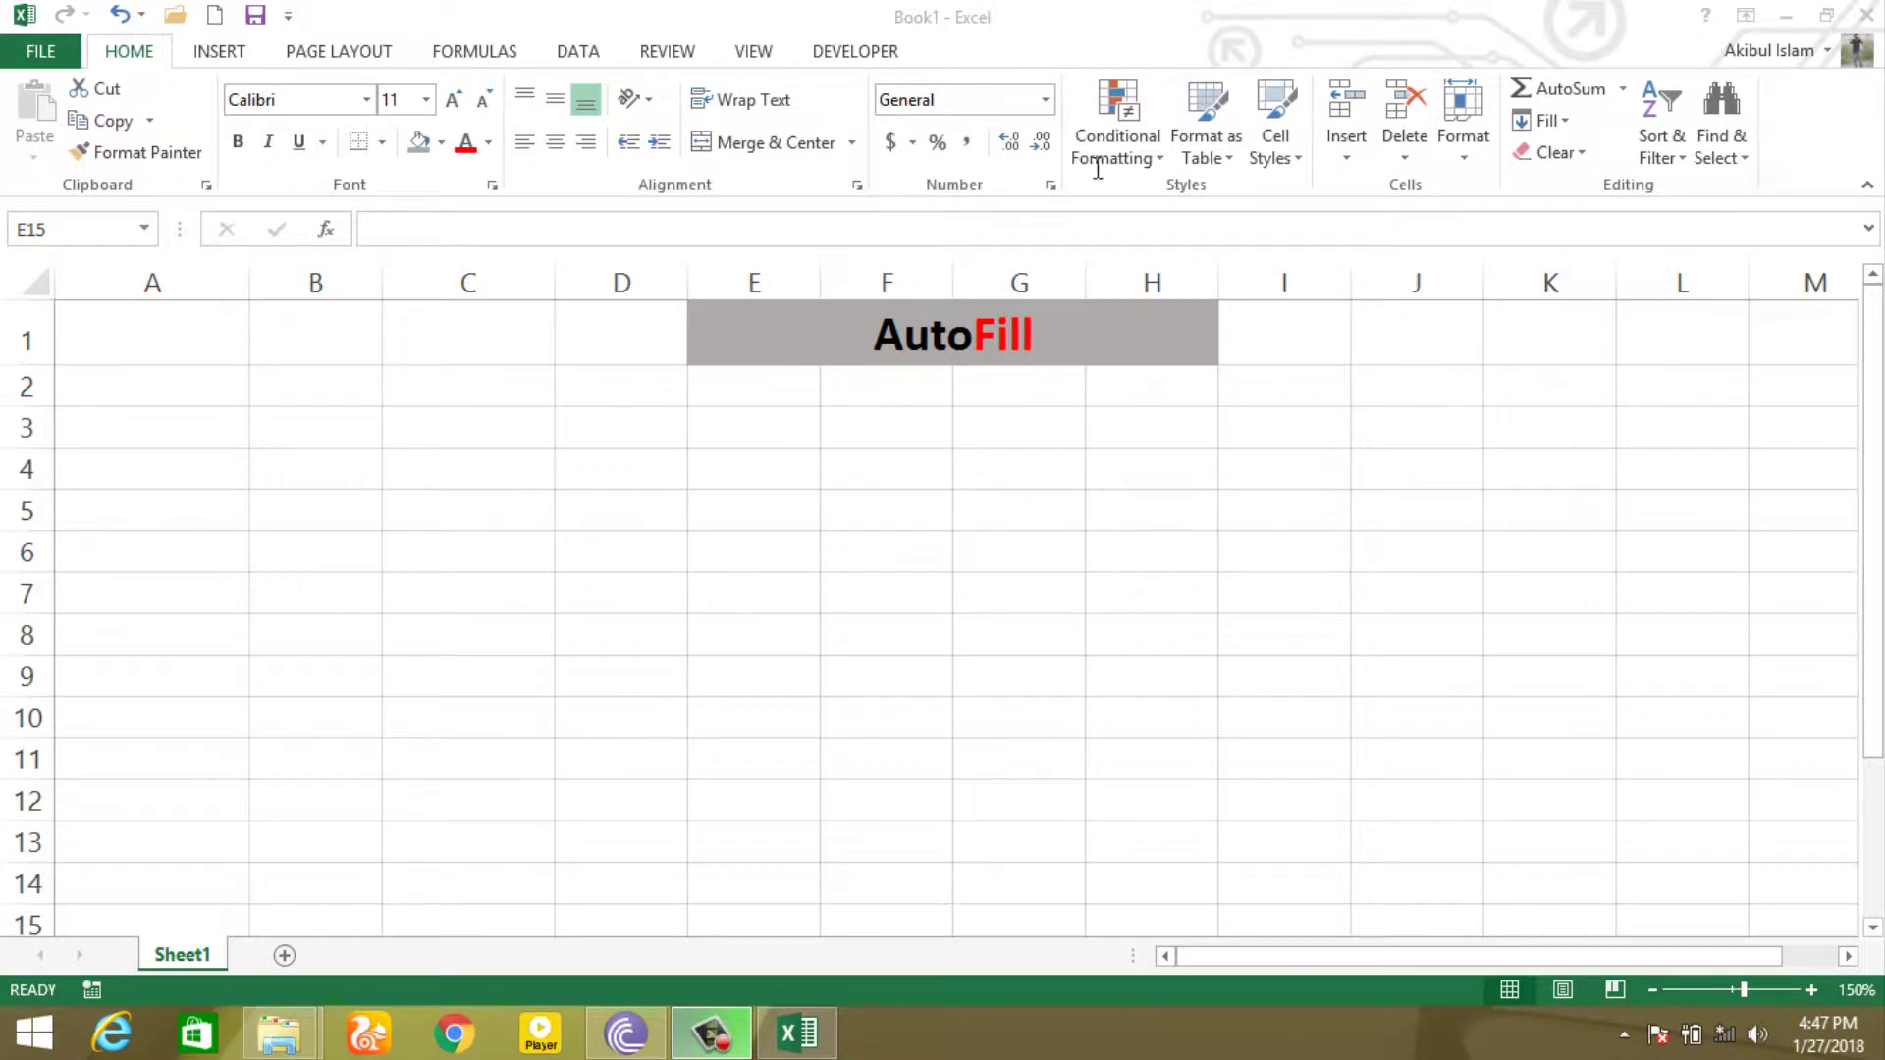
# - Enter Saturday in A4 and AutoFill the day names down to A12
pyautogui.scroll(-1, 92, 430)
pyautogui.click(92, 403)
pyautogui.scroll(1, 98, 410)
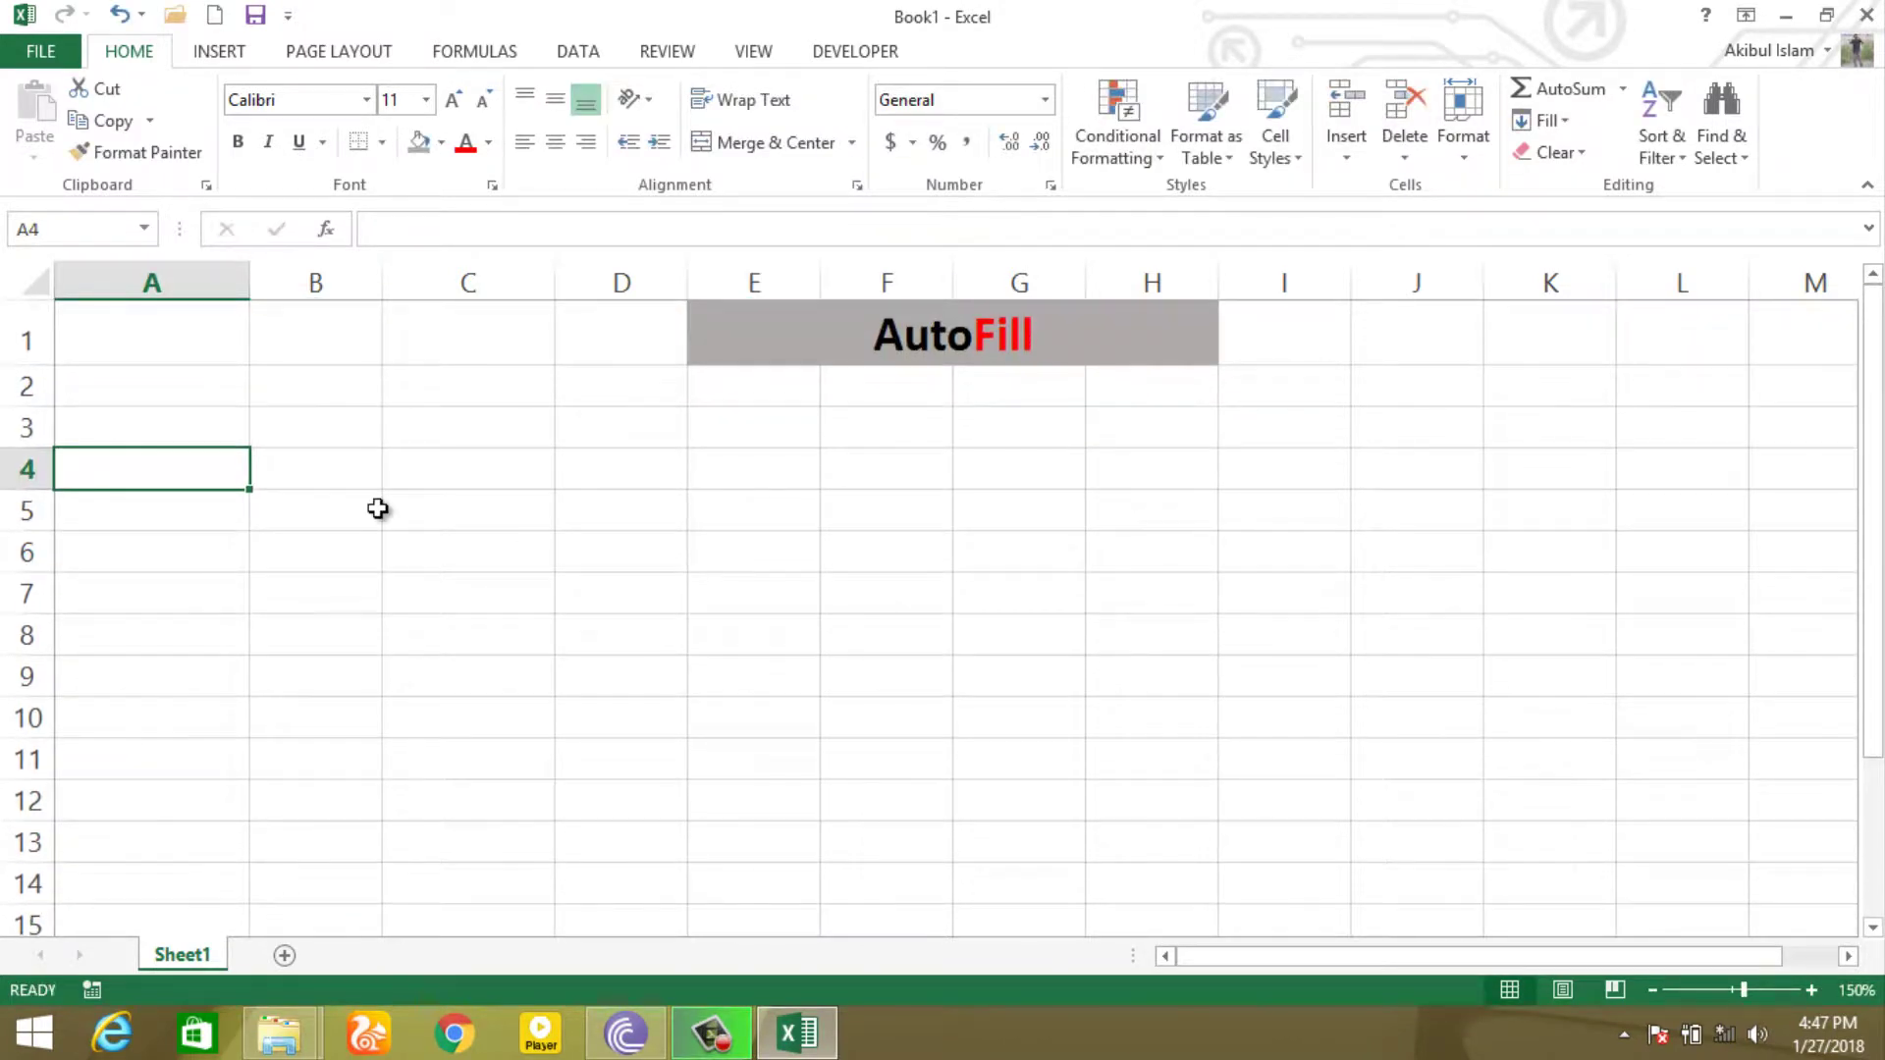
pyautogui.write('sA')
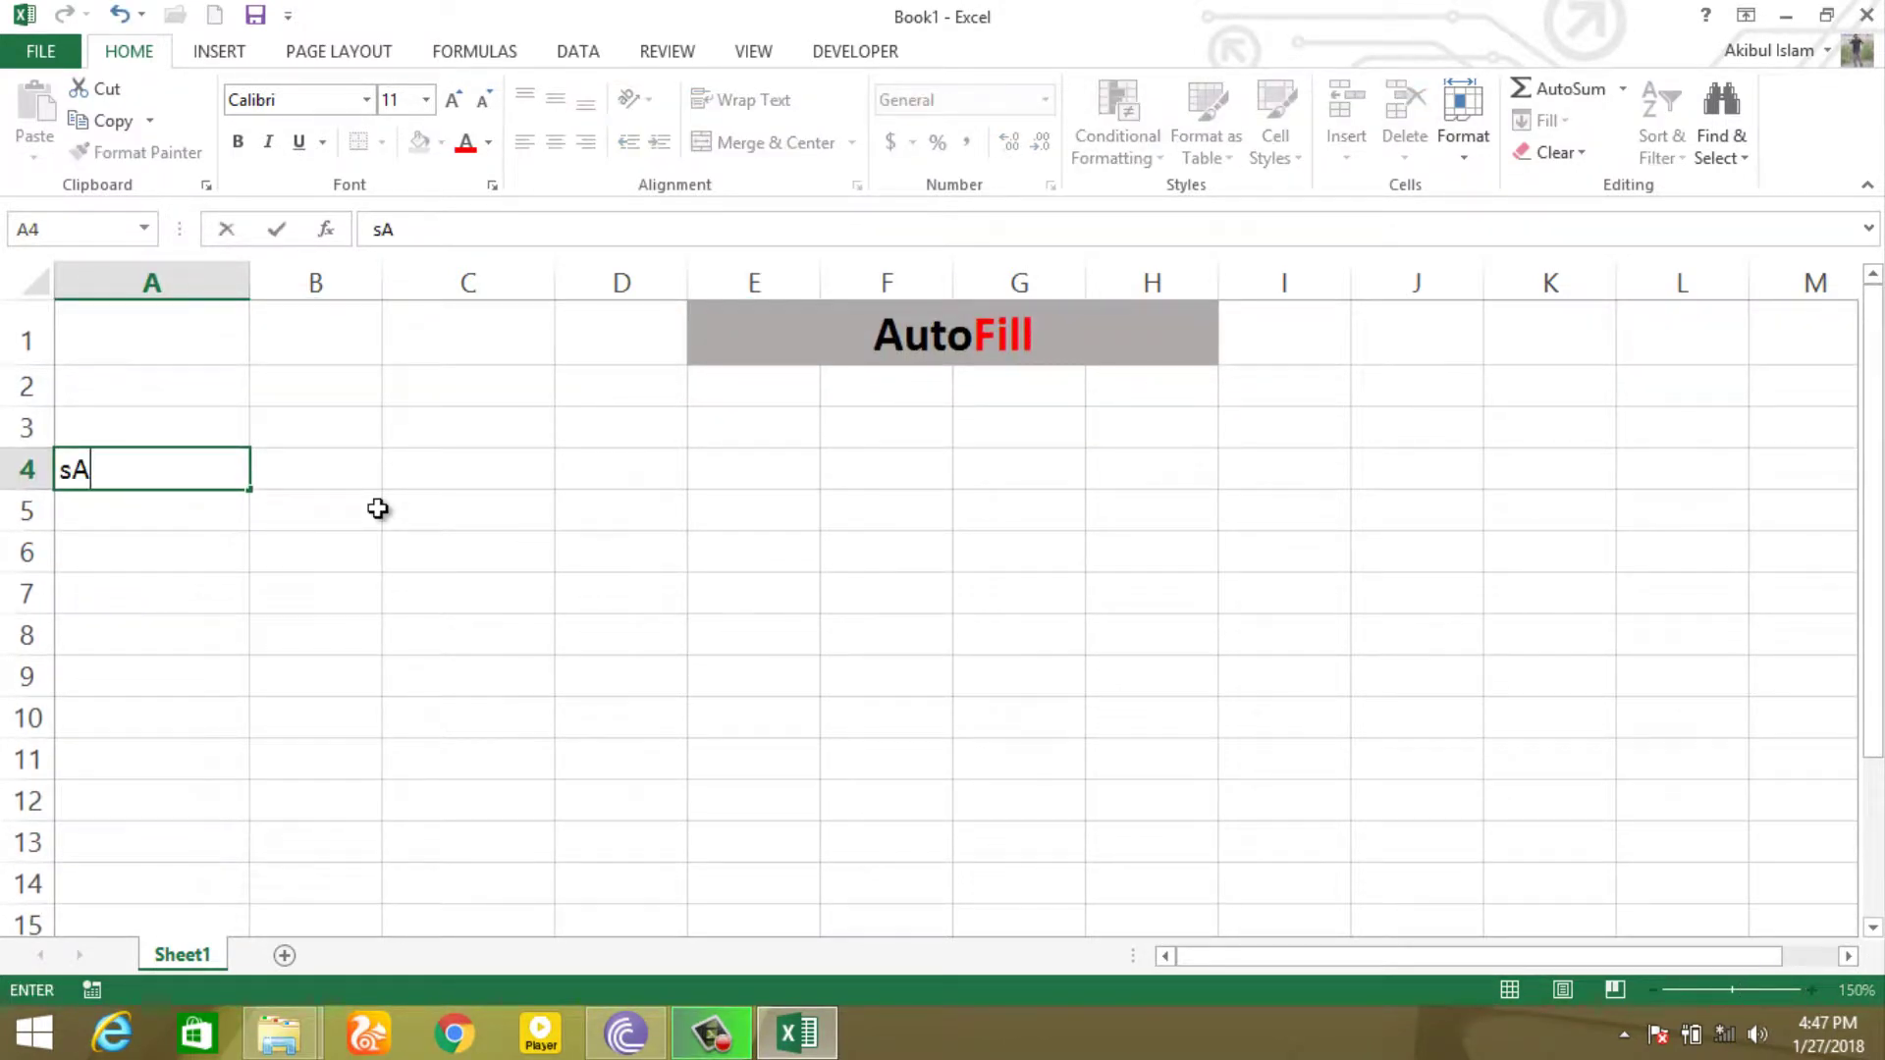
pyautogui.press('BackSpace')
pyautogui.press('BackSpace')
pyautogui.write('Sat')
pyautogui.press('BackSpace')
pyautogui.press('BackSpace')
pyautogui.press('BackSpace')
pyautogui.press('BackSpace')
pyautogui.press('BackSpace')
pyautogui.write('urda')
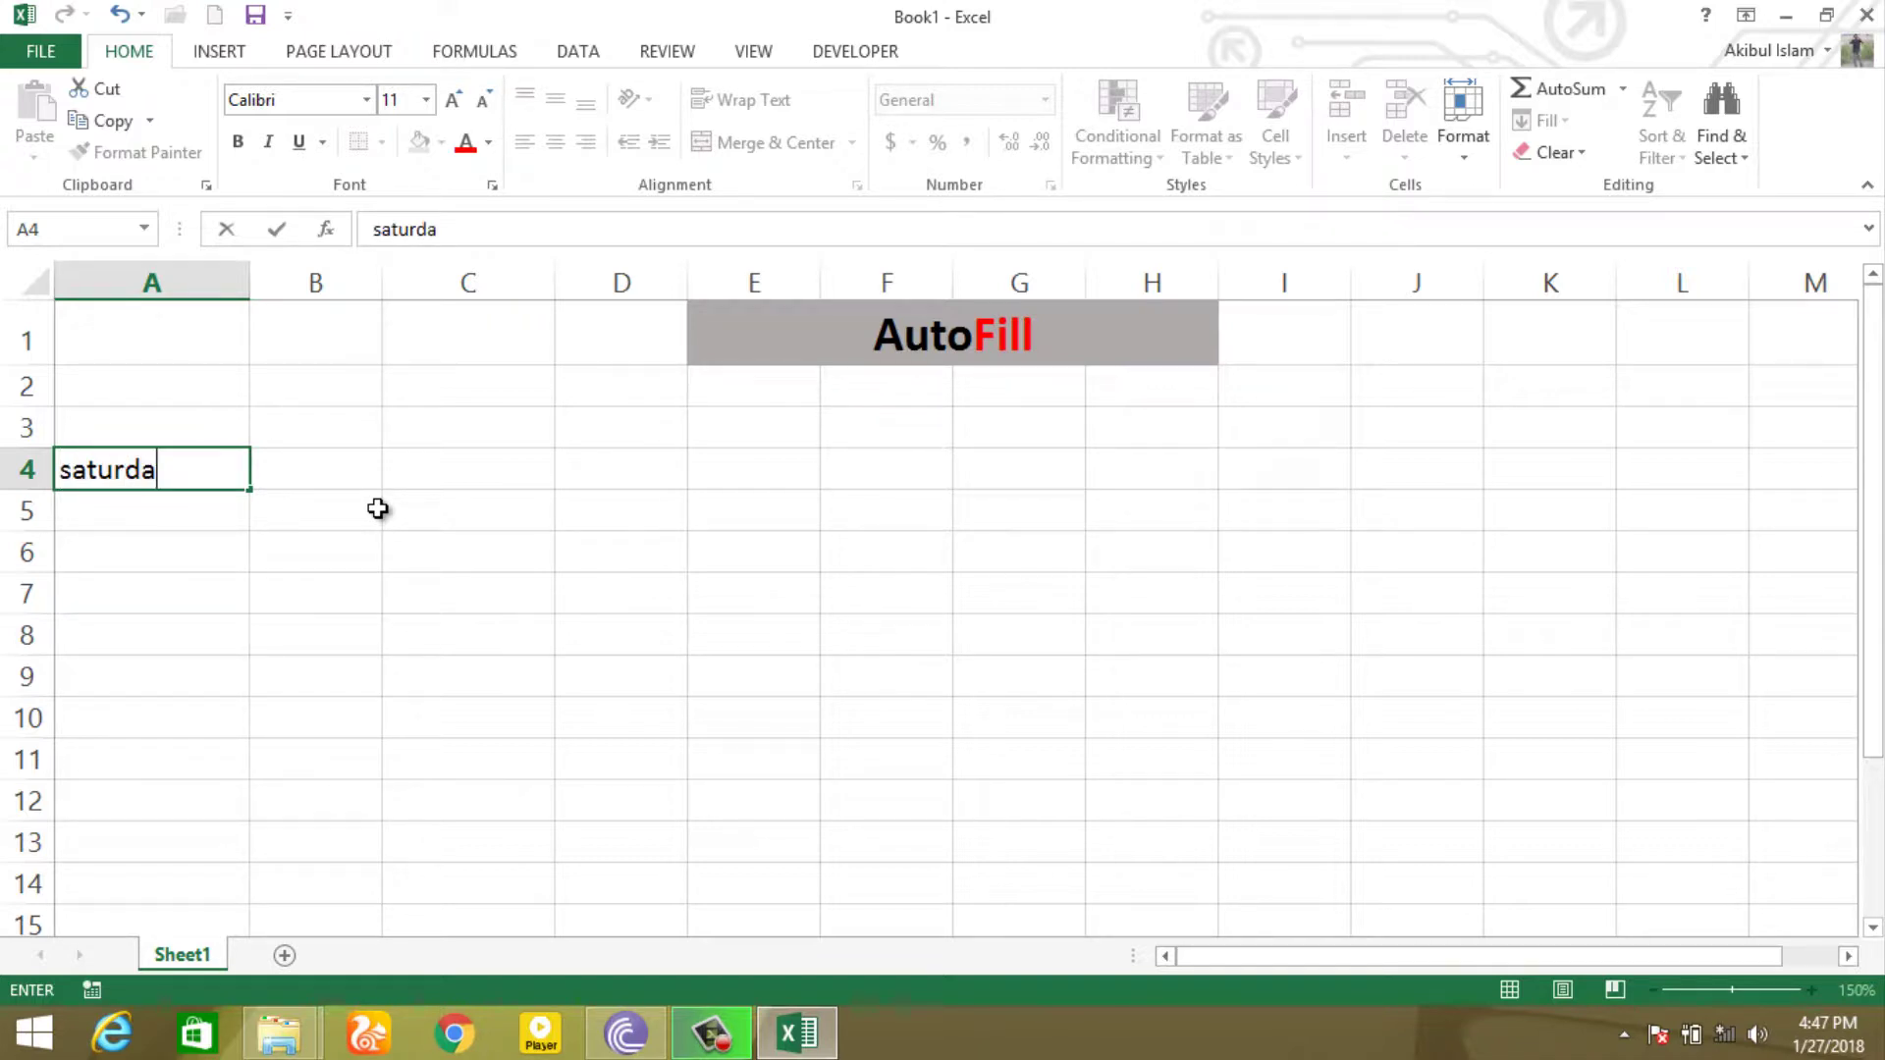
pyautogui.write('y')
pyautogui.press('Return')
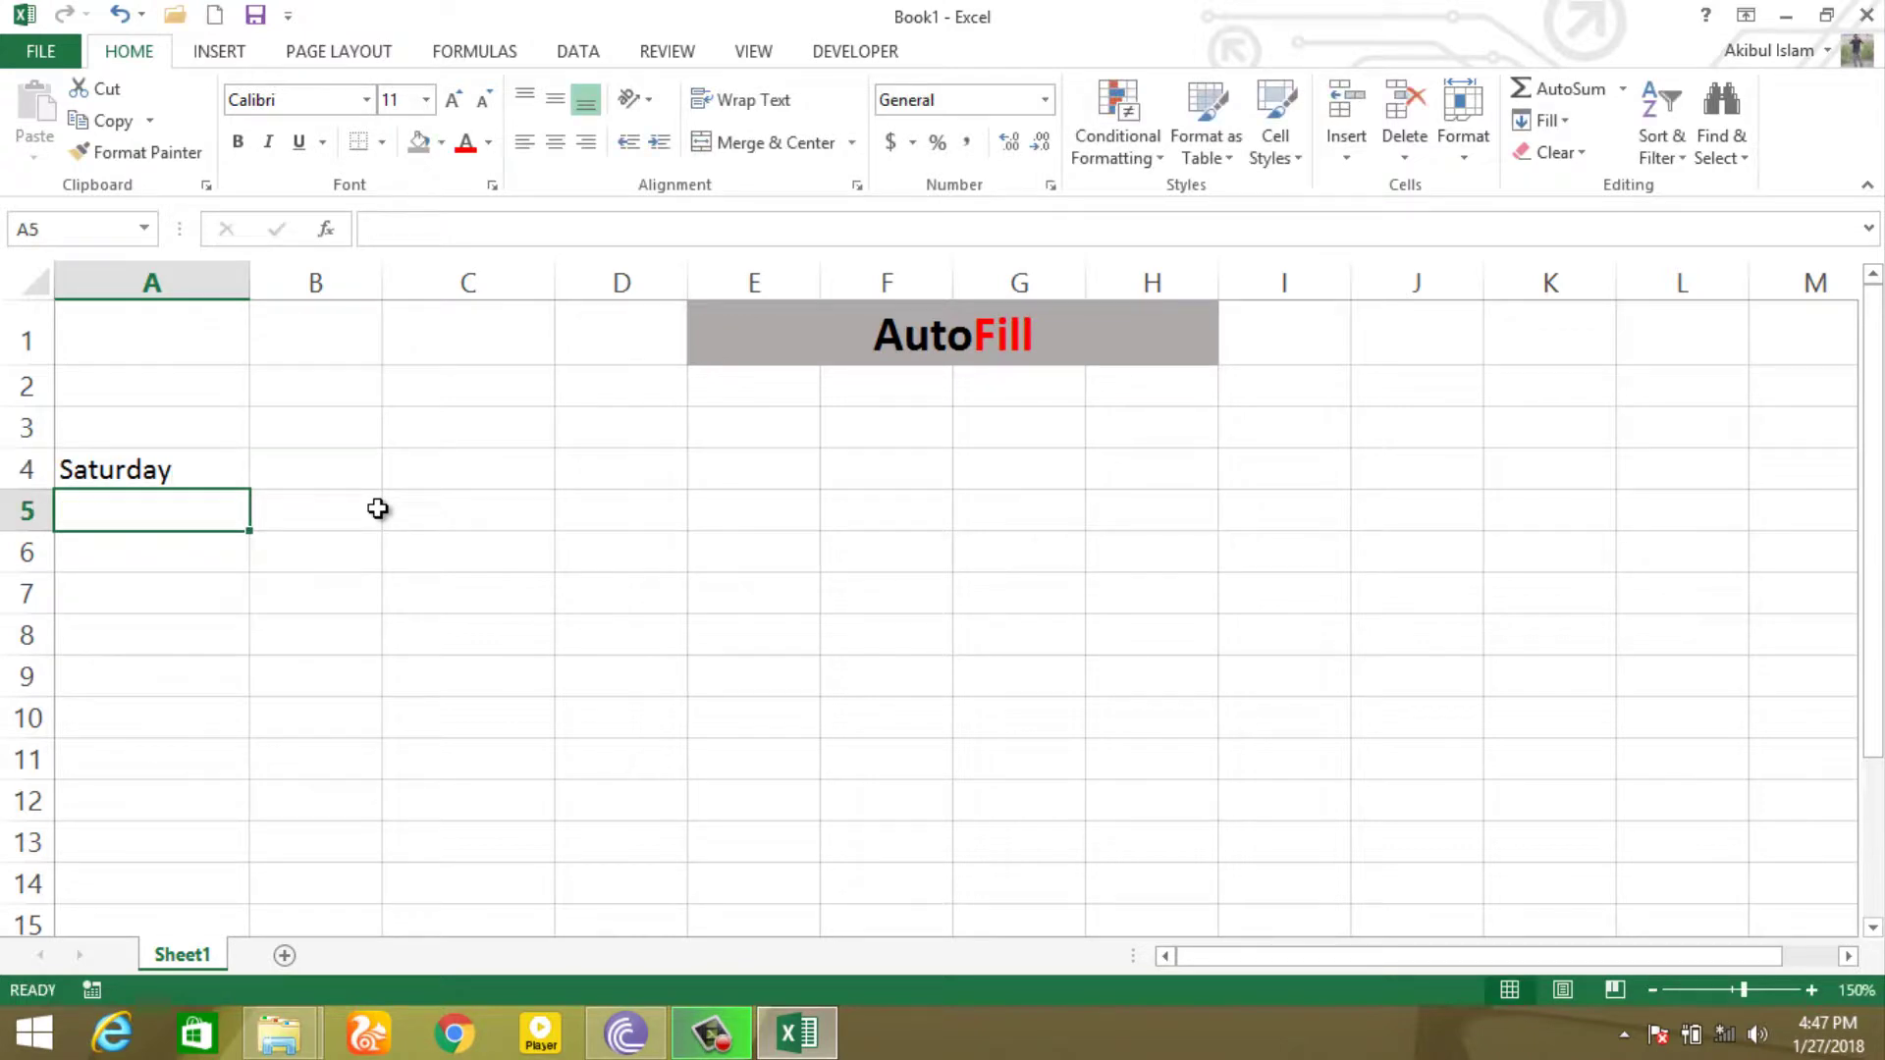
pyautogui.click(227, 479)
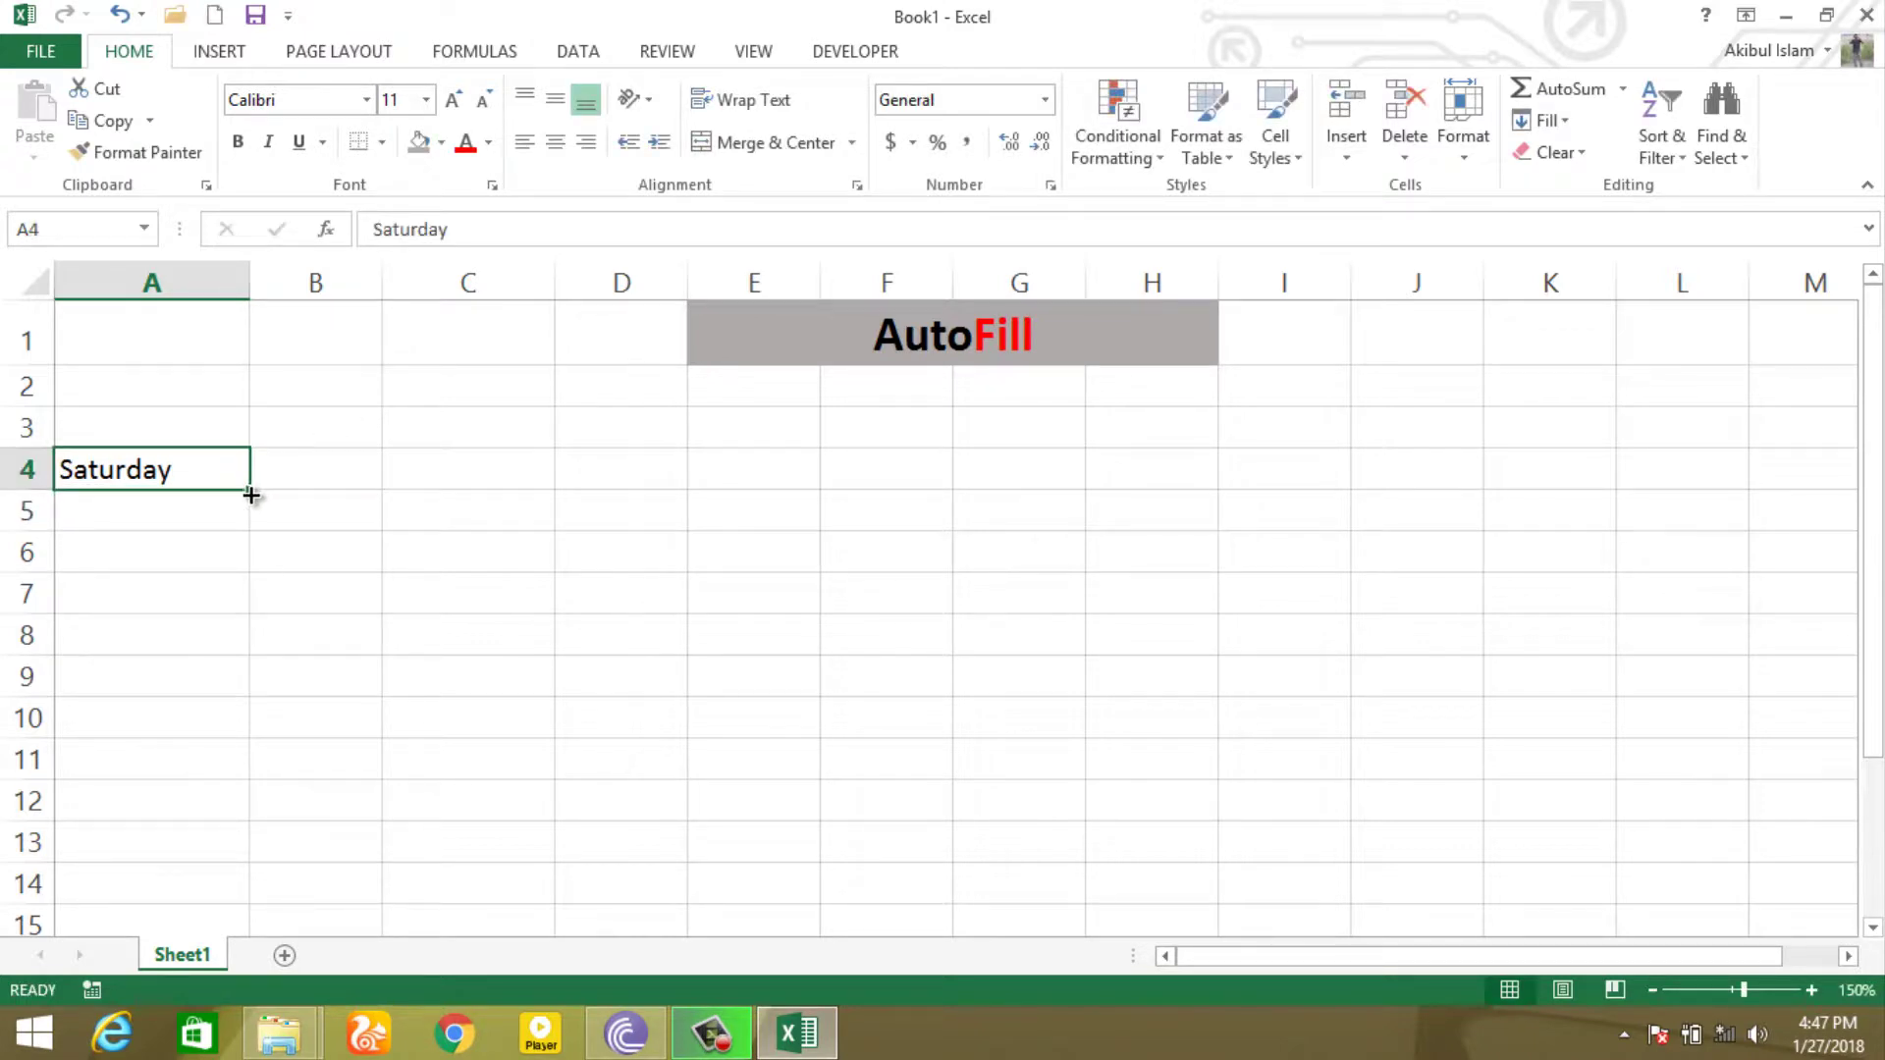
pyautogui.moveTo(251, 496); pyautogui.dragTo(254, 840)
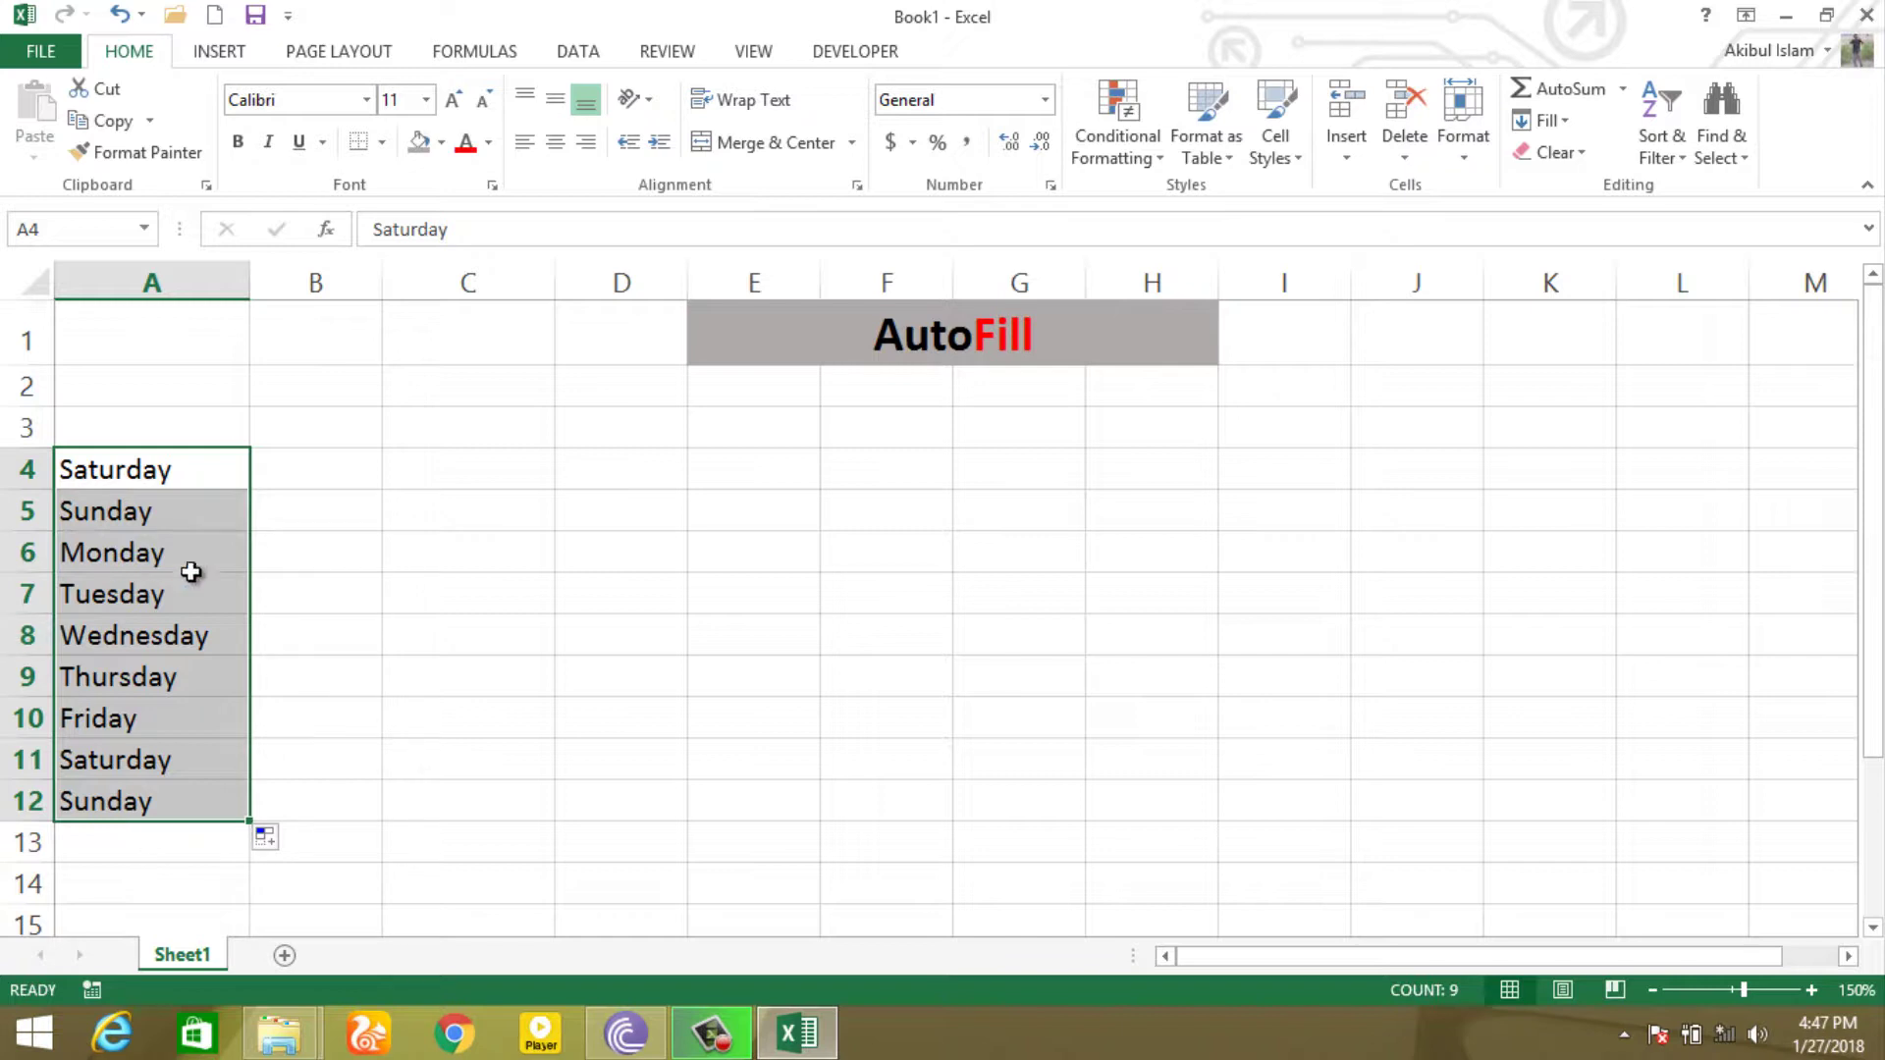
# - Type sat in B4 and AutoFill abbreviated day names down to B12
pyautogui.click(288, 634)
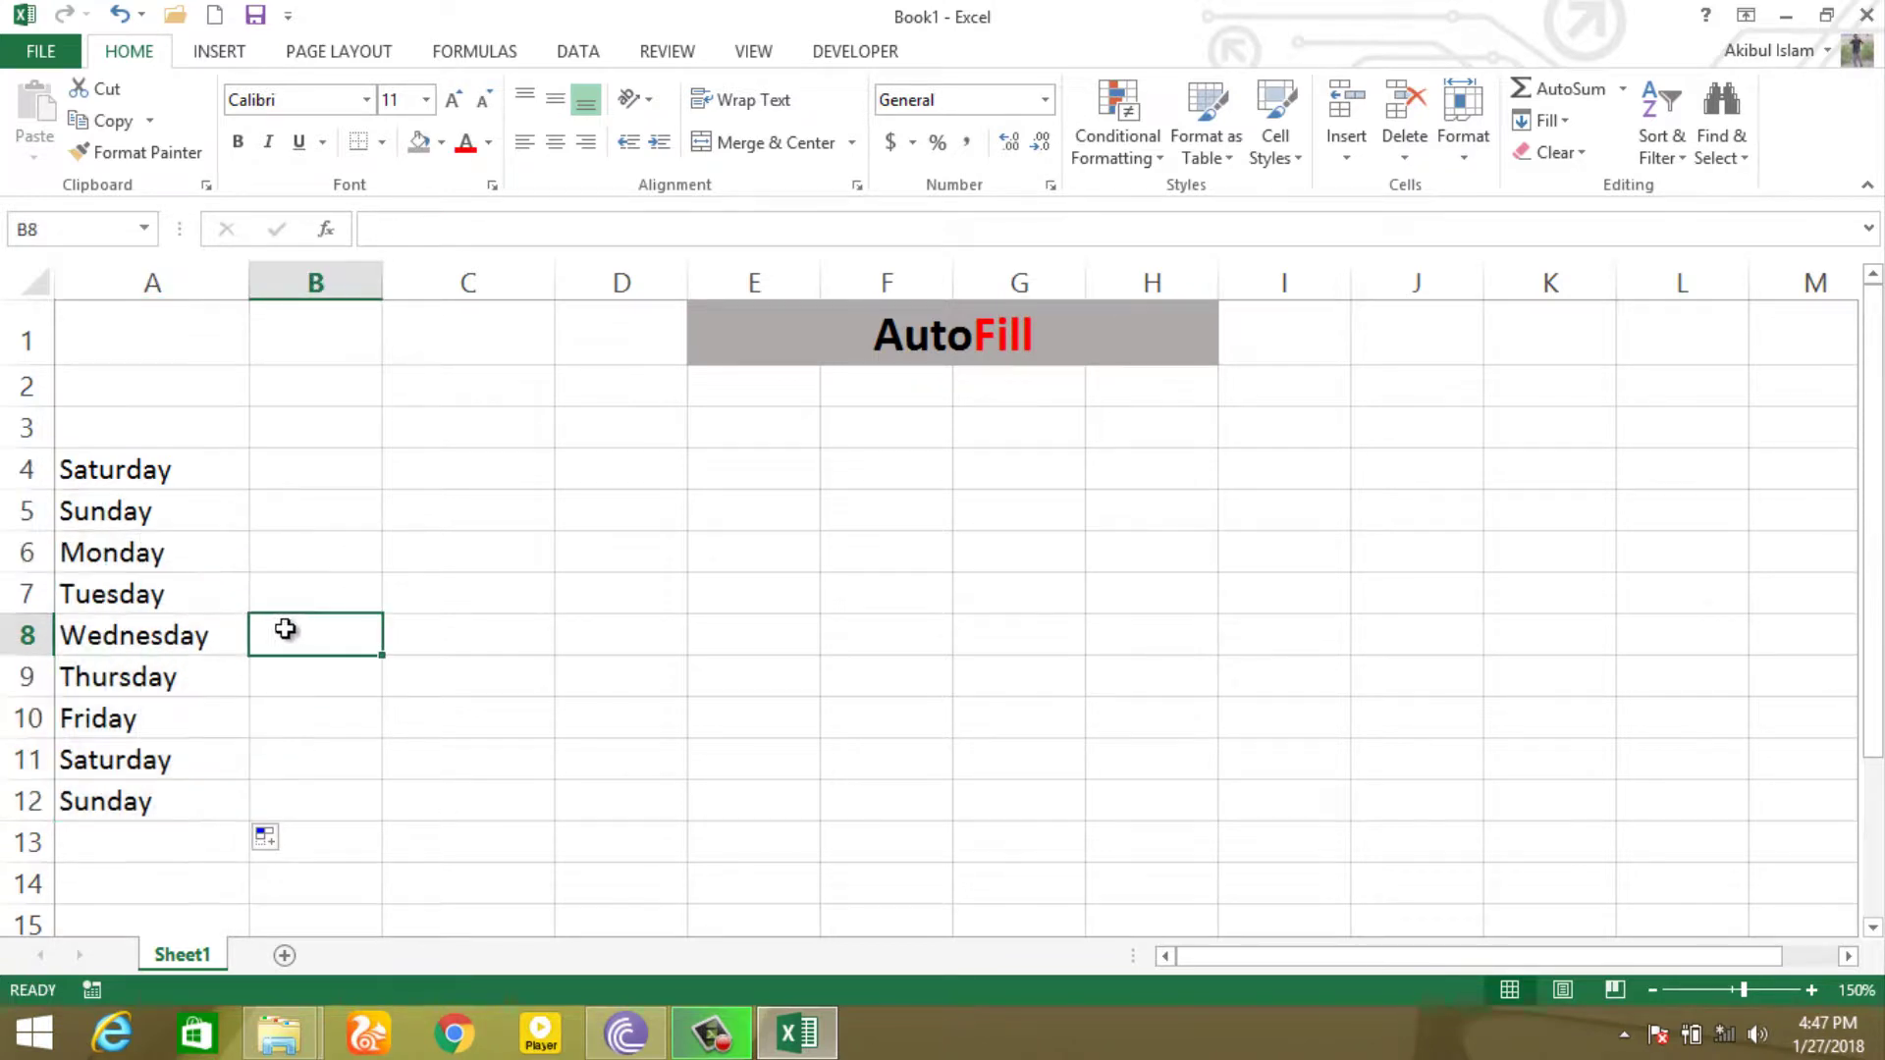
pyautogui.click(325, 480)
pyautogui.write('sat')
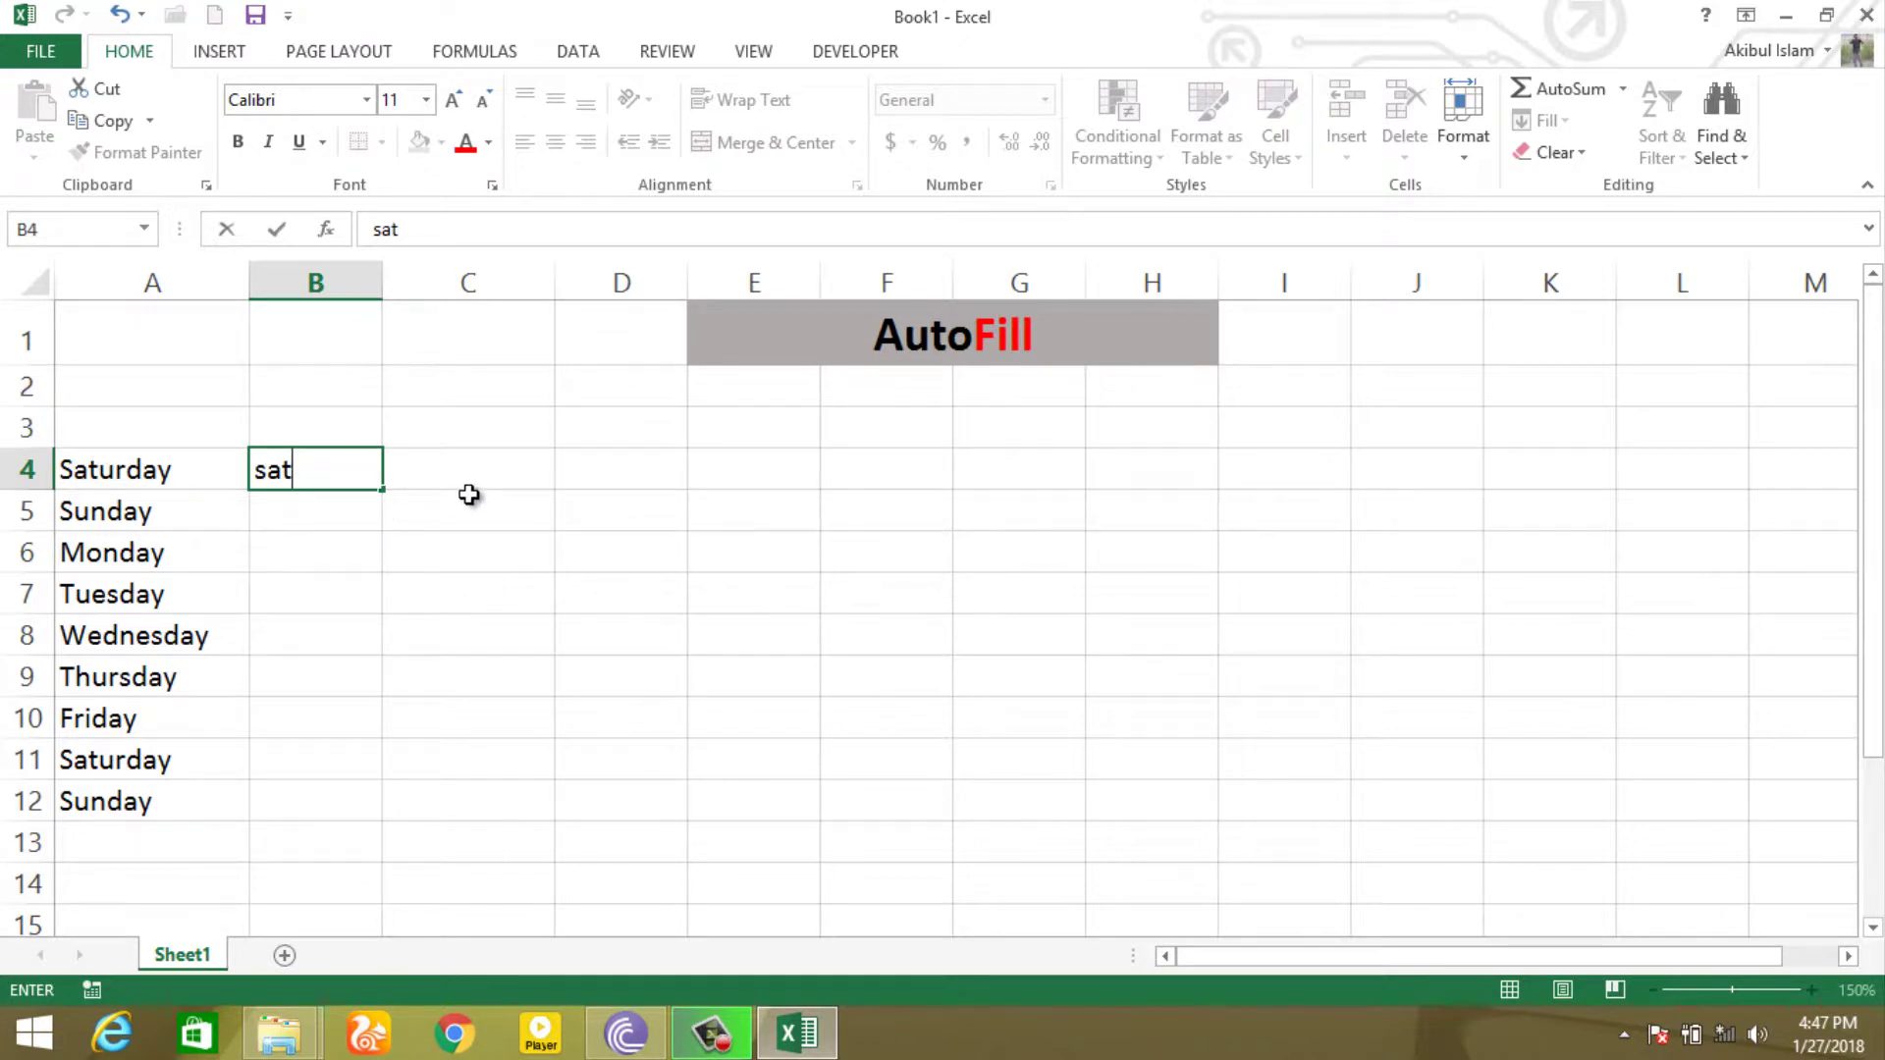
pyautogui.click(471, 495)
pyautogui.click(310, 482)
pyautogui.moveTo(382, 490); pyautogui.dragTo(388, 822)
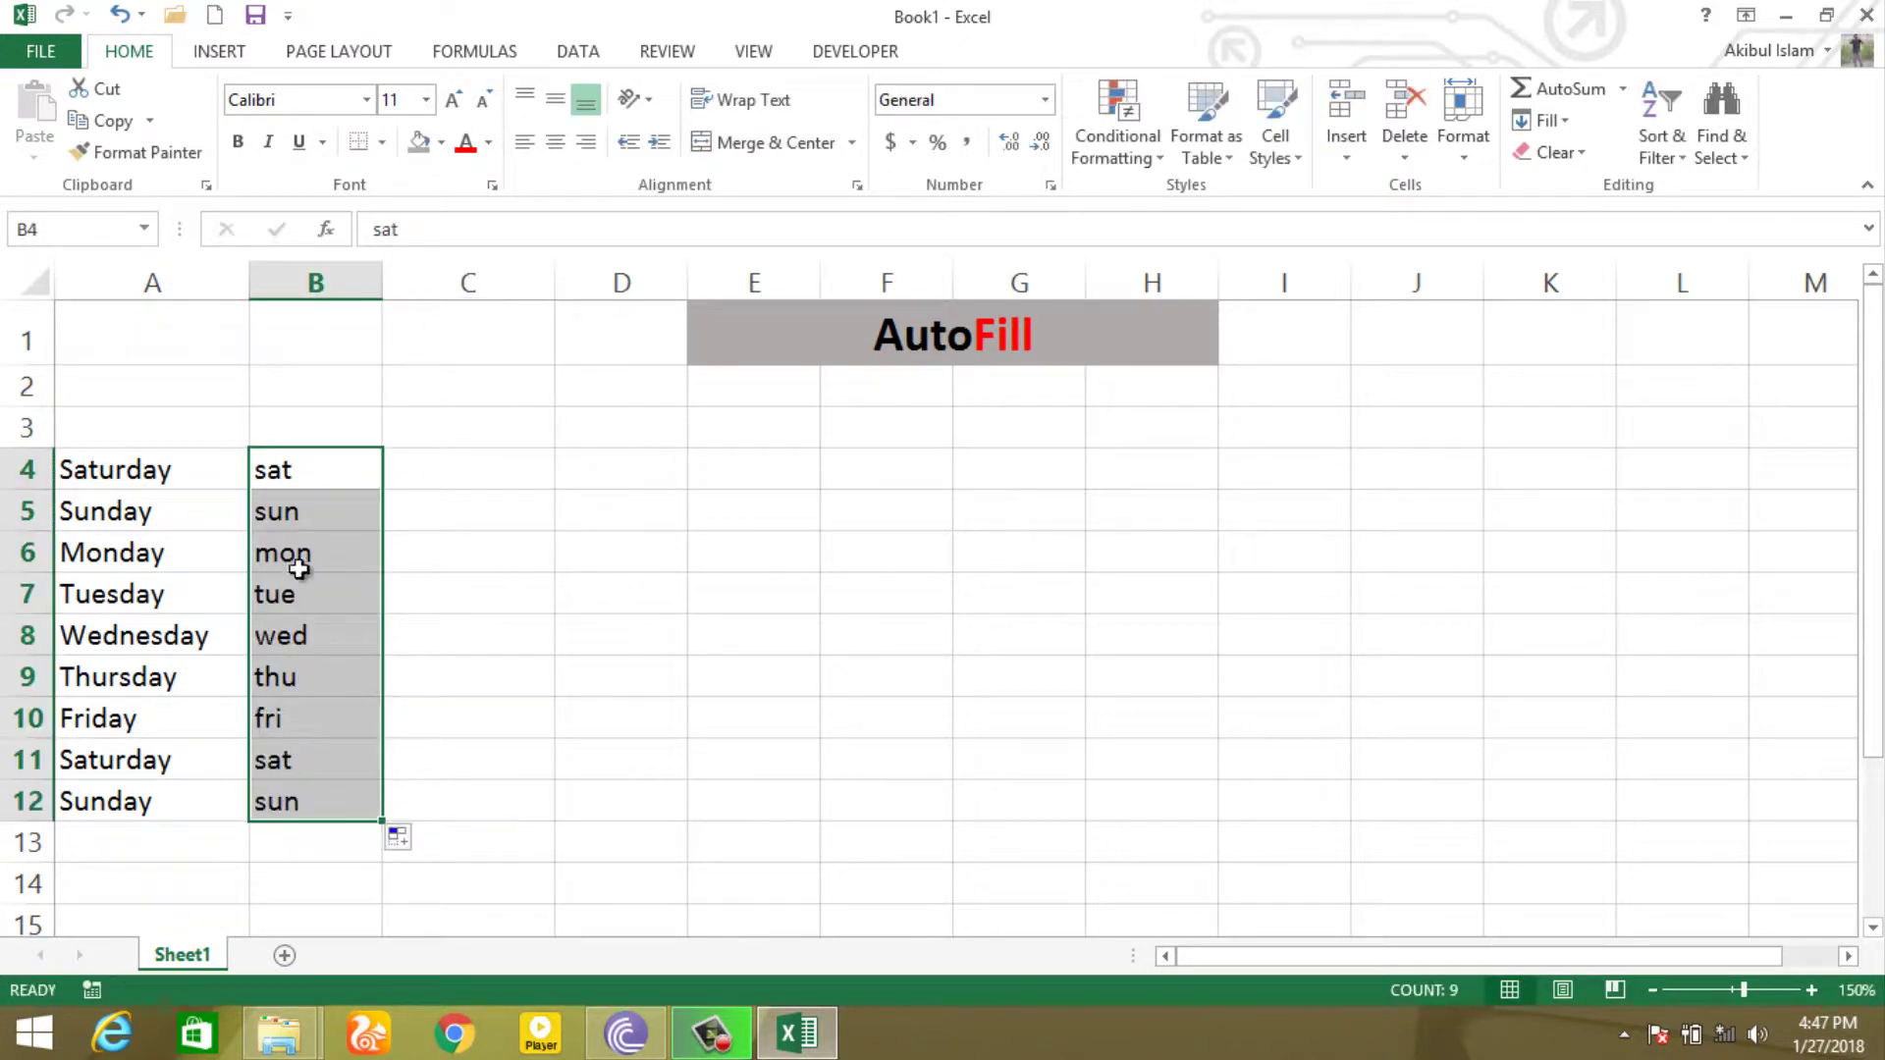
pyautogui.moveTo(471, 594); pyautogui.dragTo(475, 665)
# - Enter january in C4 and AutoFill month names down to november in C14
pyautogui.click(475, 665)
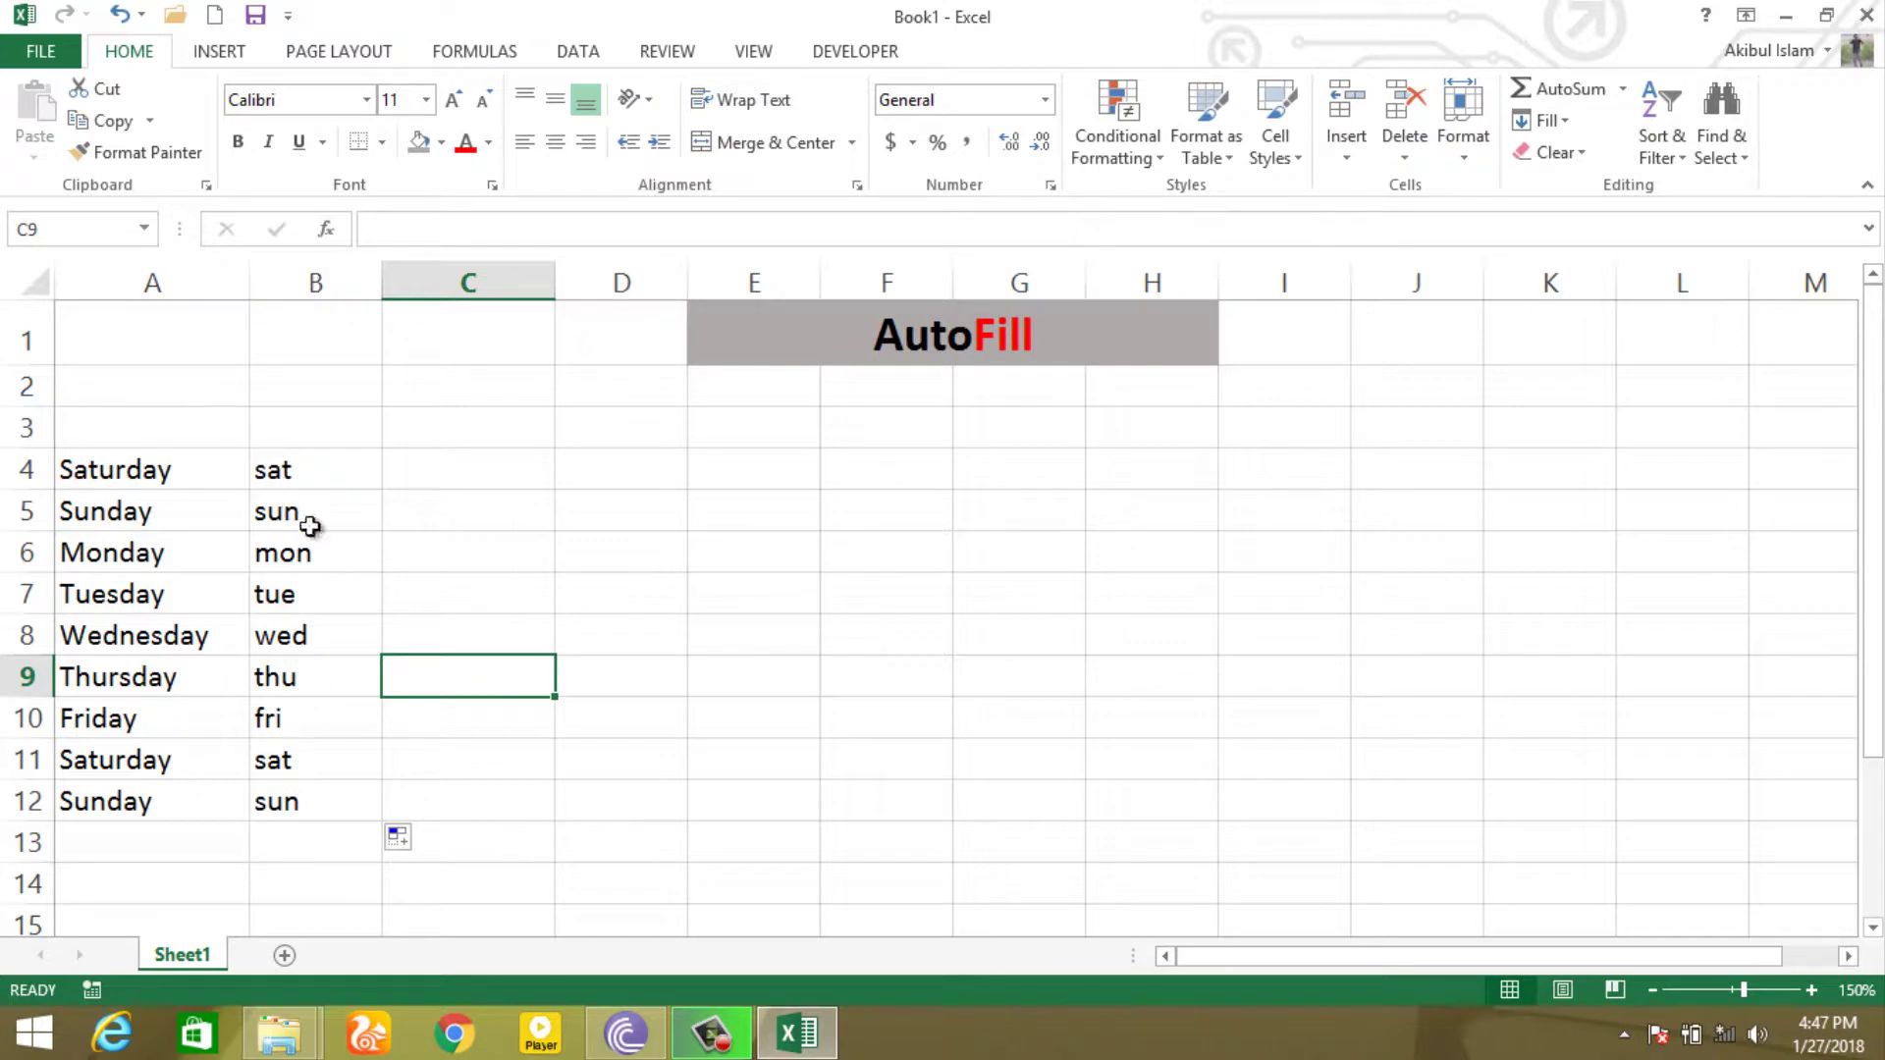
pyautogui.click(447, 470)
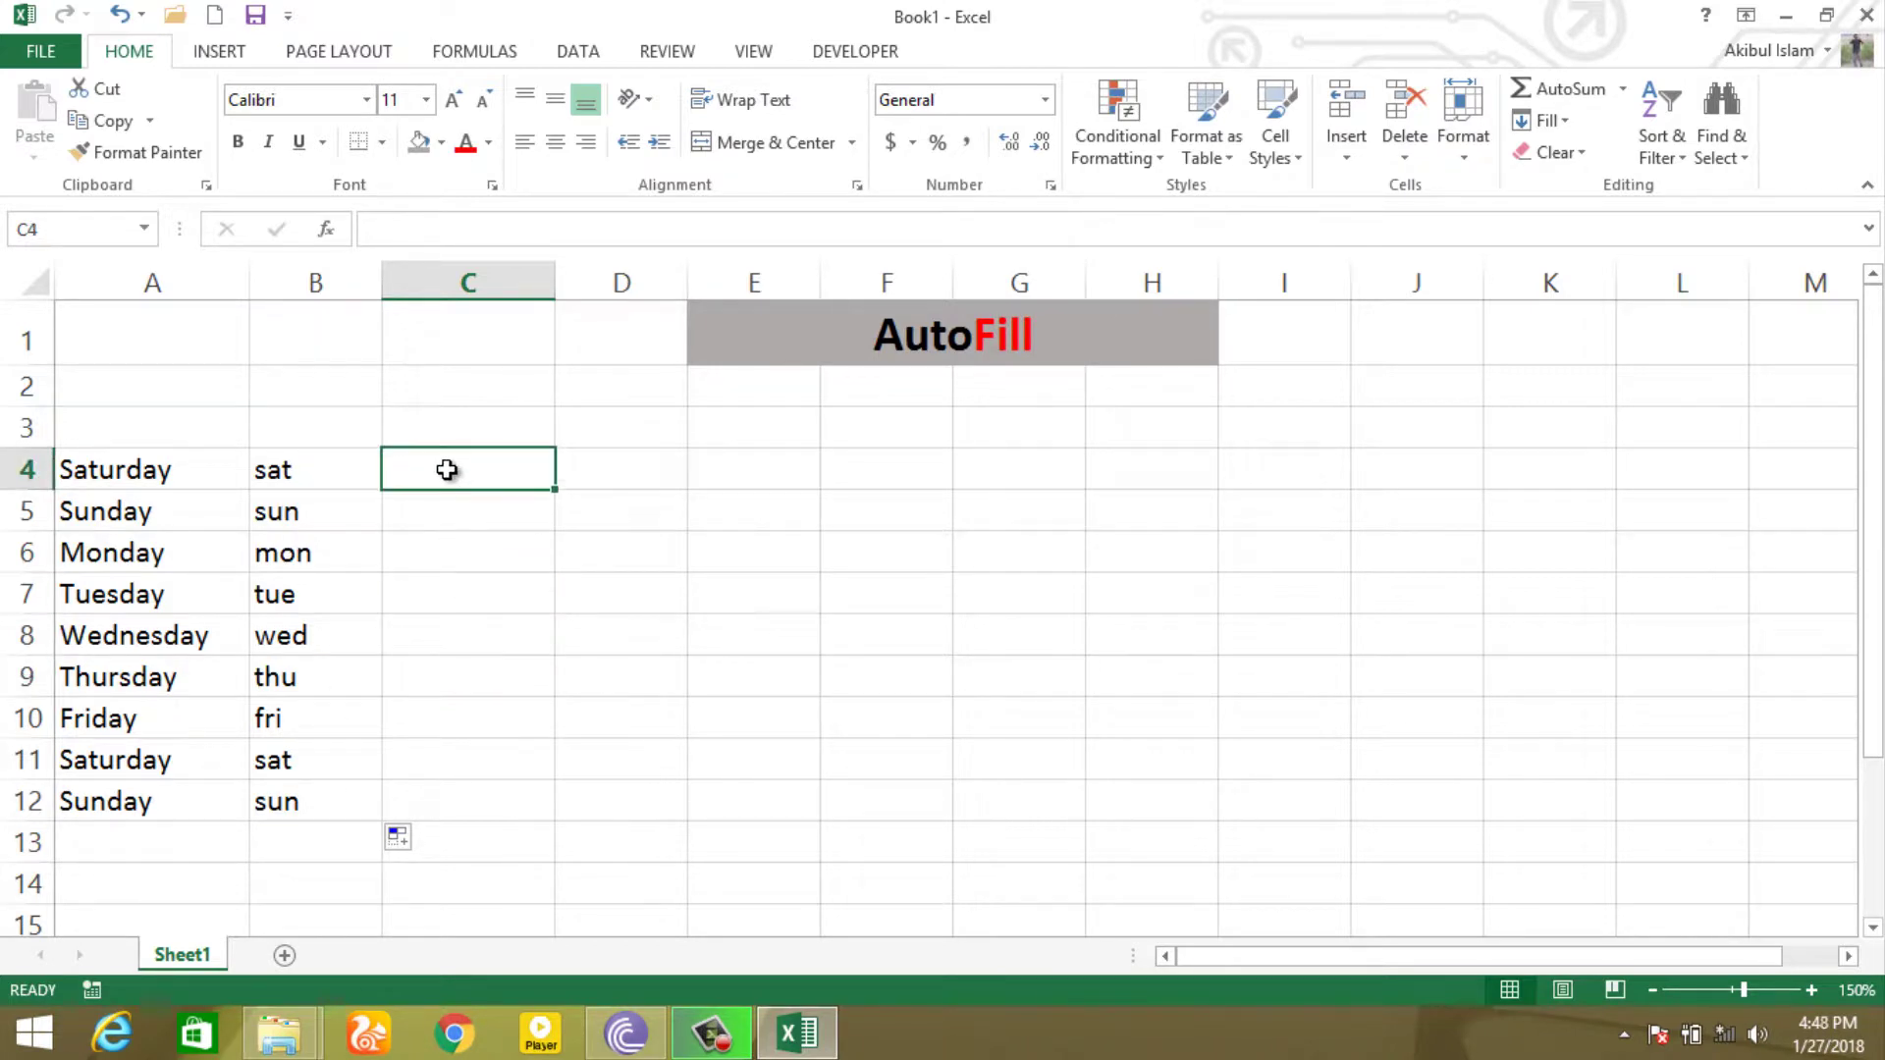
pyautogui.write('january')
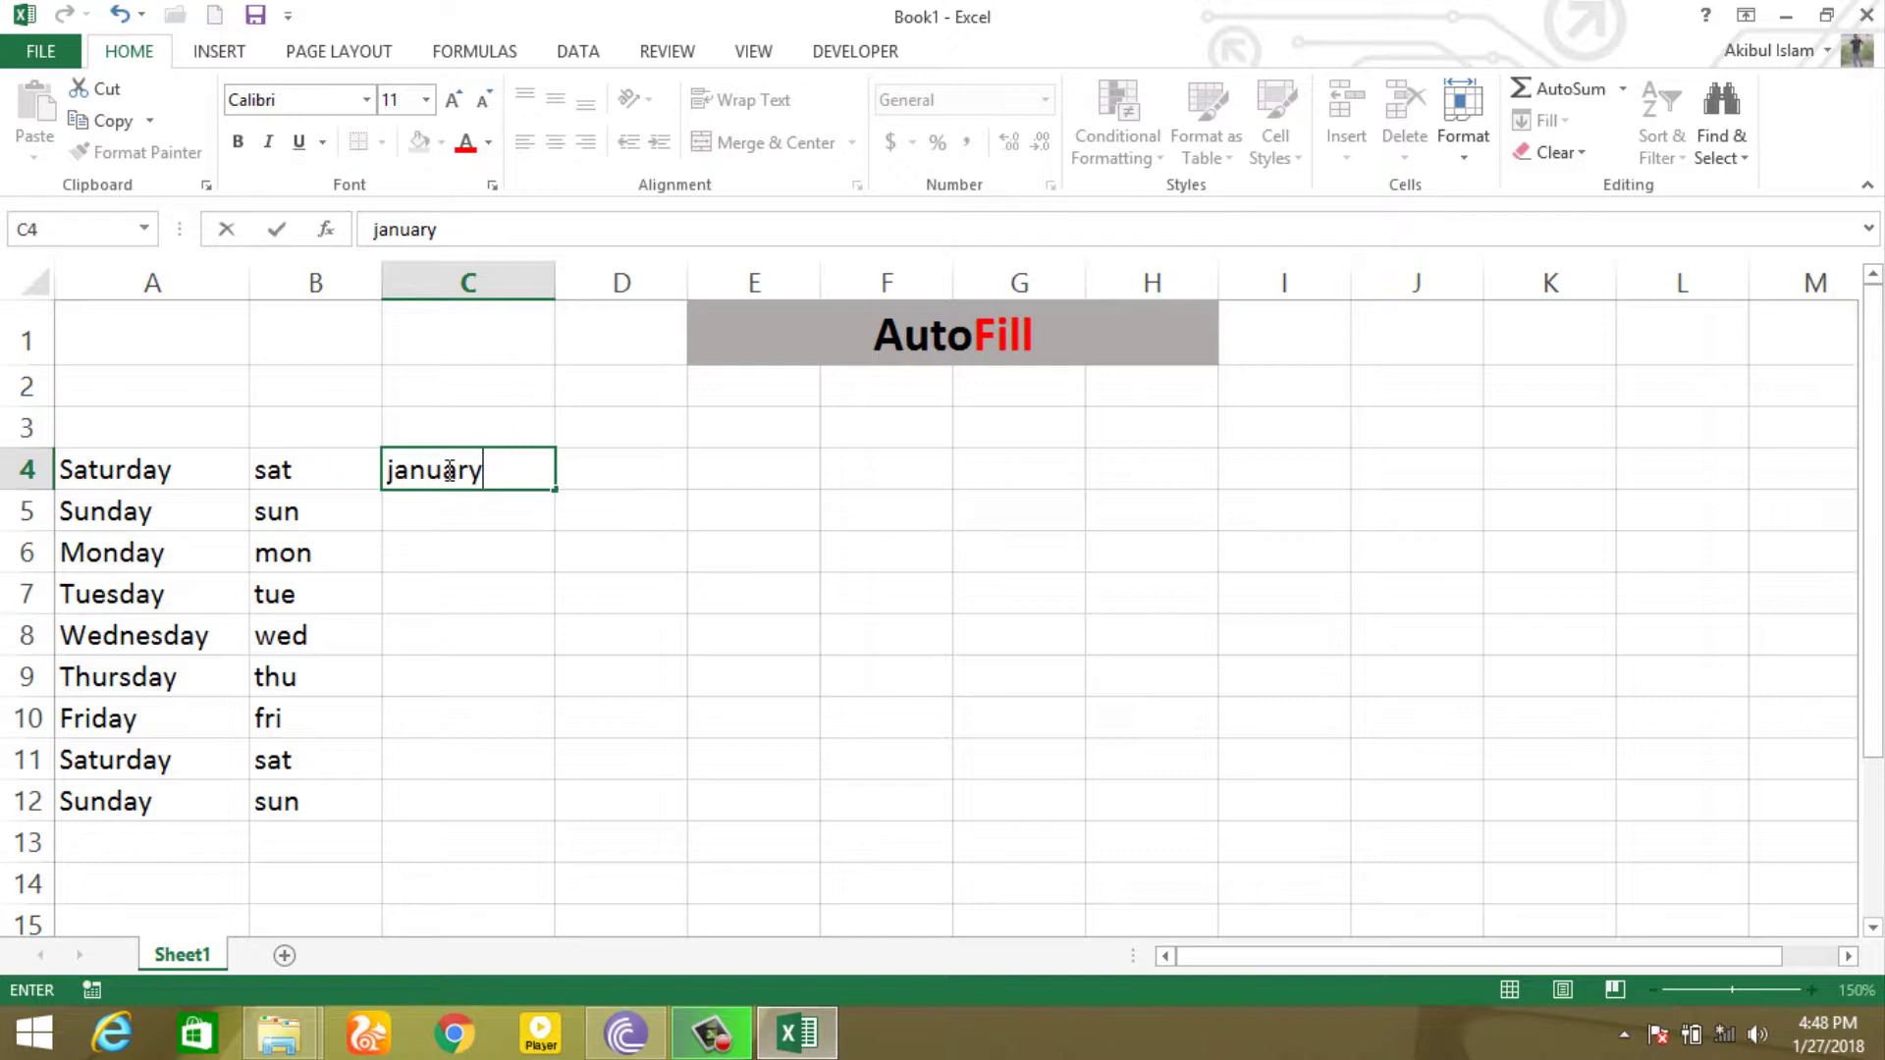
pyautogui.press('Return')
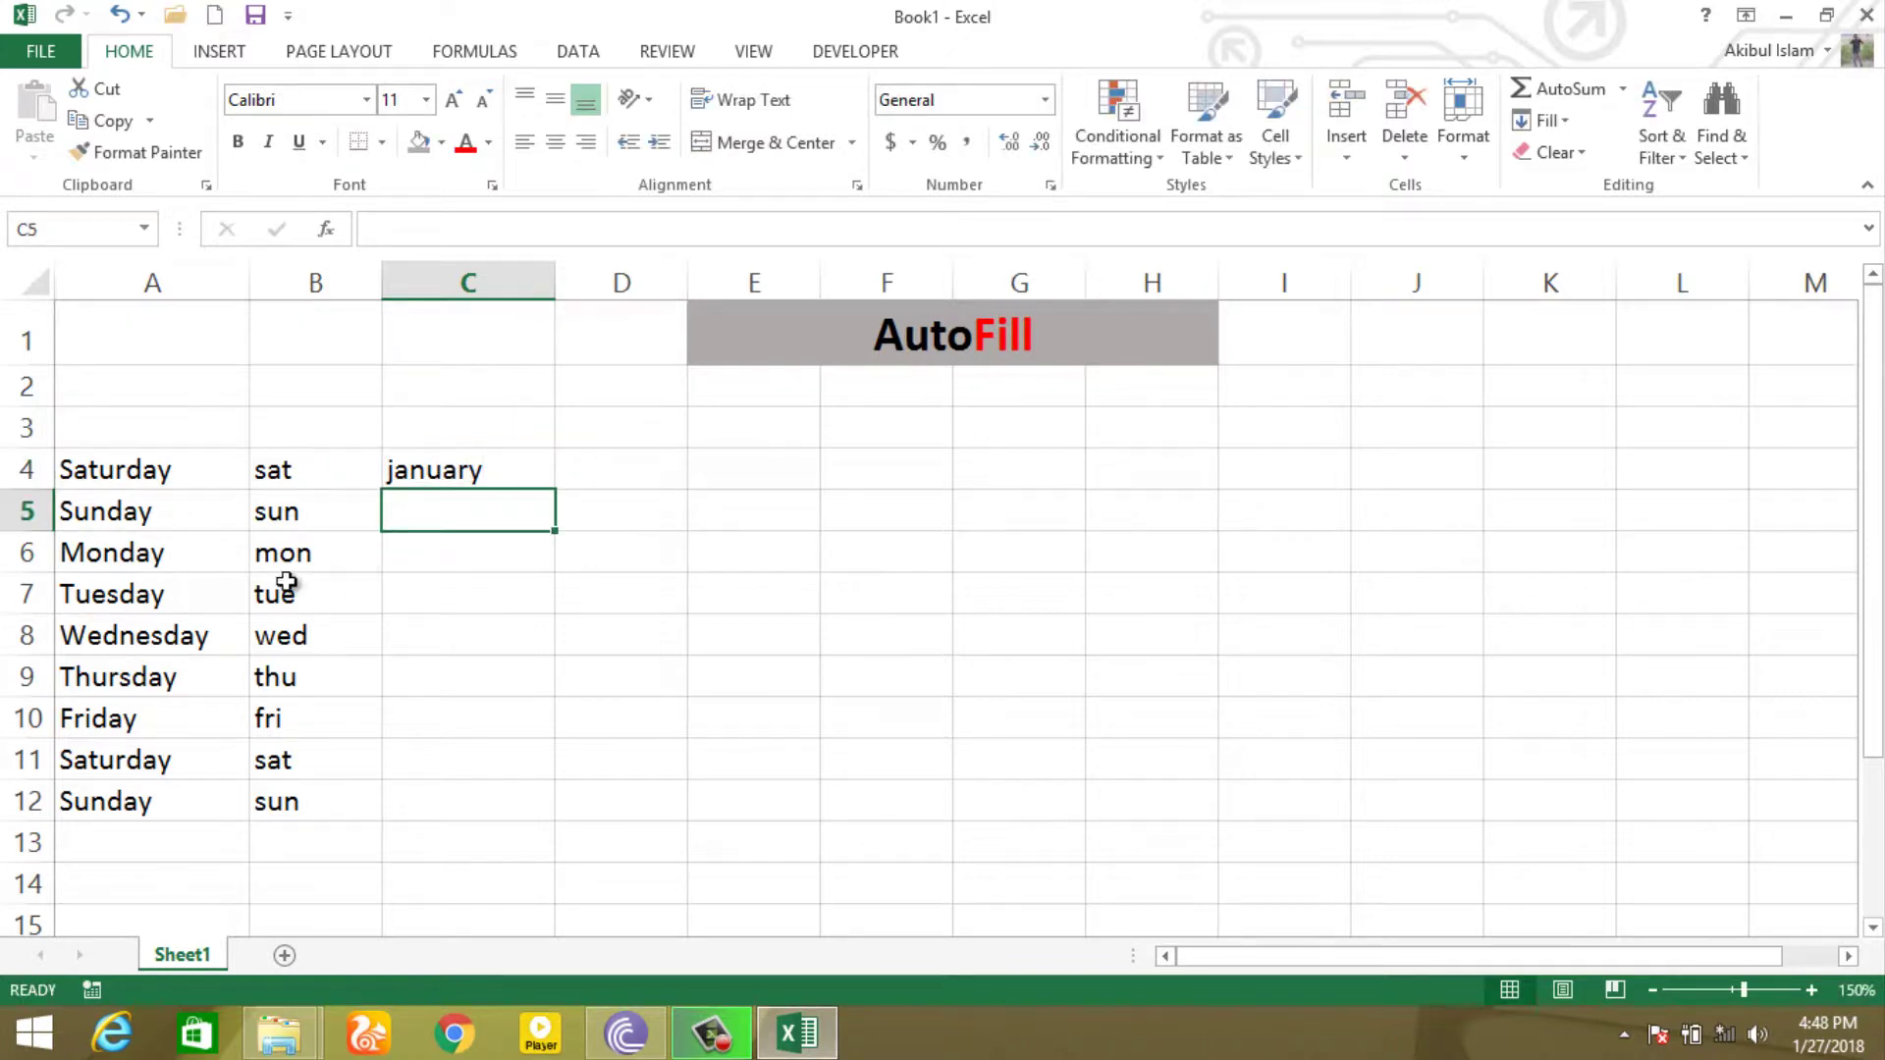
pyautogui.click(430, 472)
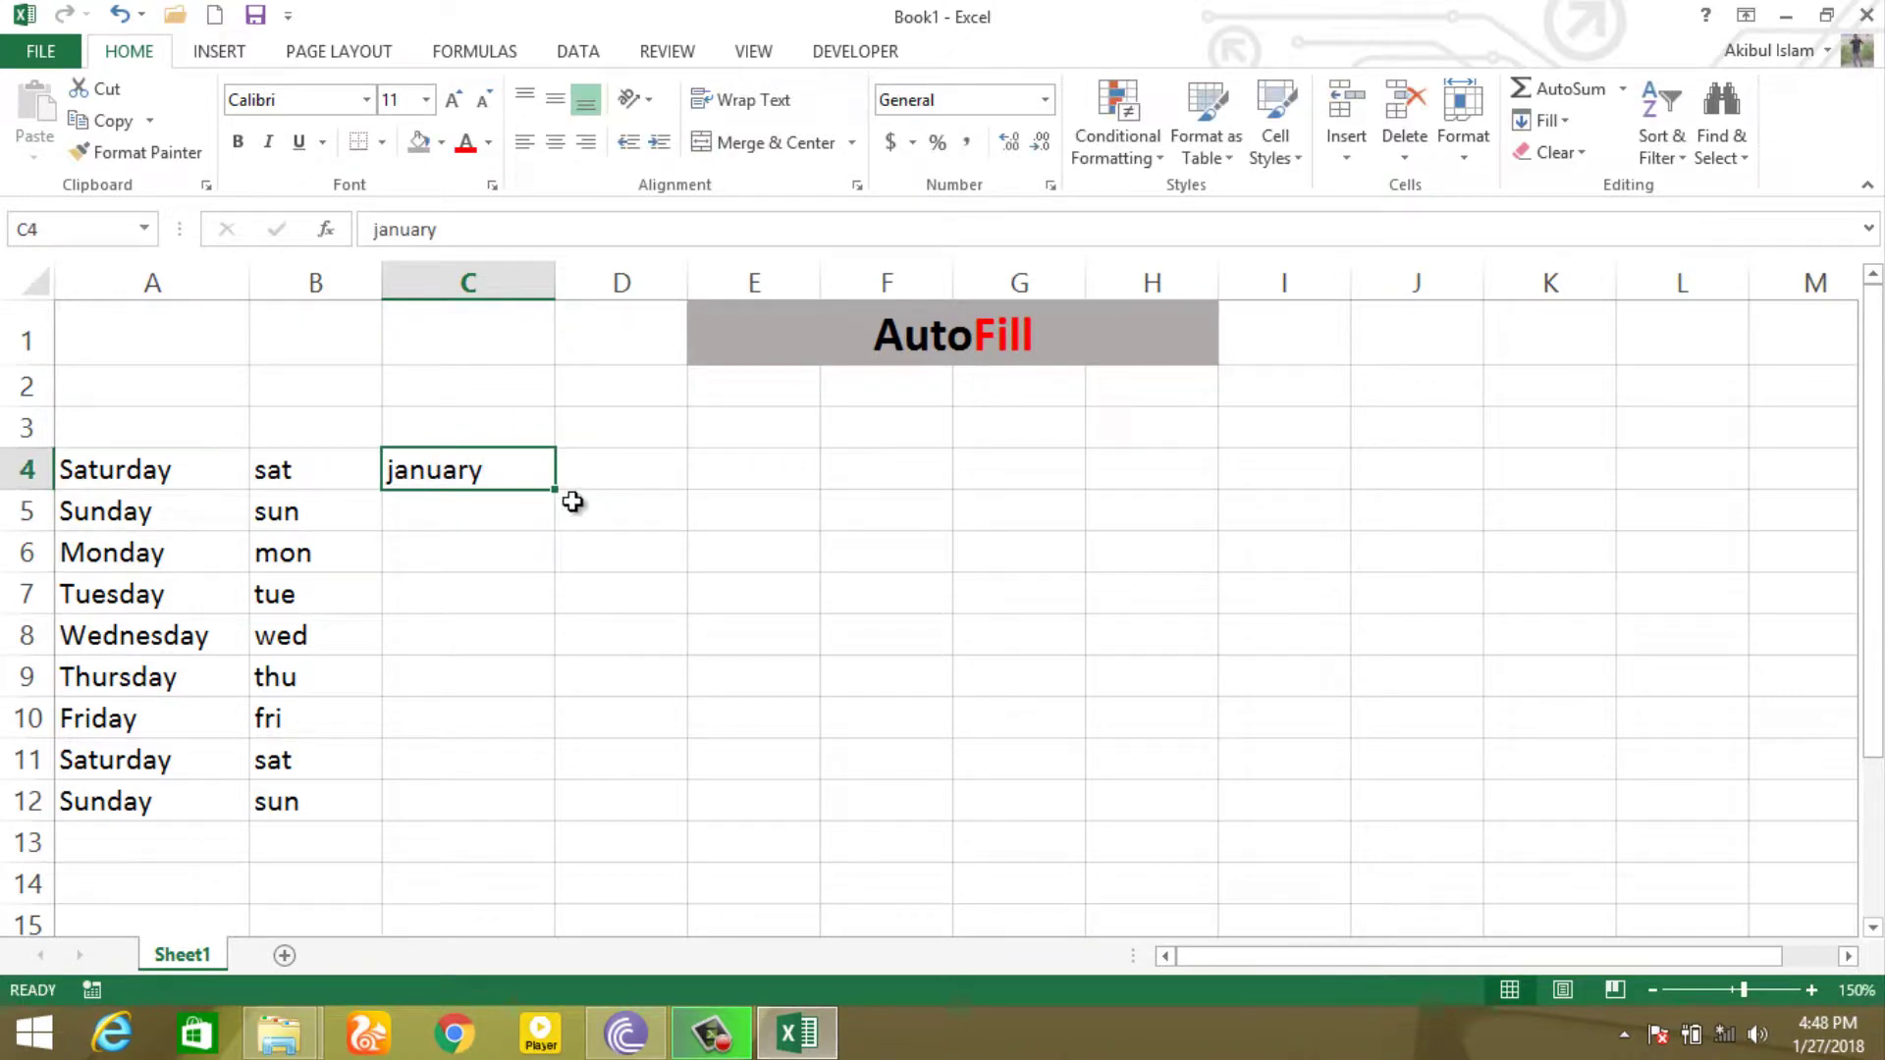
pyautogui.moveTo(558, 492); pyautogui.dragTo(557, 822)
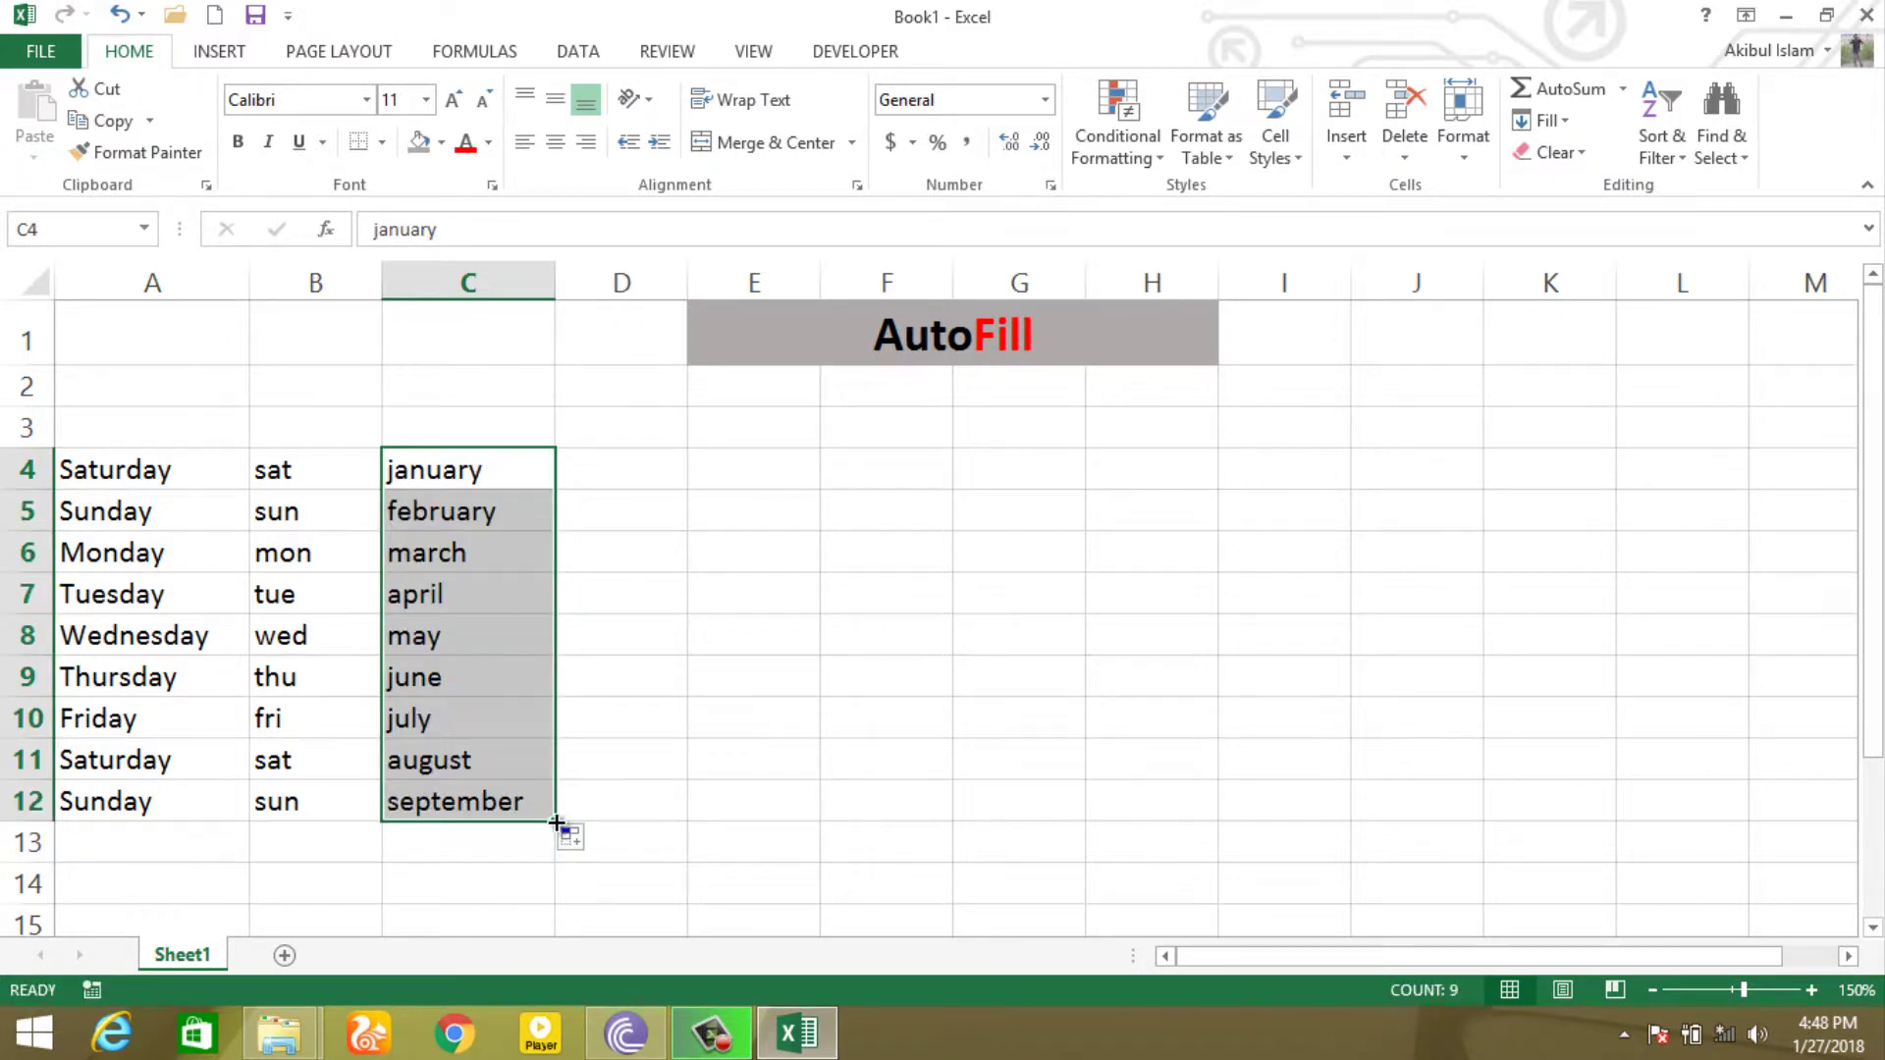
pyautogui.moveTo(556, 822); pyautogui.dragTo(563, 907)
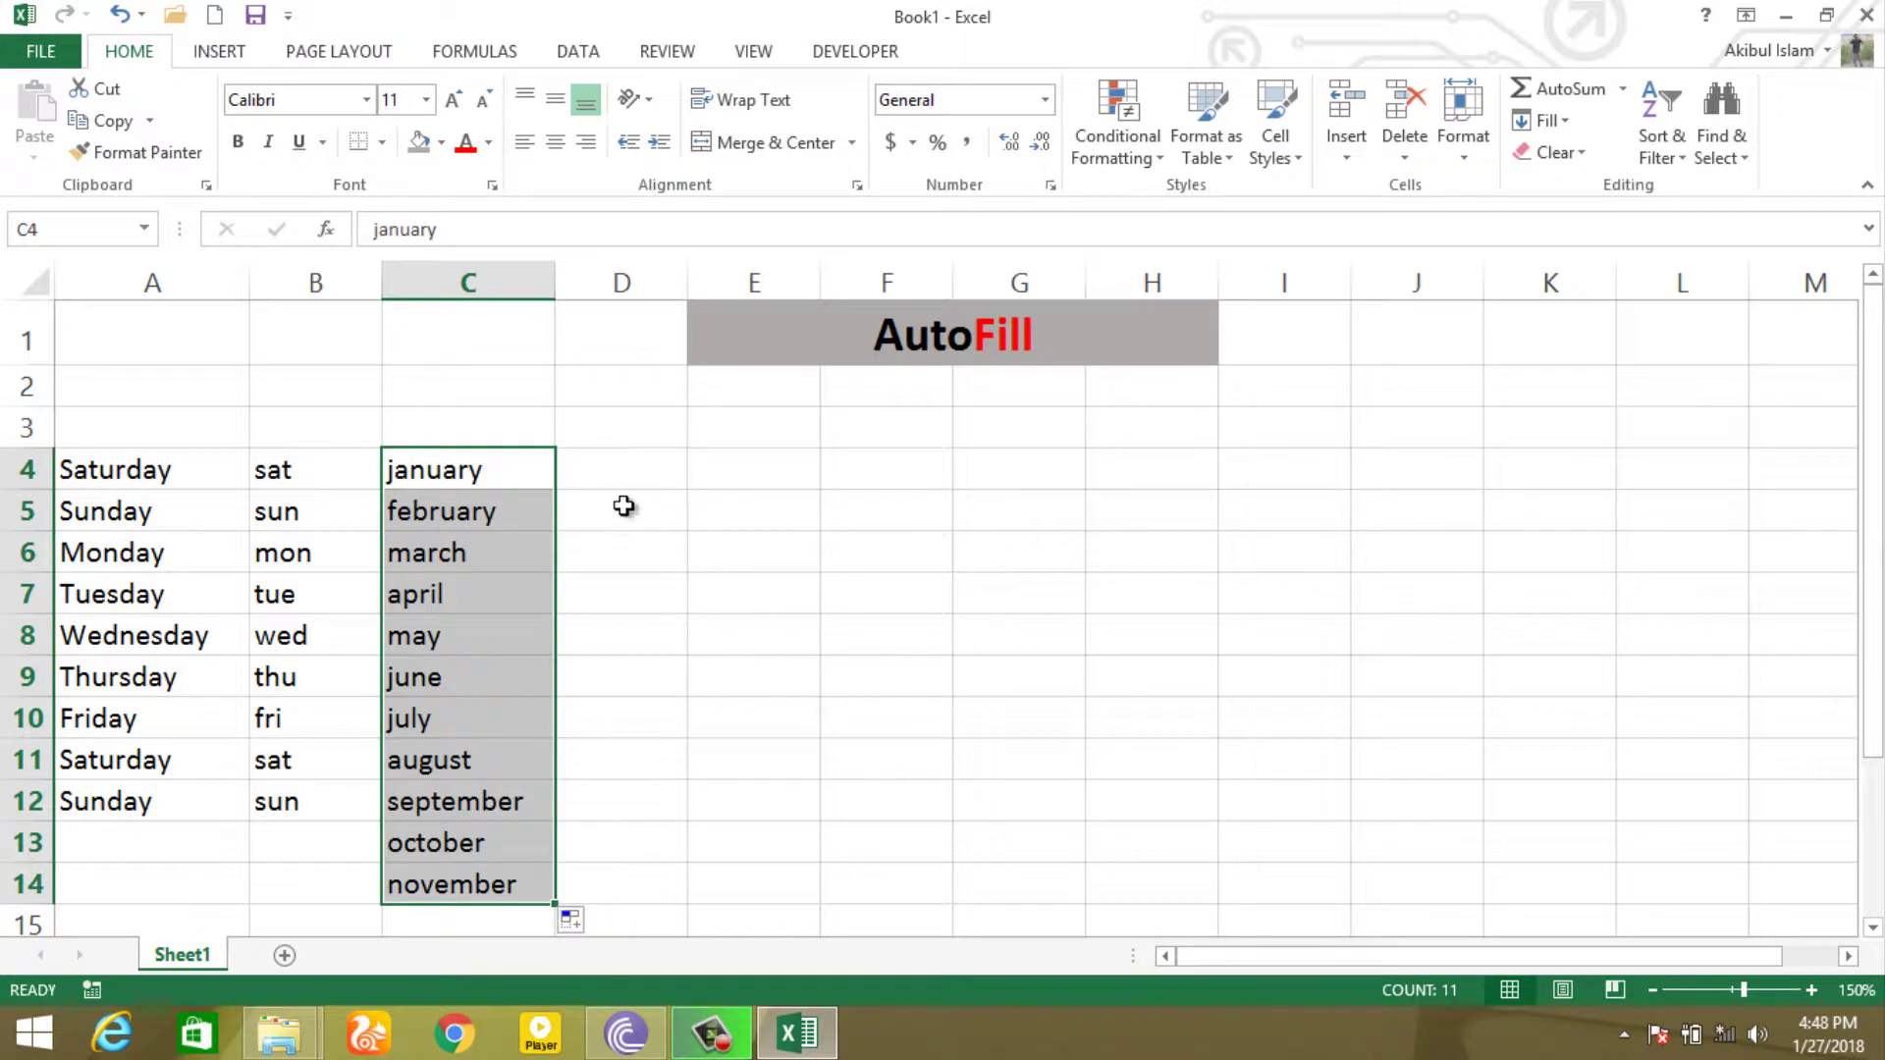
# - Type jan in D4 and AutoFill abbreviated months down column D through dec in D15
pyautogui.click(642, 474)
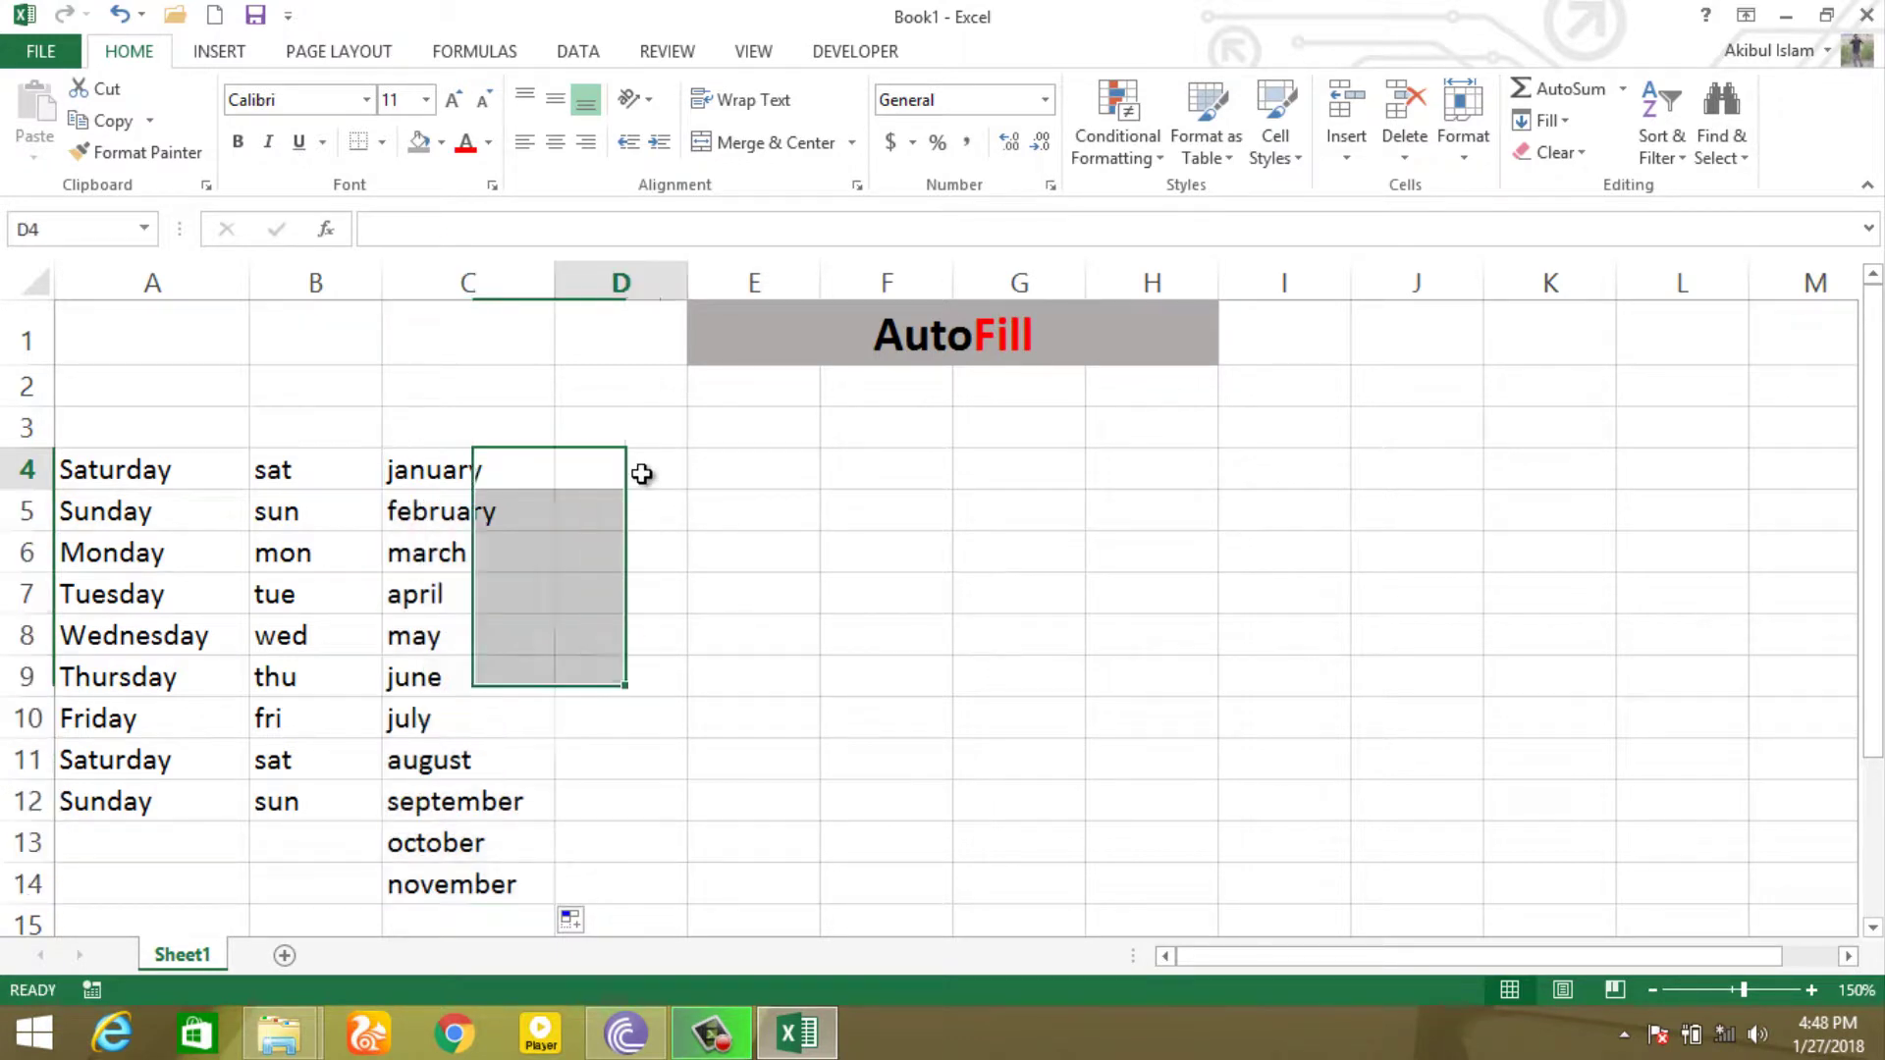
pyautogui.write('jan')
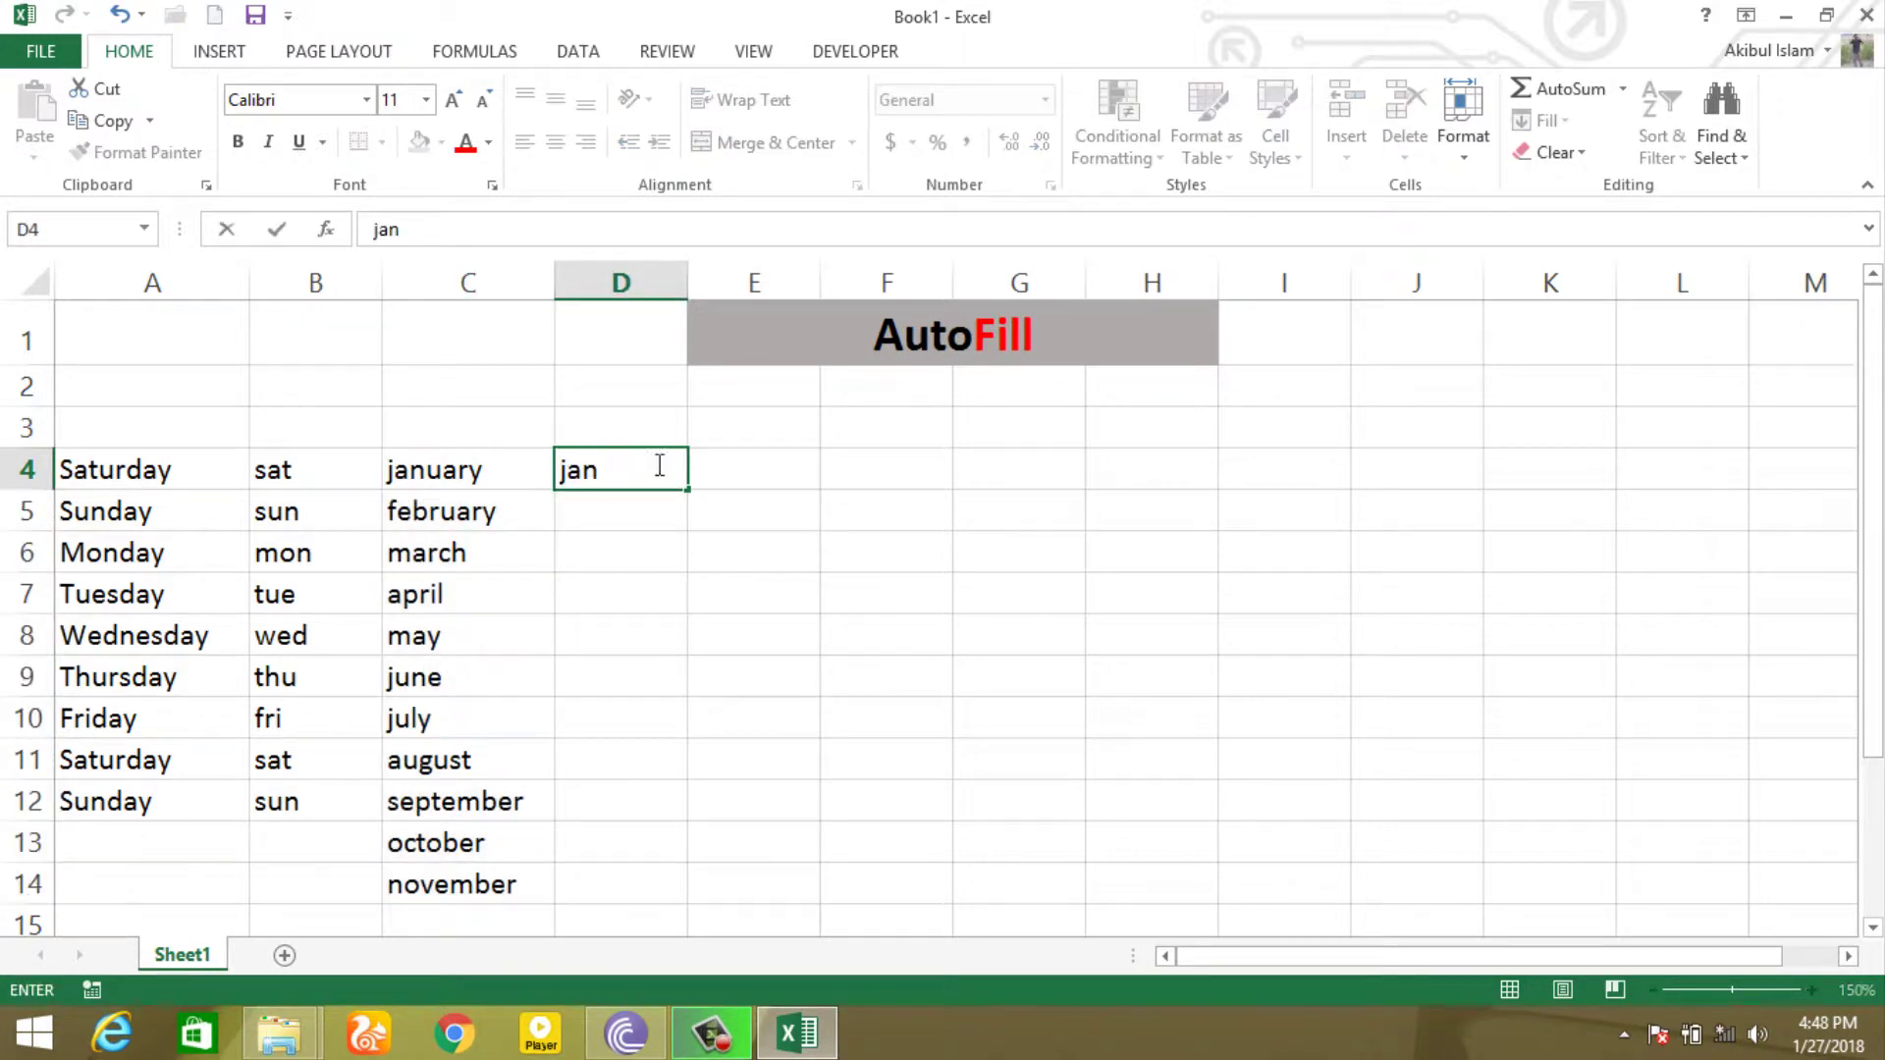
pyautogui.moveTo(691, 494); pyautogui.dragTo(711, 923)
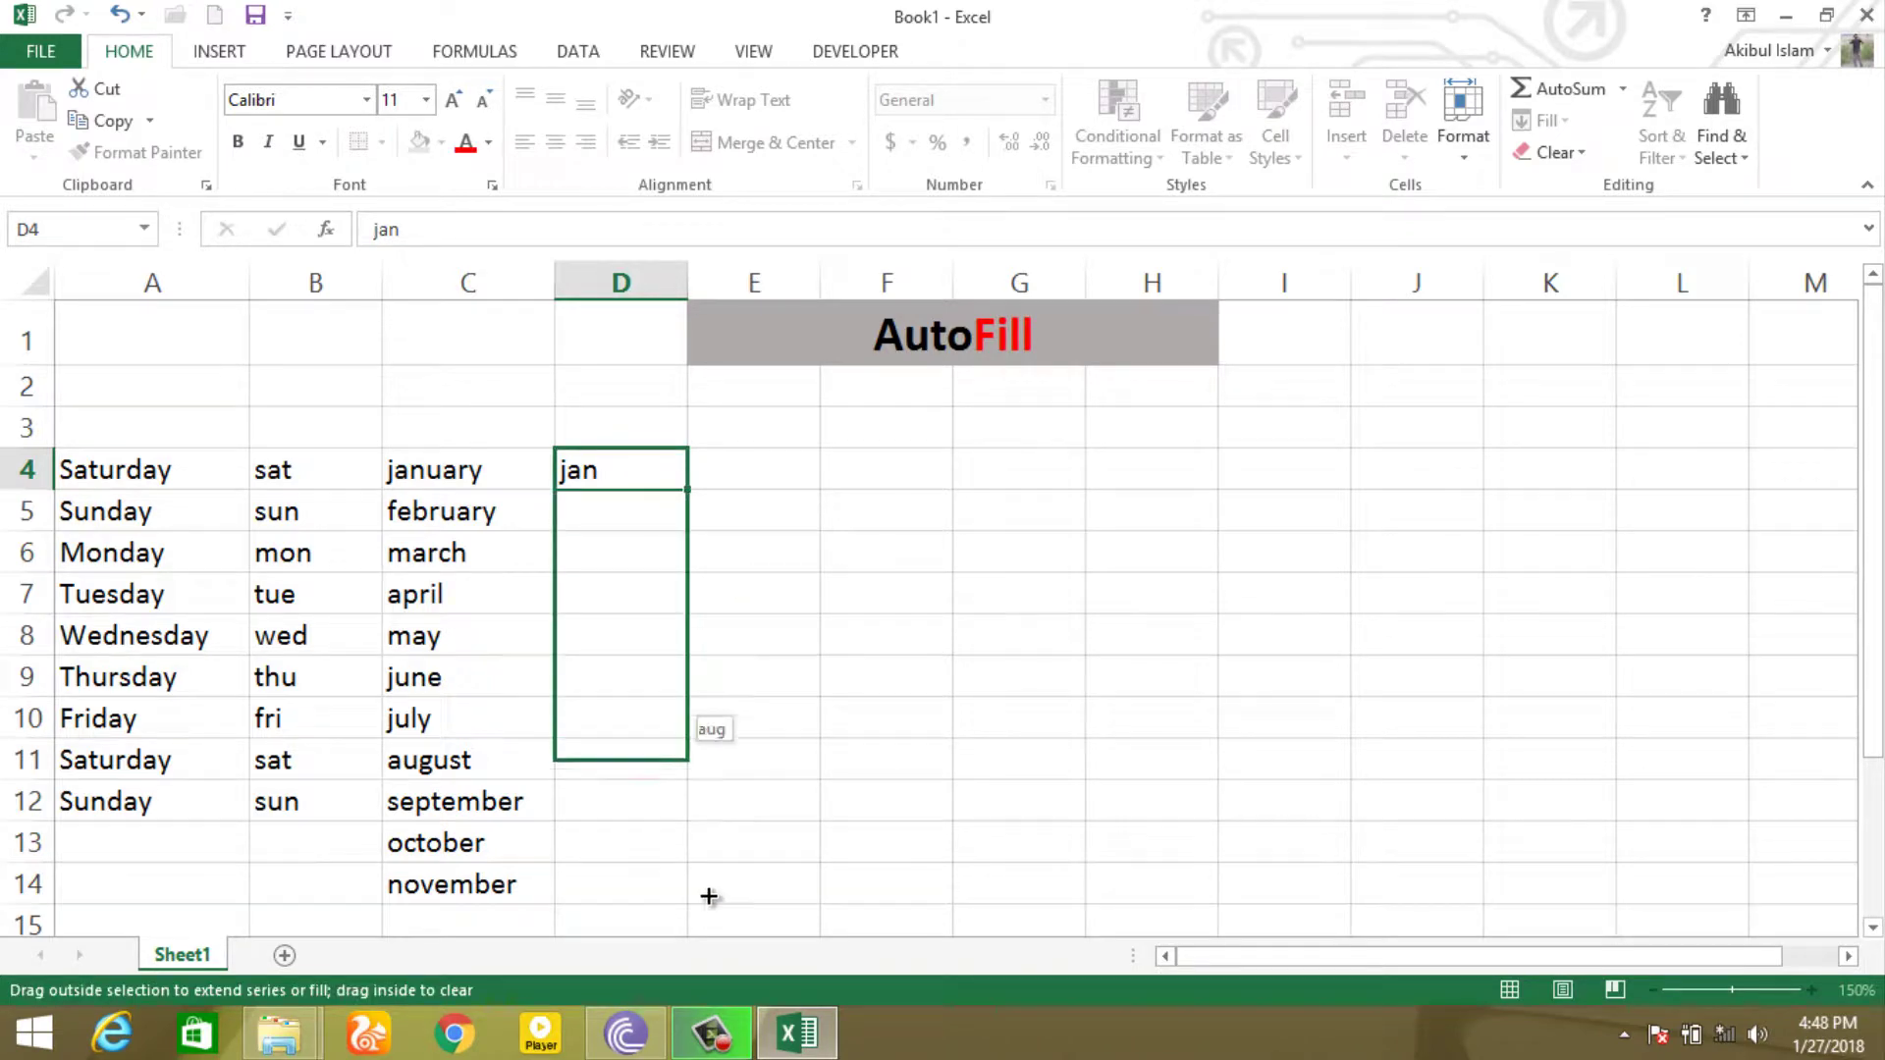
pyautogui.scroll(-1, 827, 691)
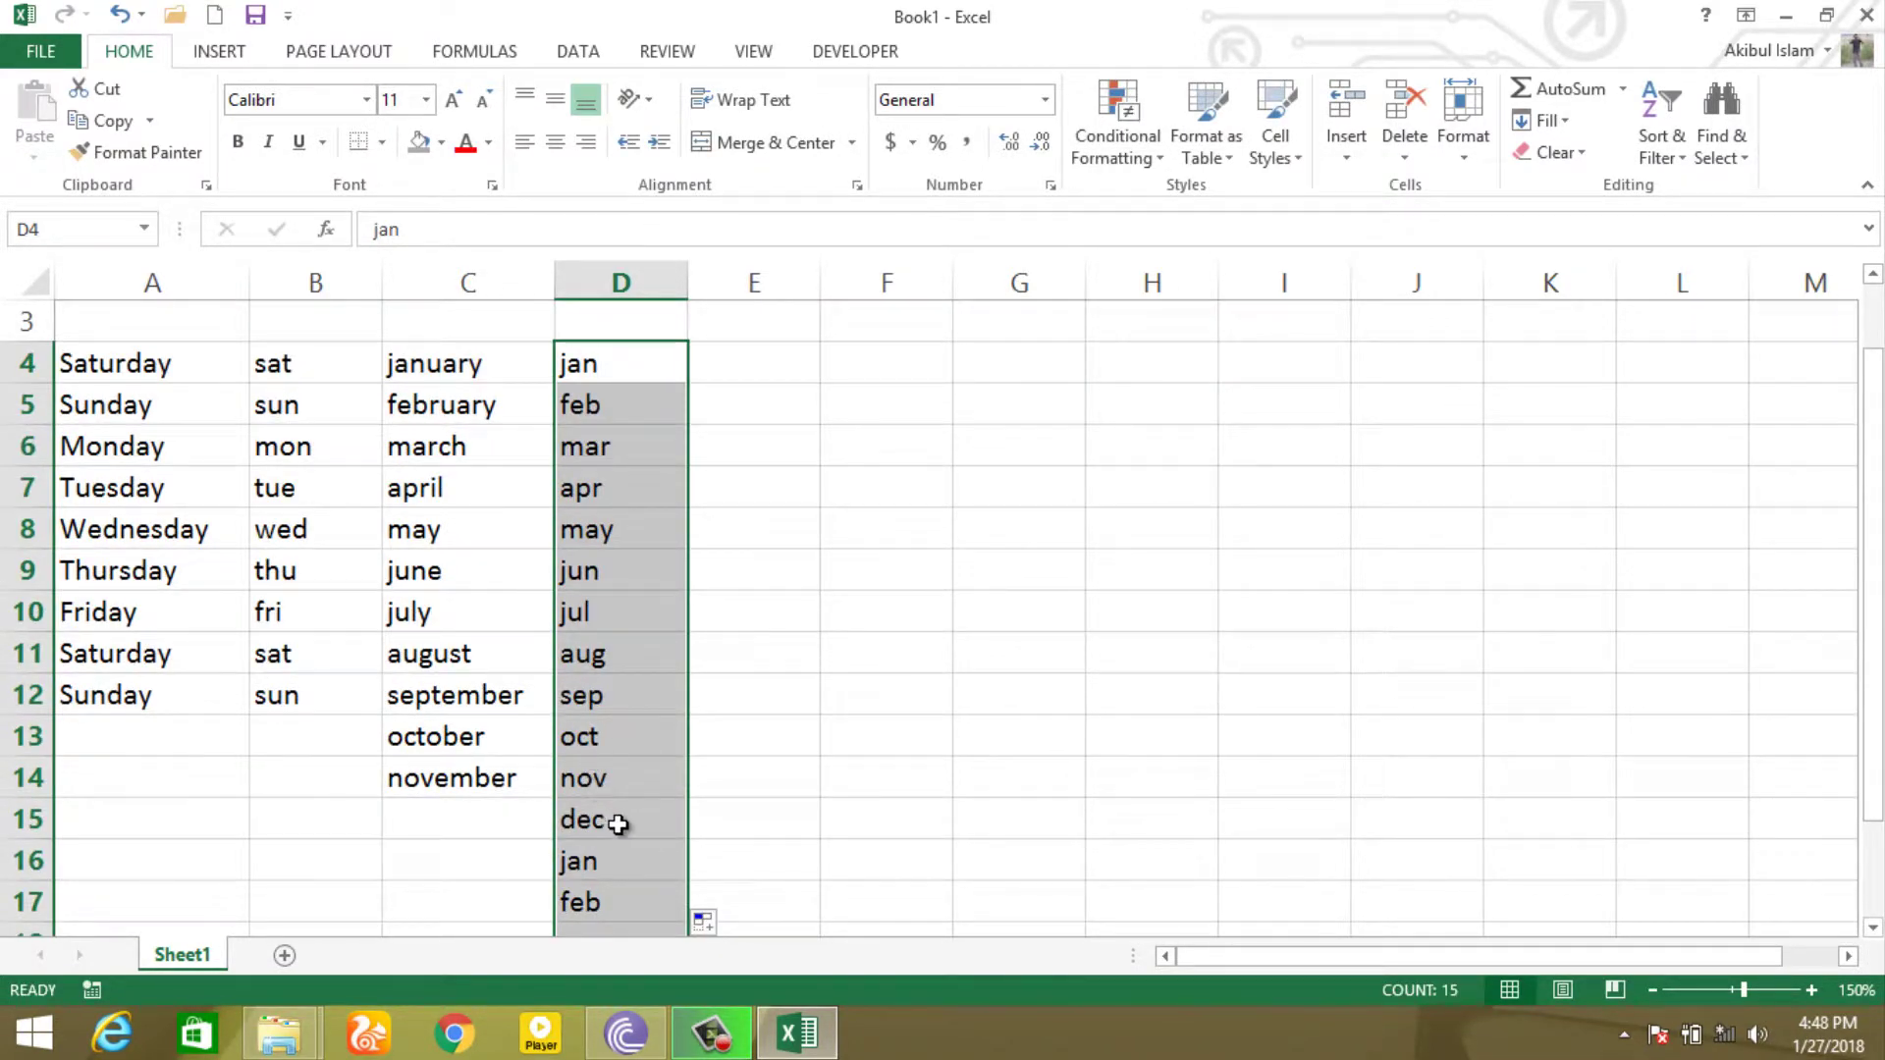
pyautogui.scroll(-1, 614, 839)
pyautogui.scroll(1, 733, 691)
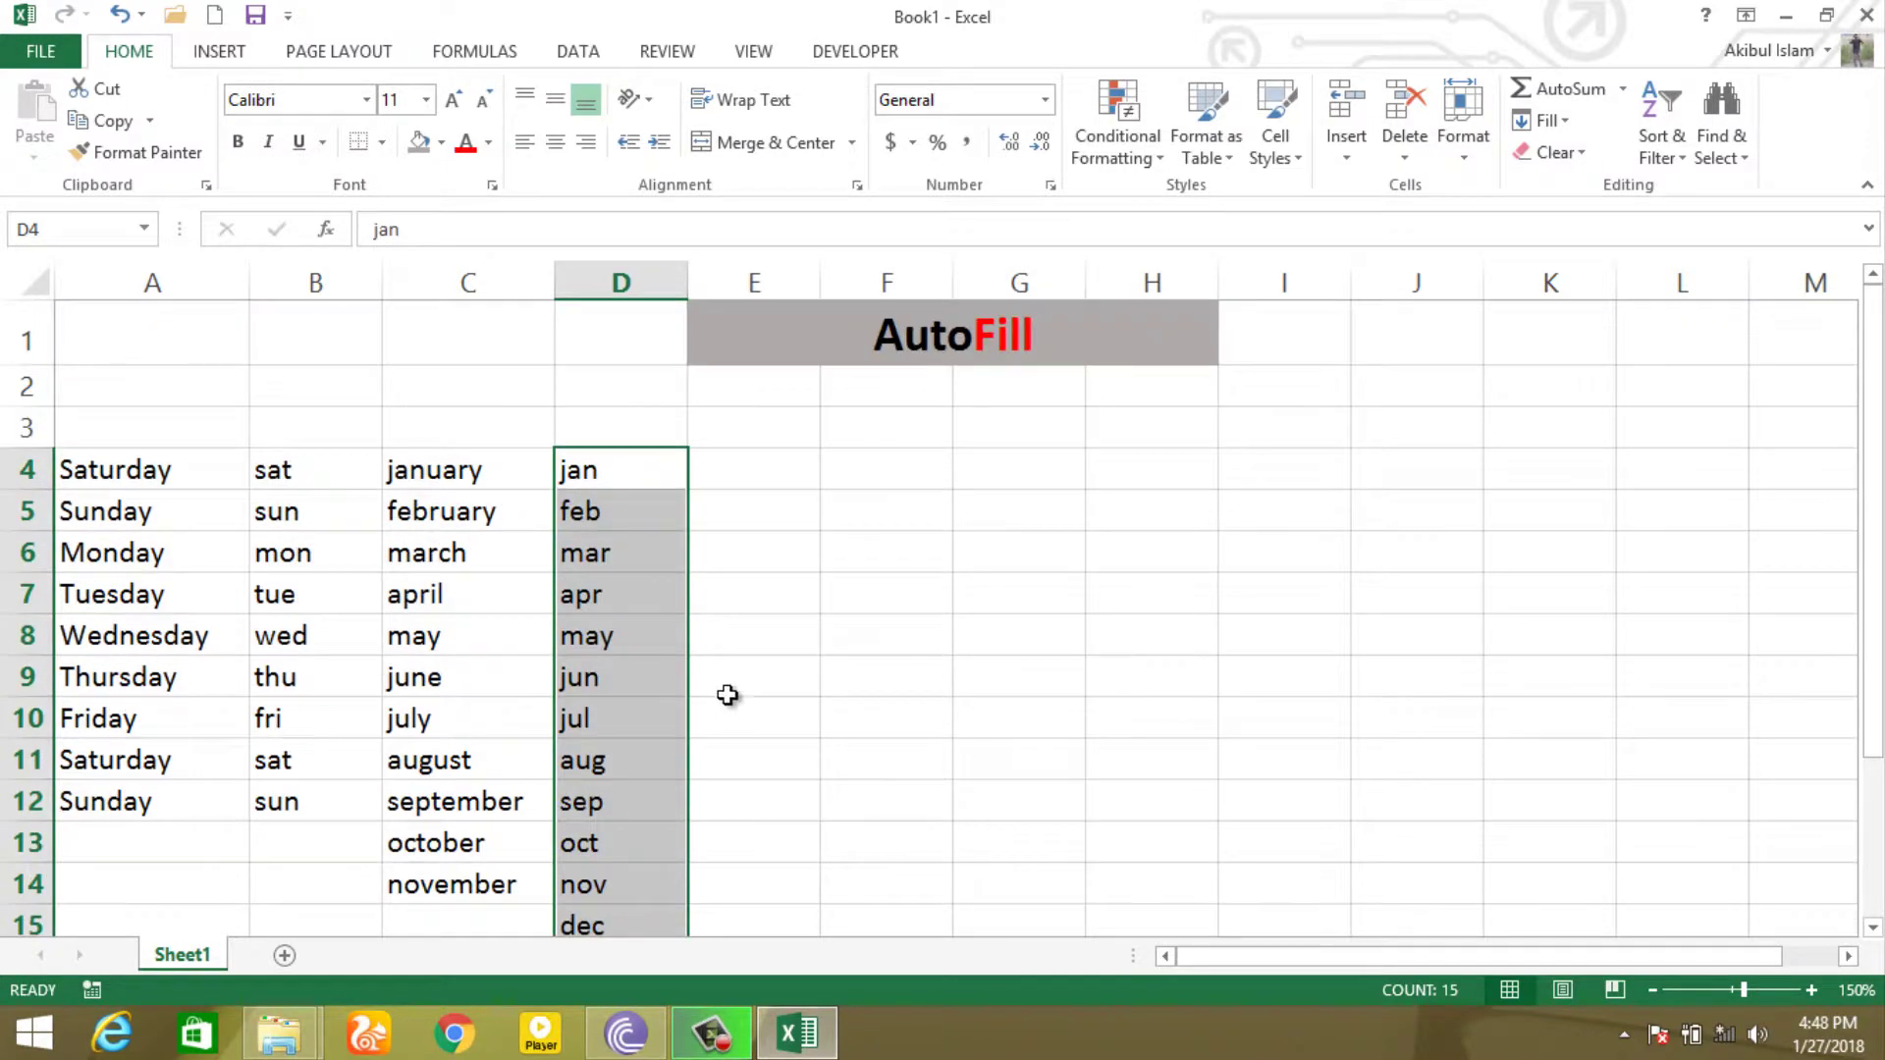
pyautogui.click(791, 481)
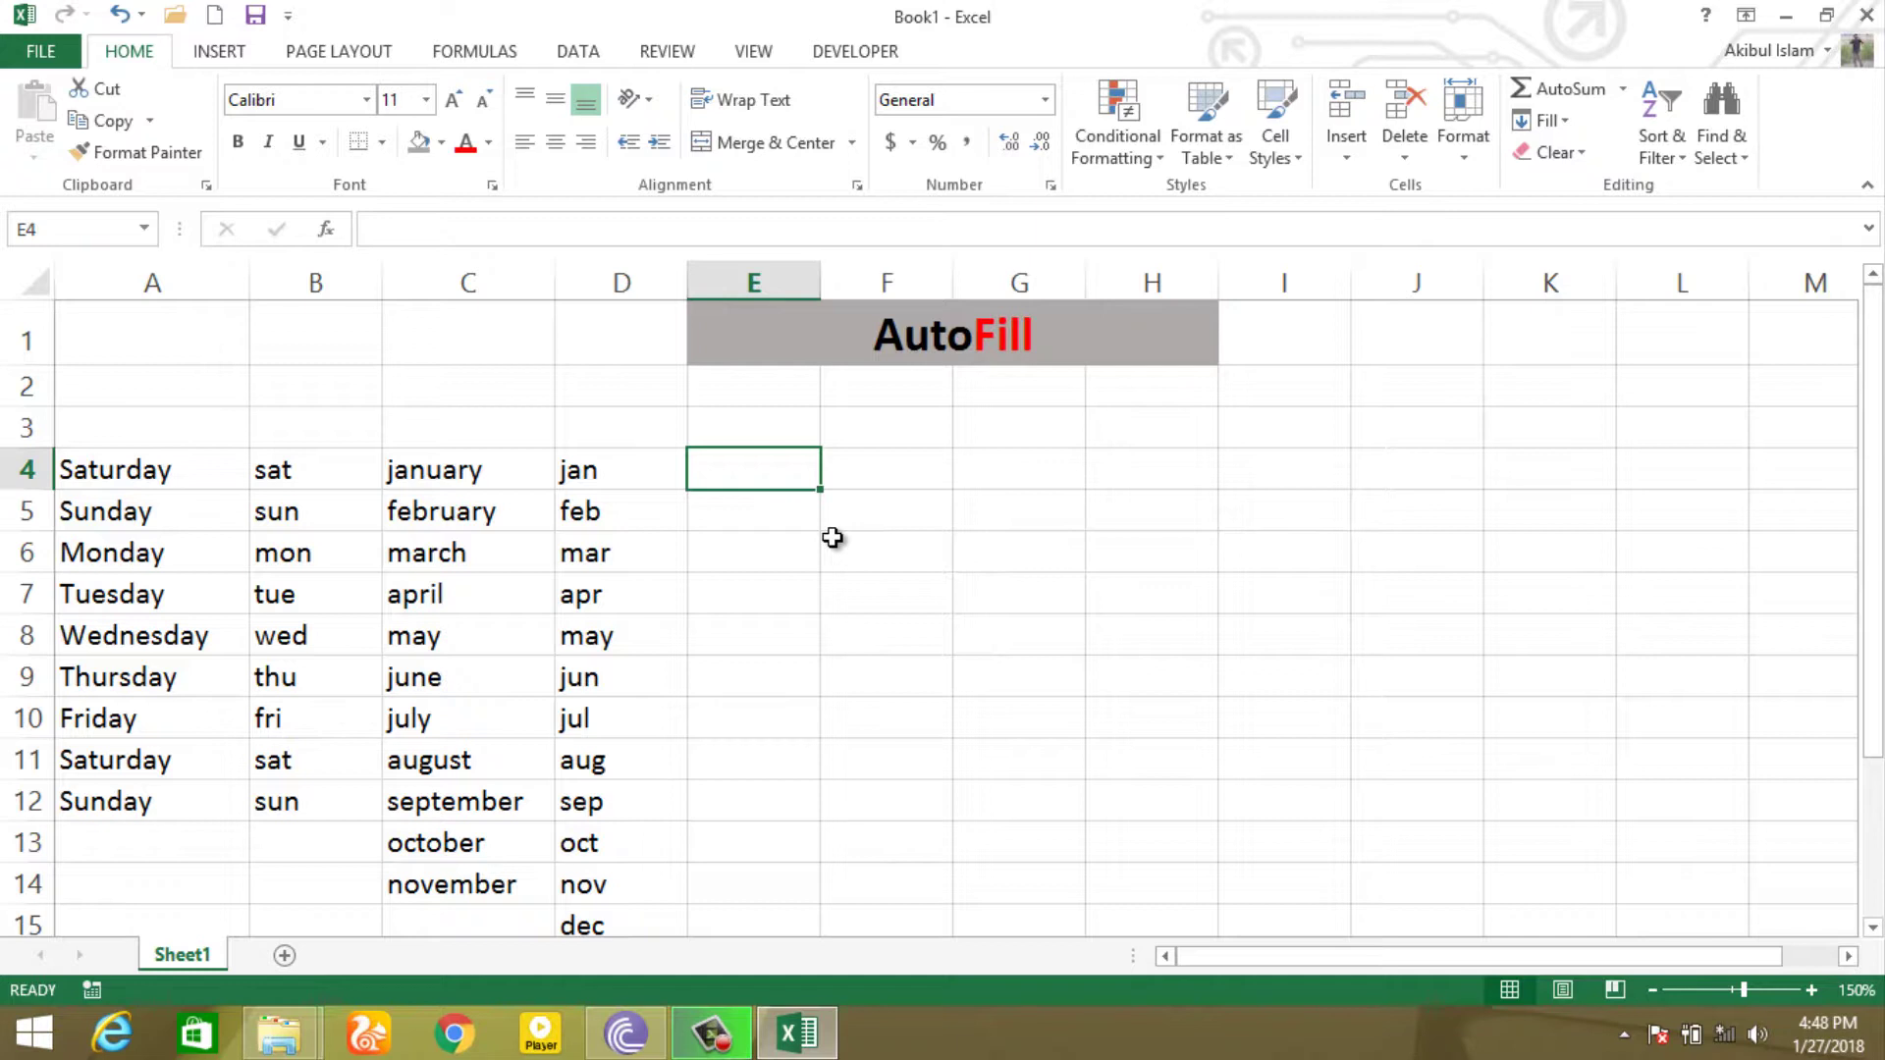
# - Open Edit Custom Lists from File > Options > Advanced, under the General section
pyautogui.click(858, 567)
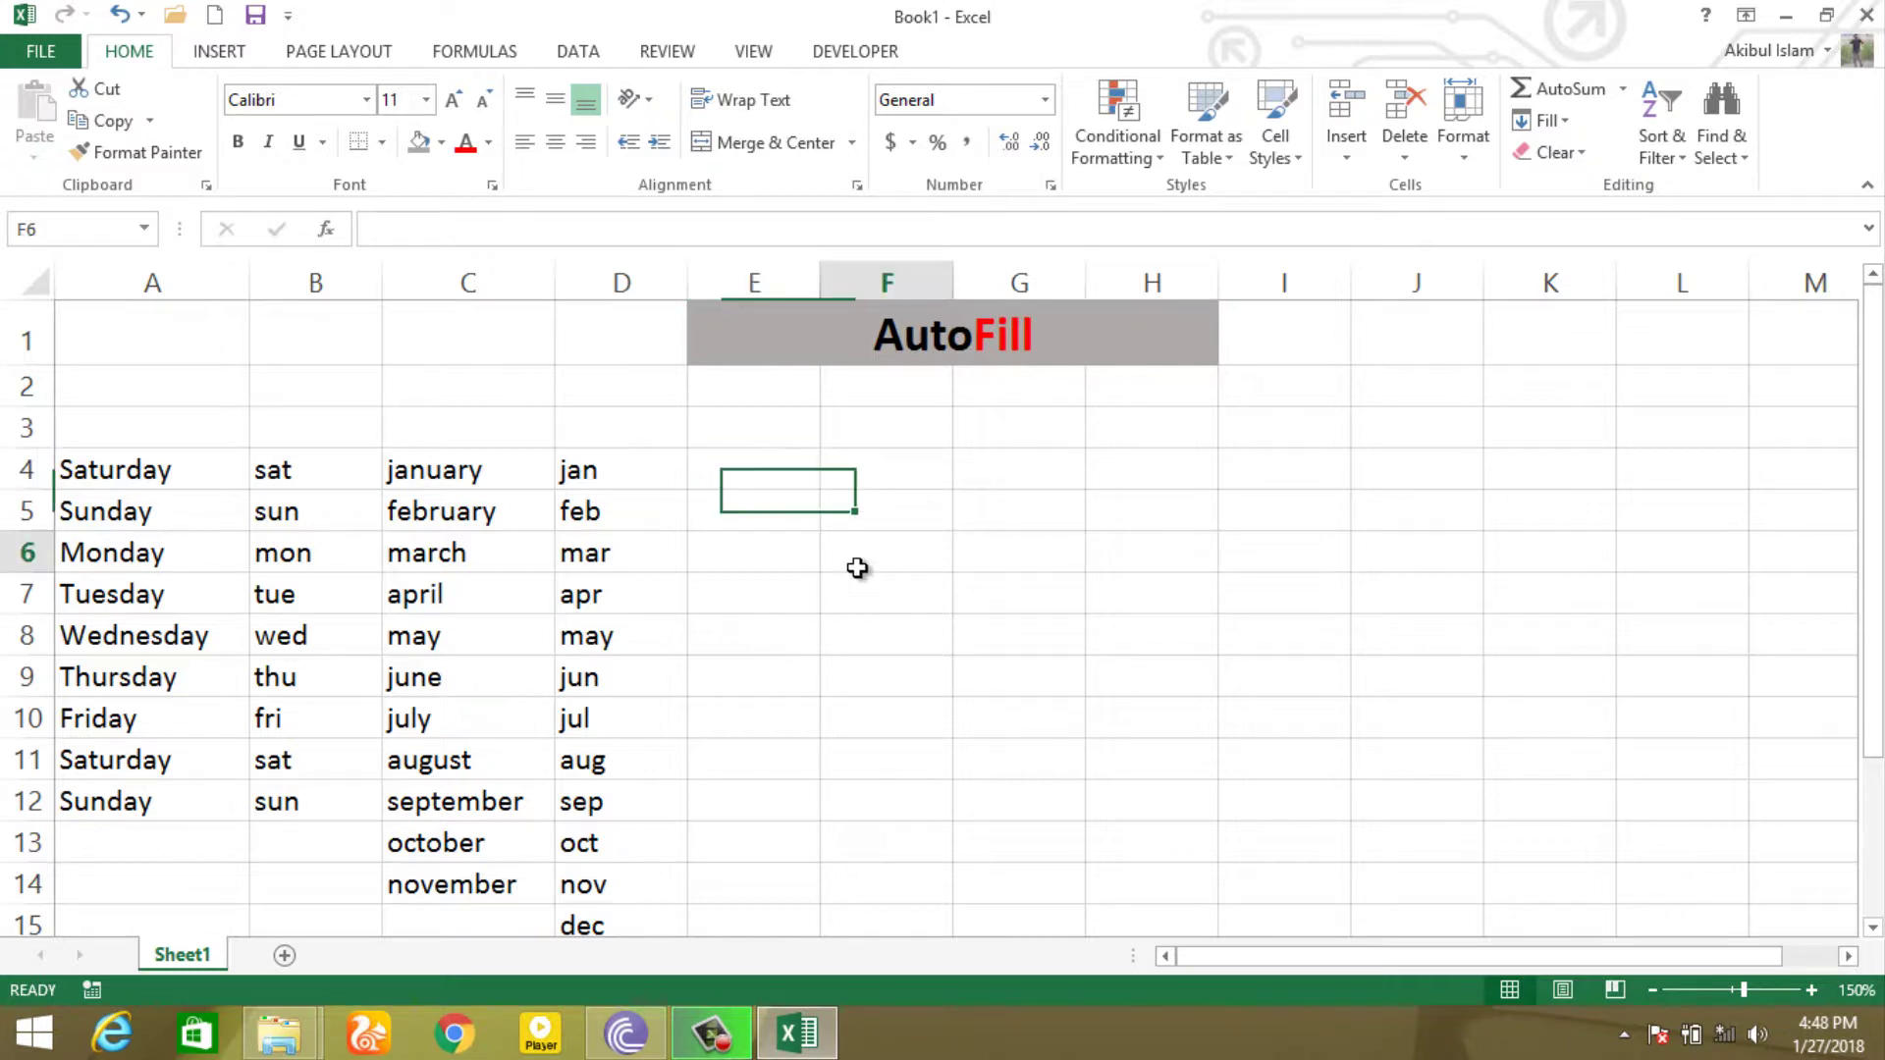
pyautogui.click(41, 51)
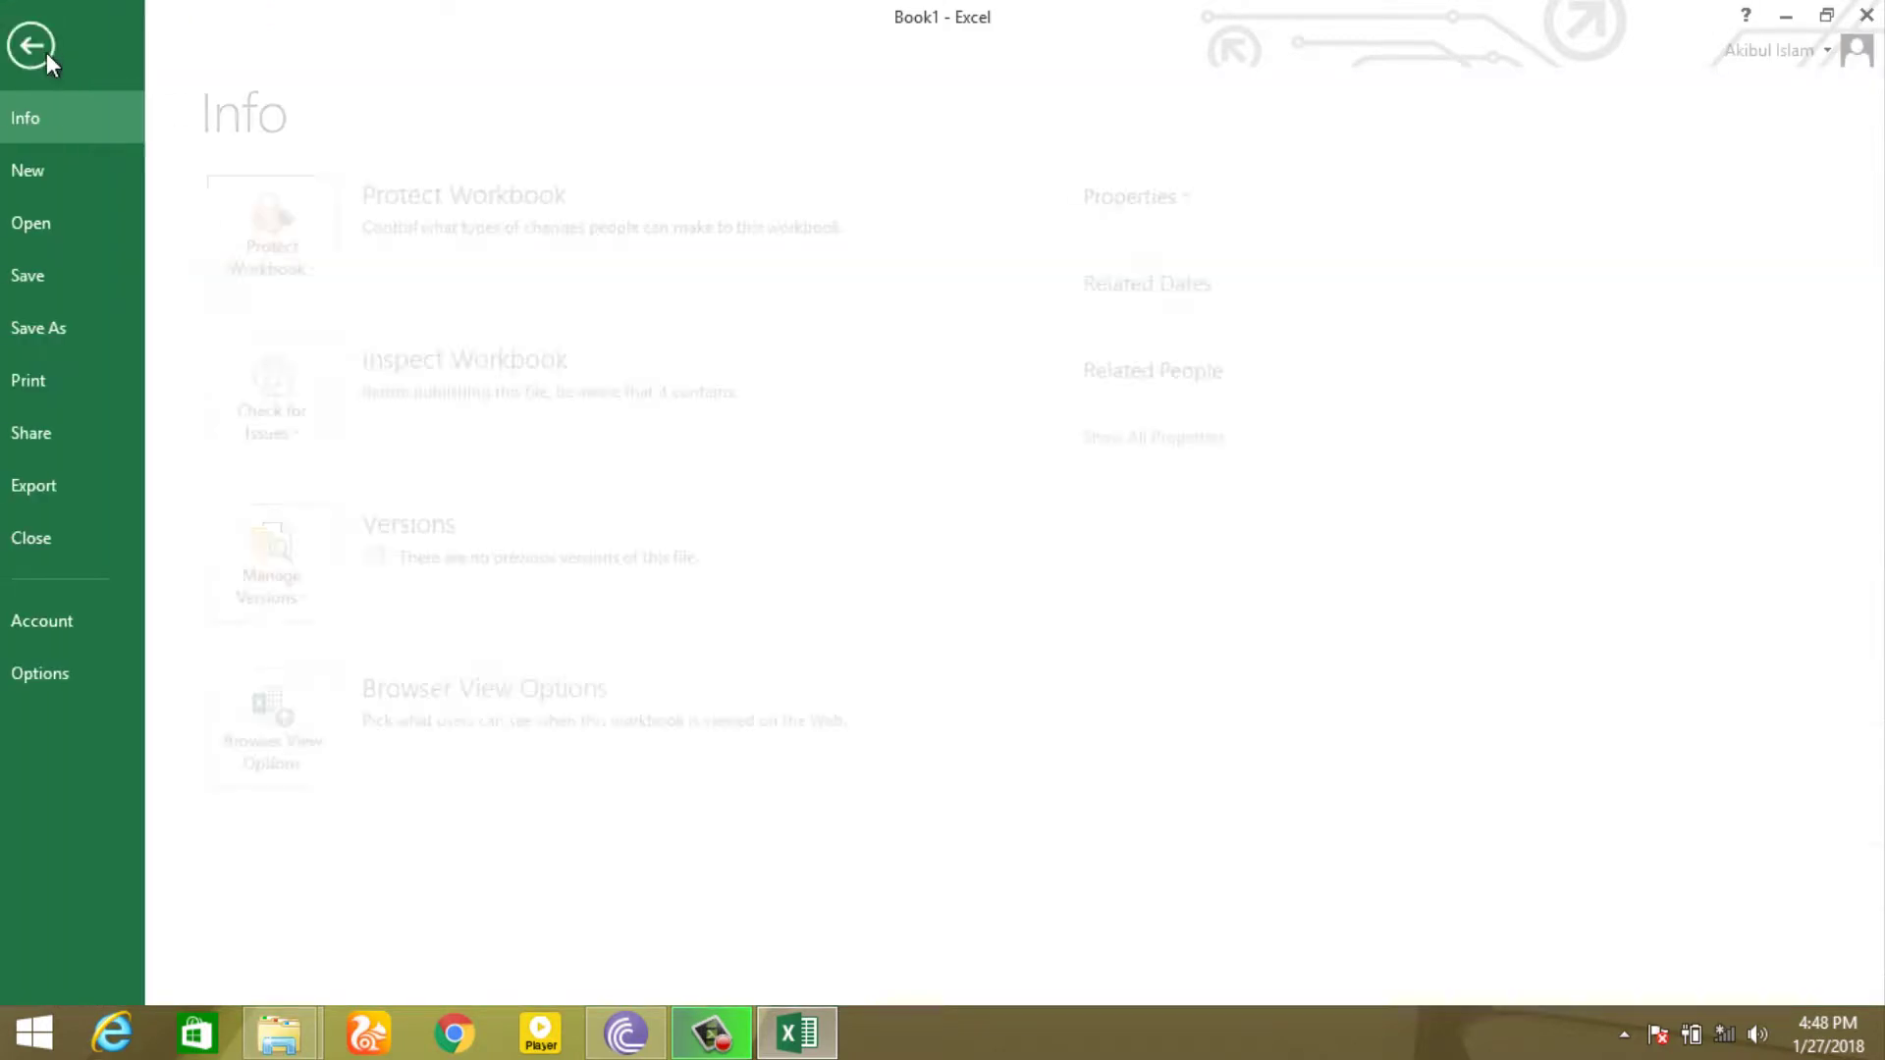
pyautogui.click(92, 678)
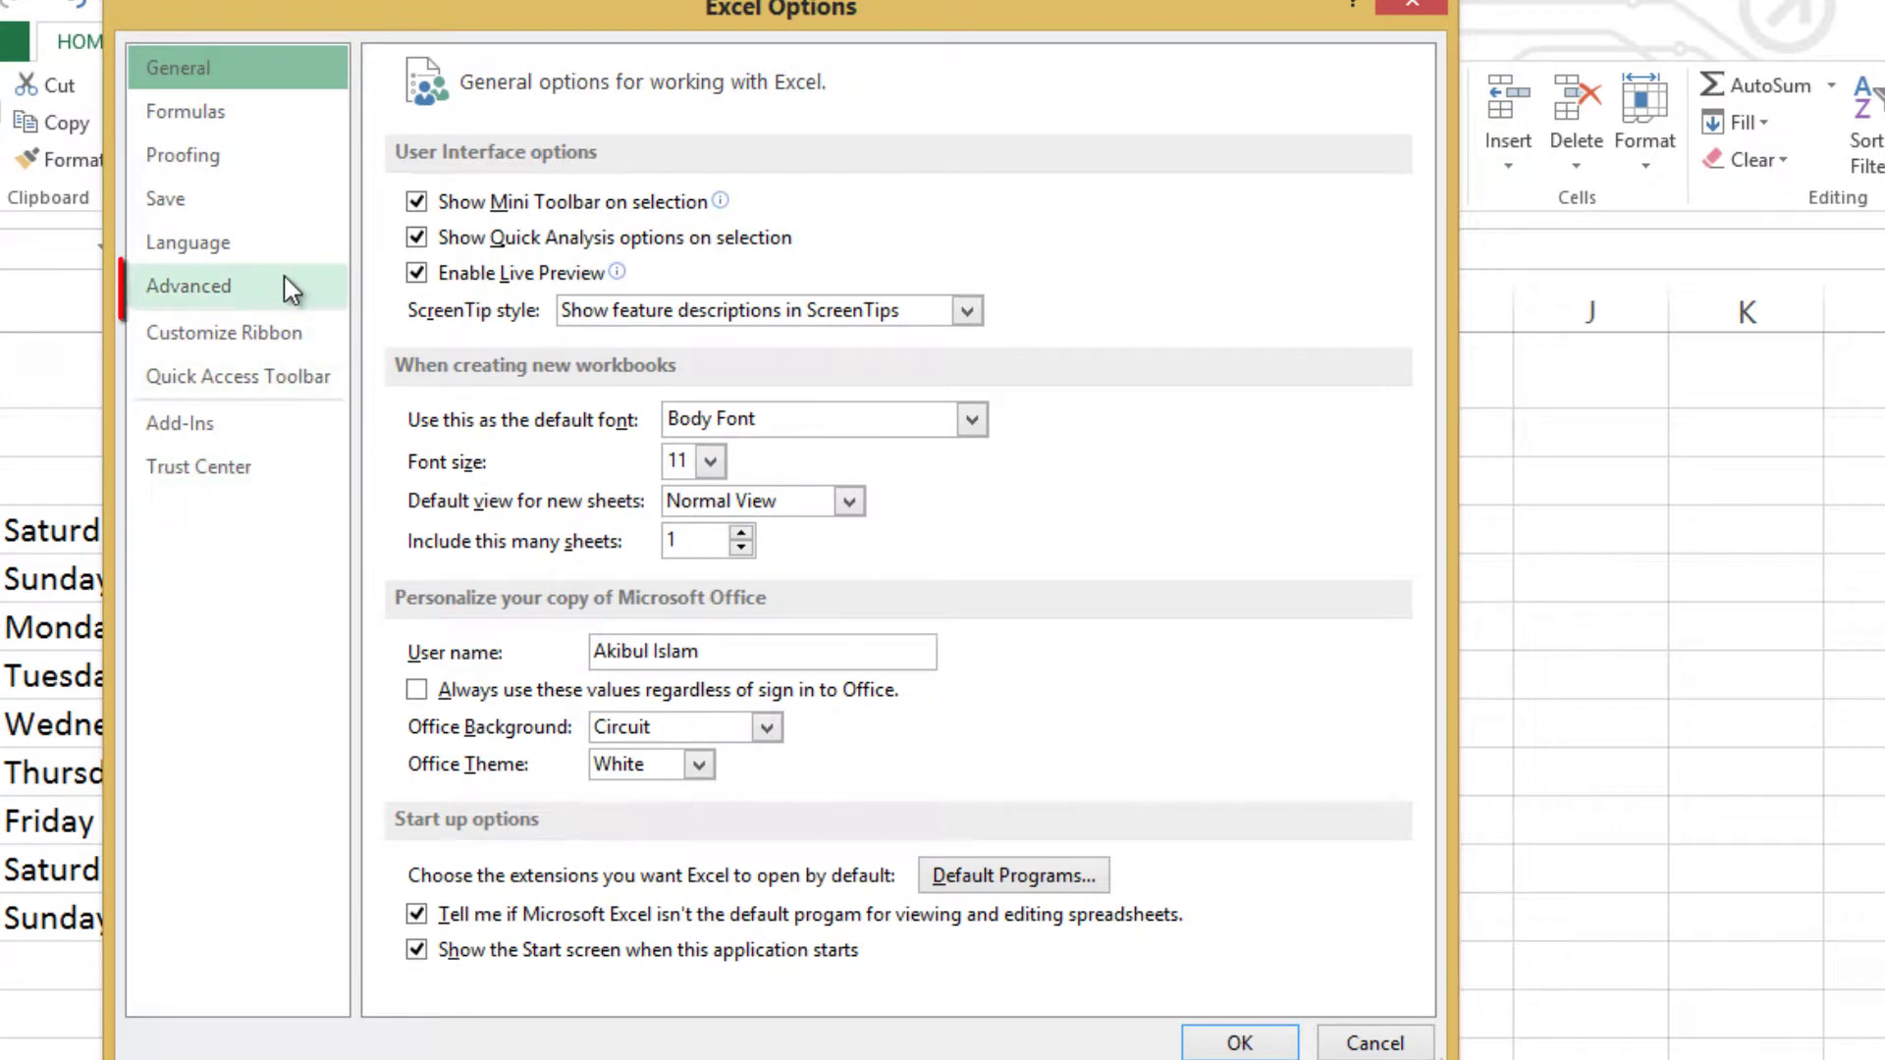
pyautogui.click(283, 278)
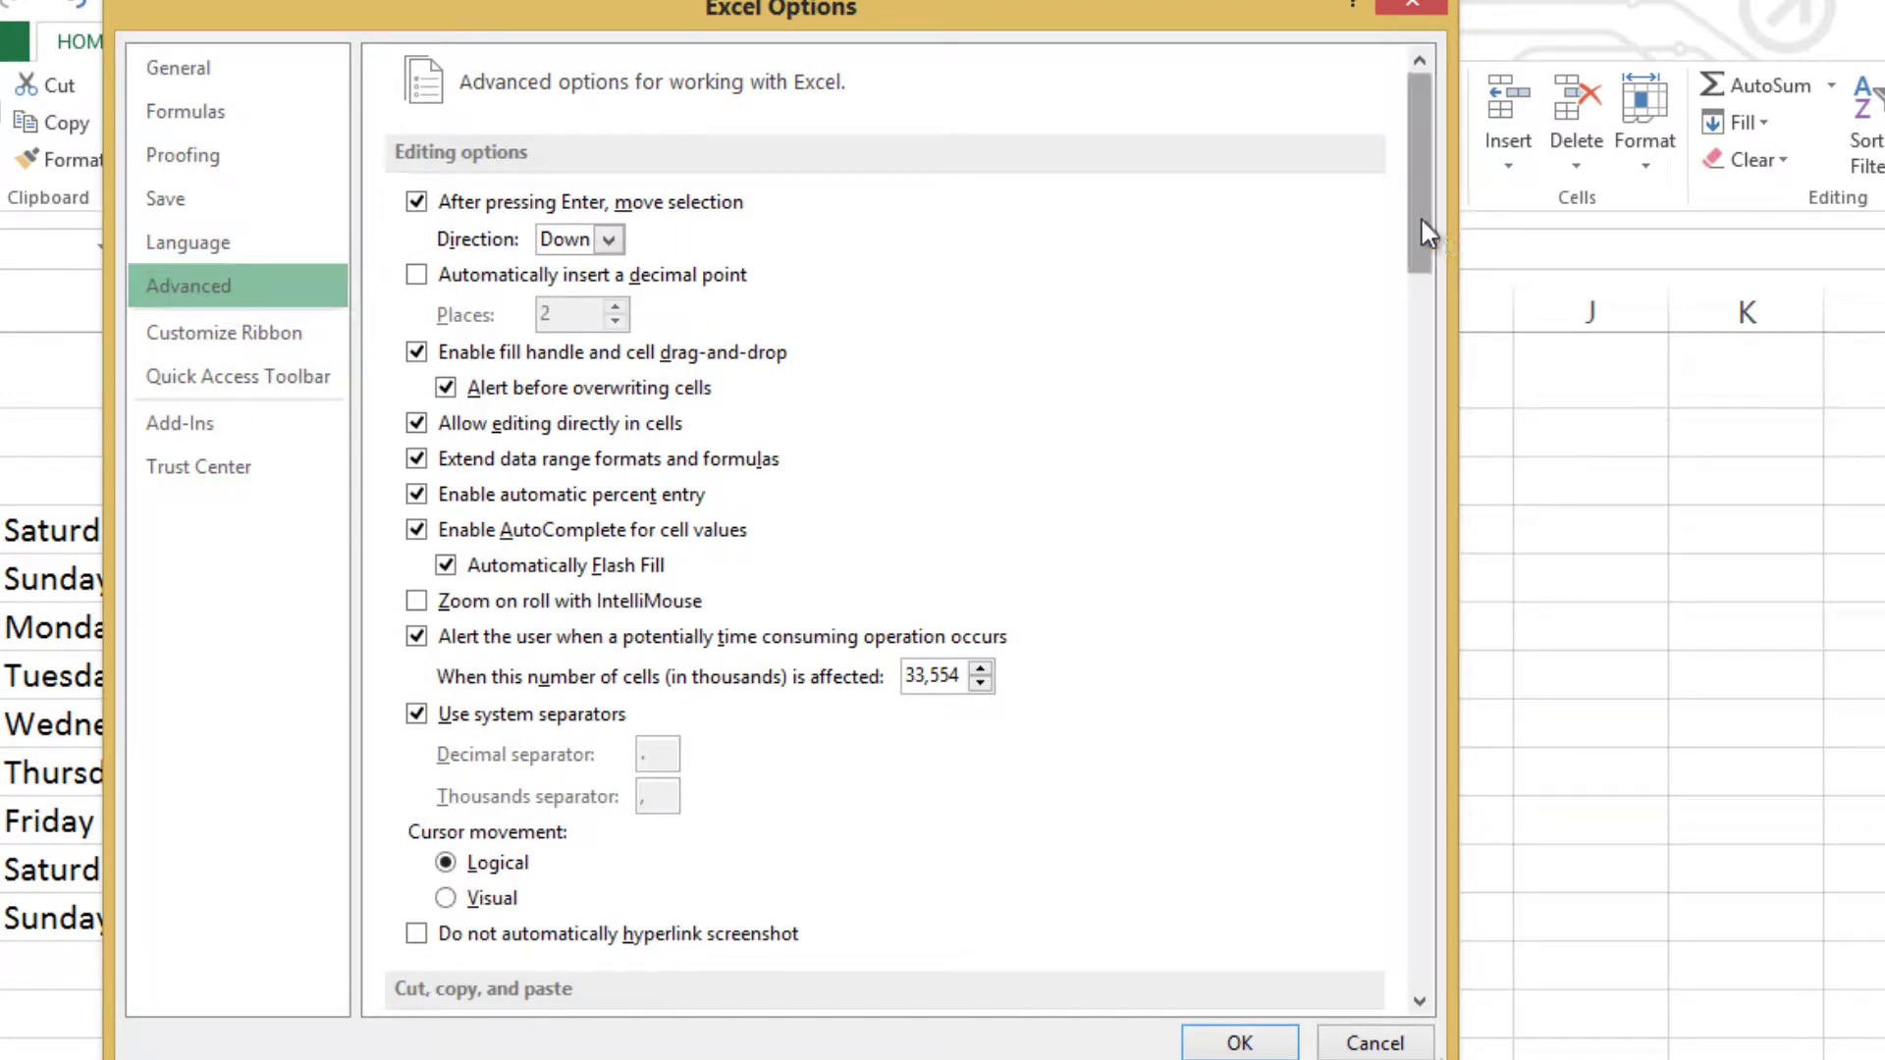
pyautogui.moveTo(1422, 220); pyautogui.dragTo(1425, 957)
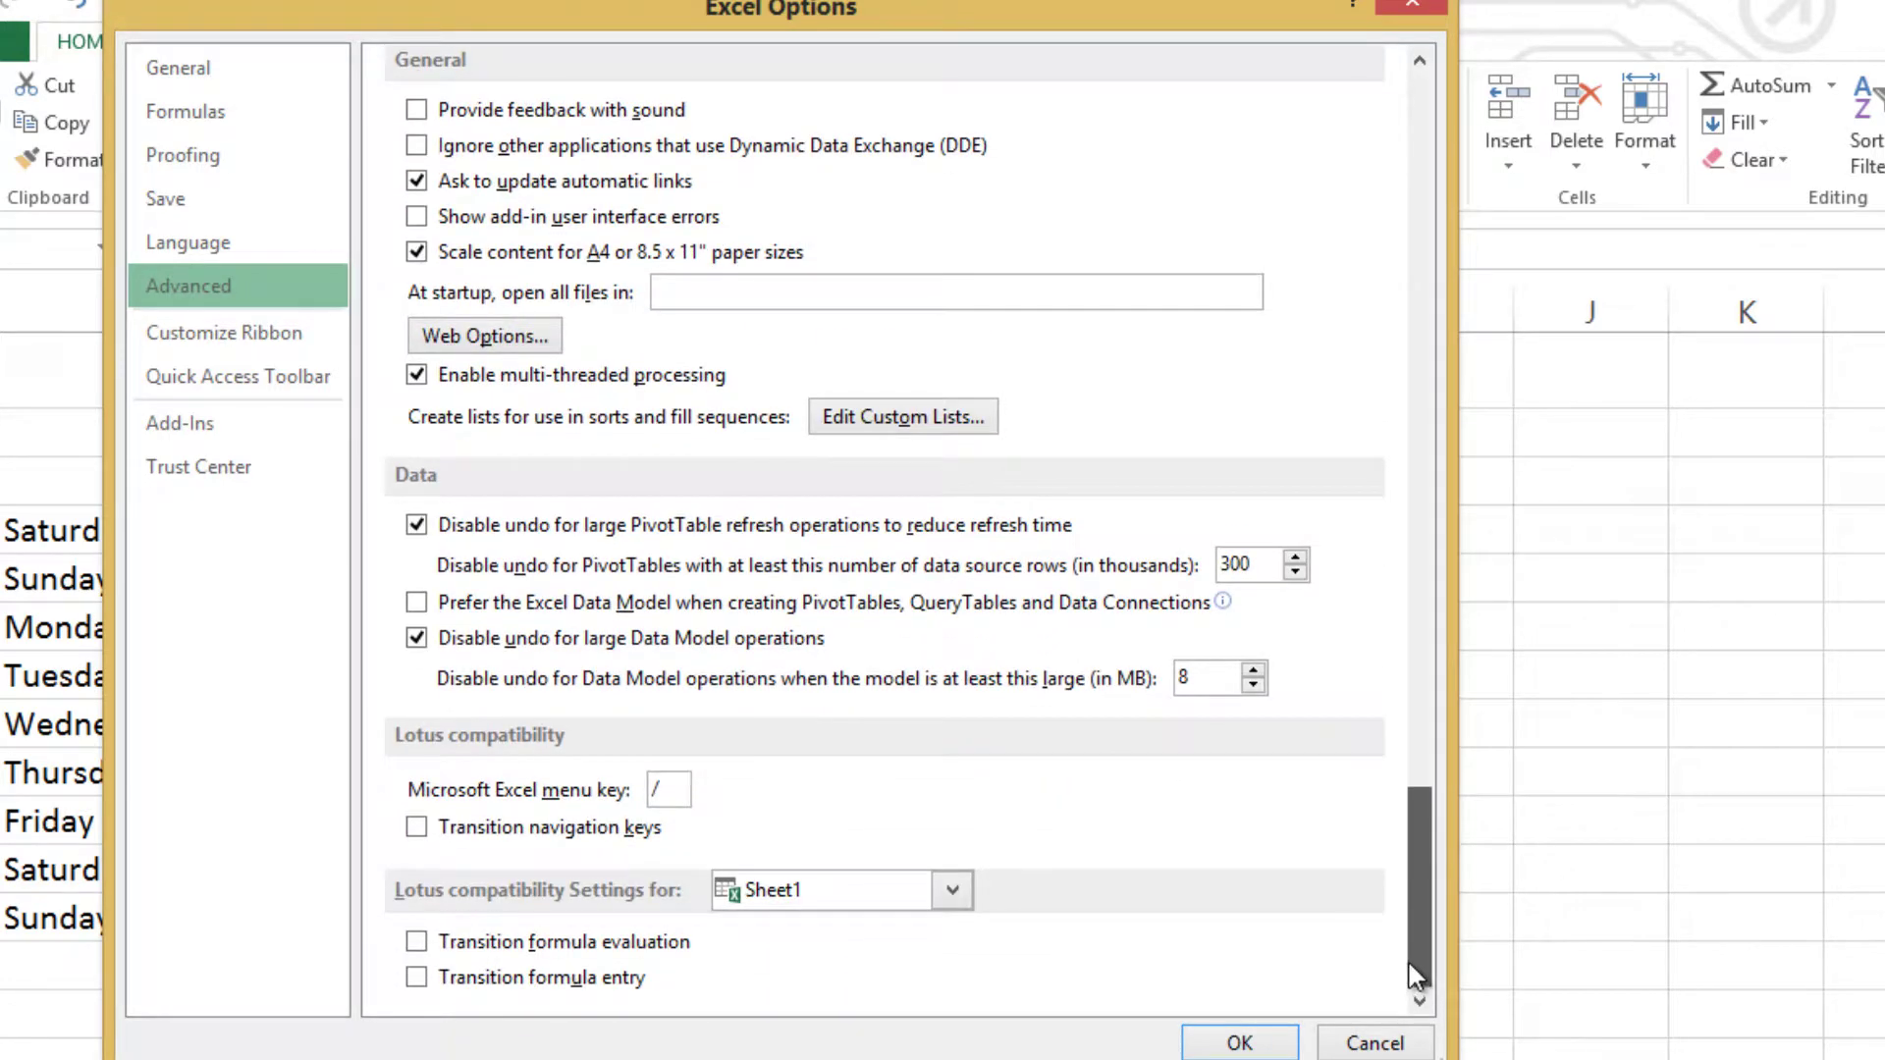
pyautogui.click(946, 418)
# - Move the Custom Lists dialog aside and browse the built-in short day and month lists
pyautogui.moveTo(691, 267); pyautogui.dragTo(1423, 322)
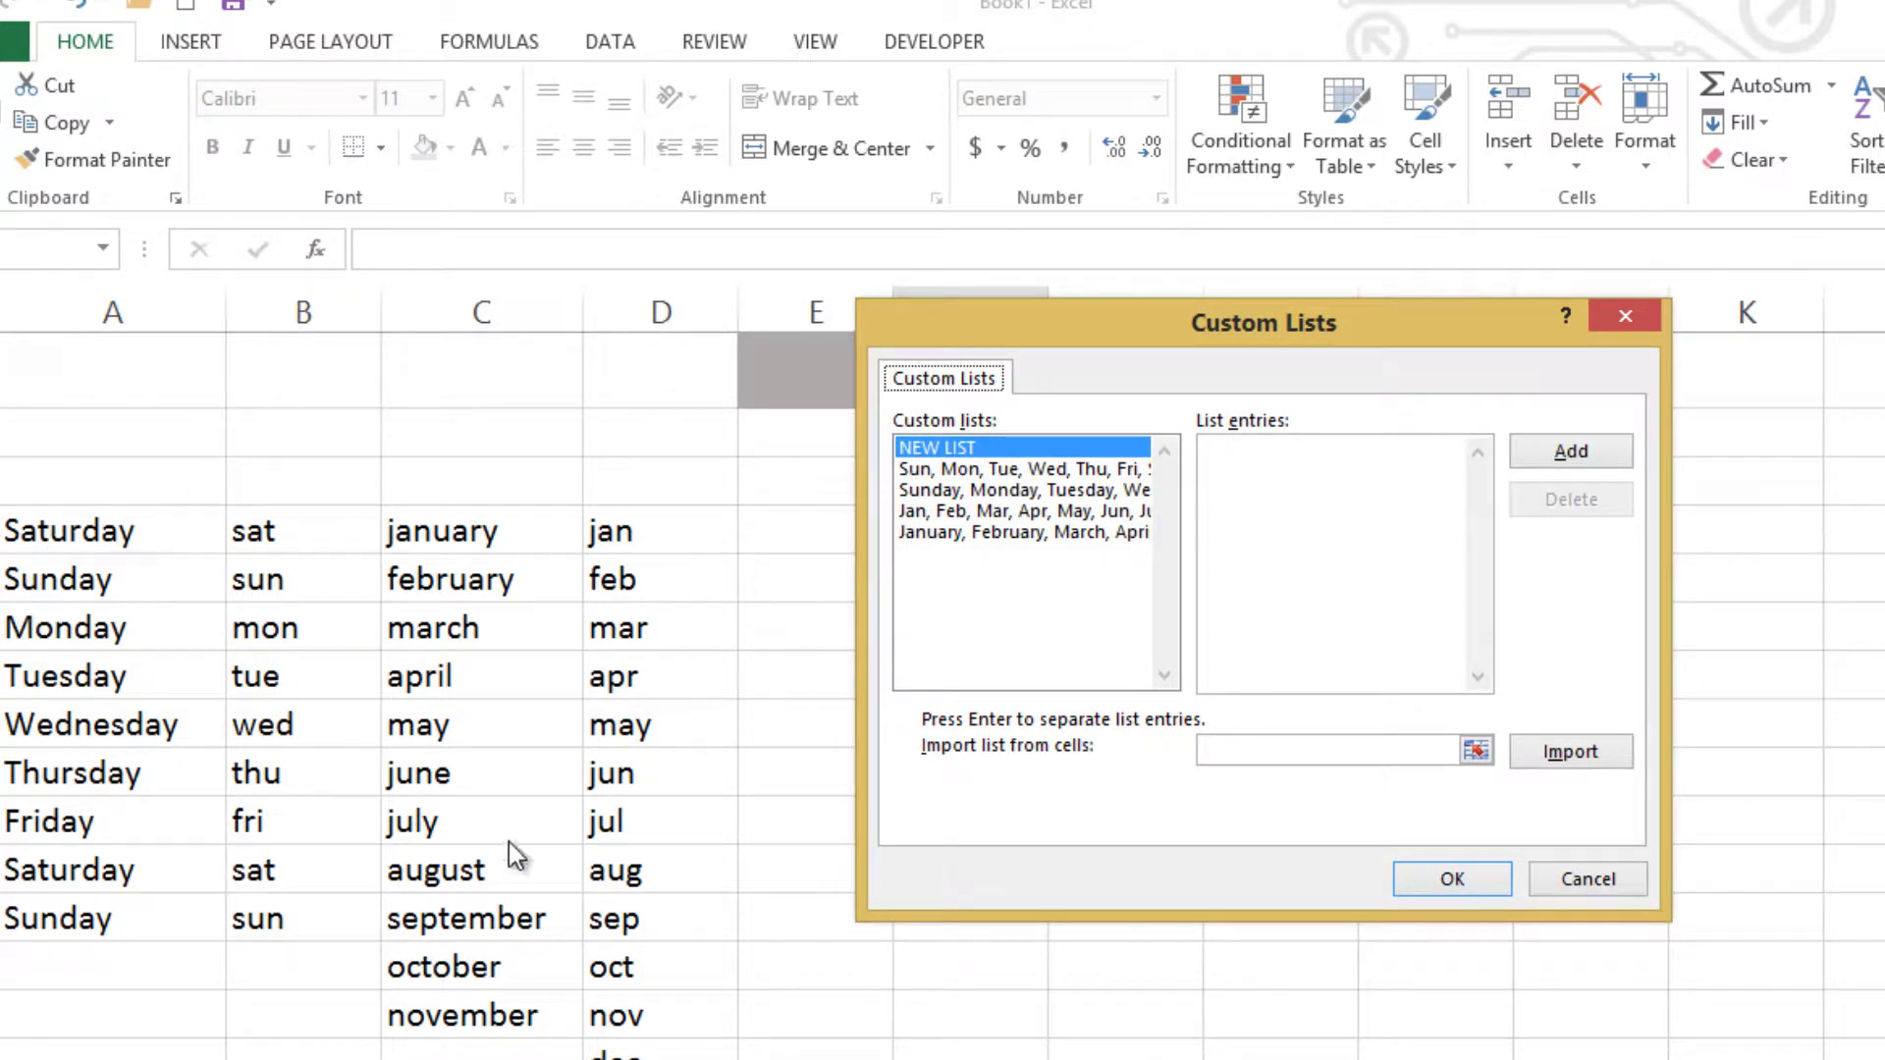
pyautogui.click(978, 471)
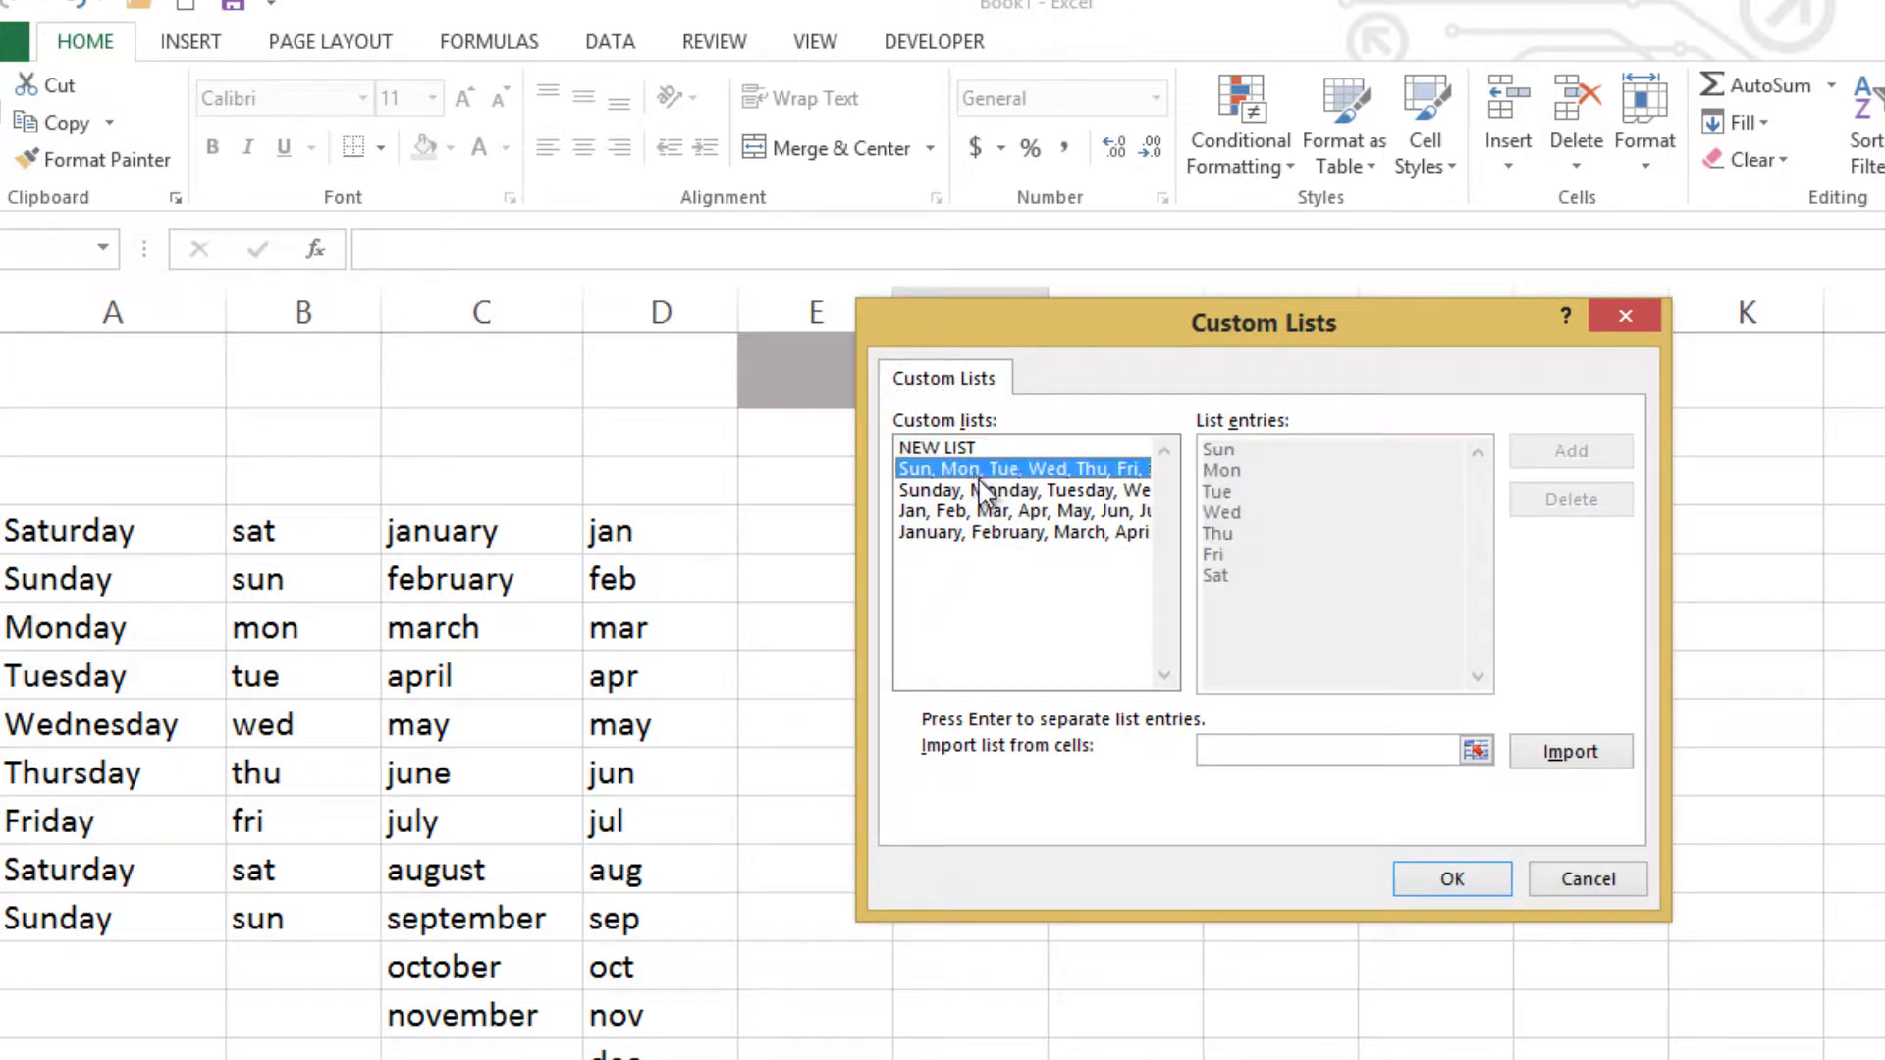
pyautogui.click(982, 489)
pyautogui.click(982, 510)
pyautogui.click(976, 533)
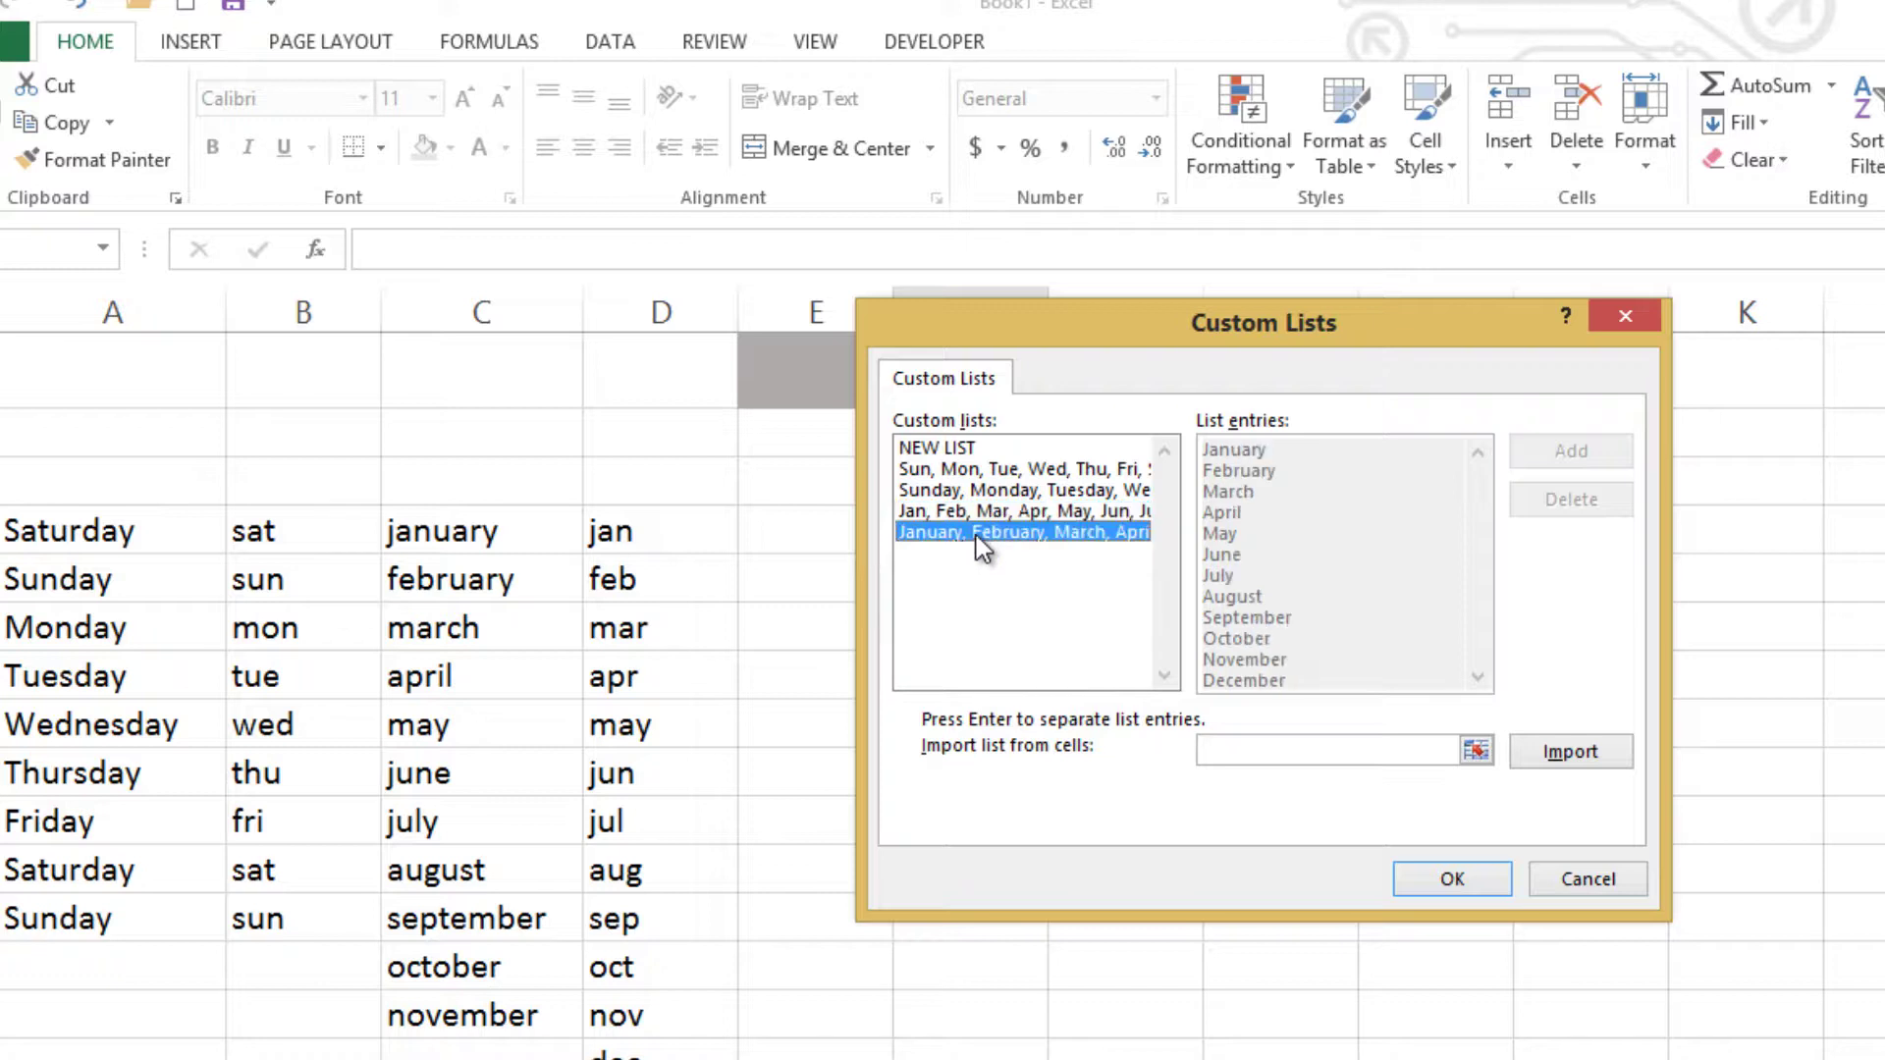
pyautogui.click(976, 511)
pyautogui.click(976, 490)
pyautogui.click(974, 469)
pyautogui.click(982, 511)
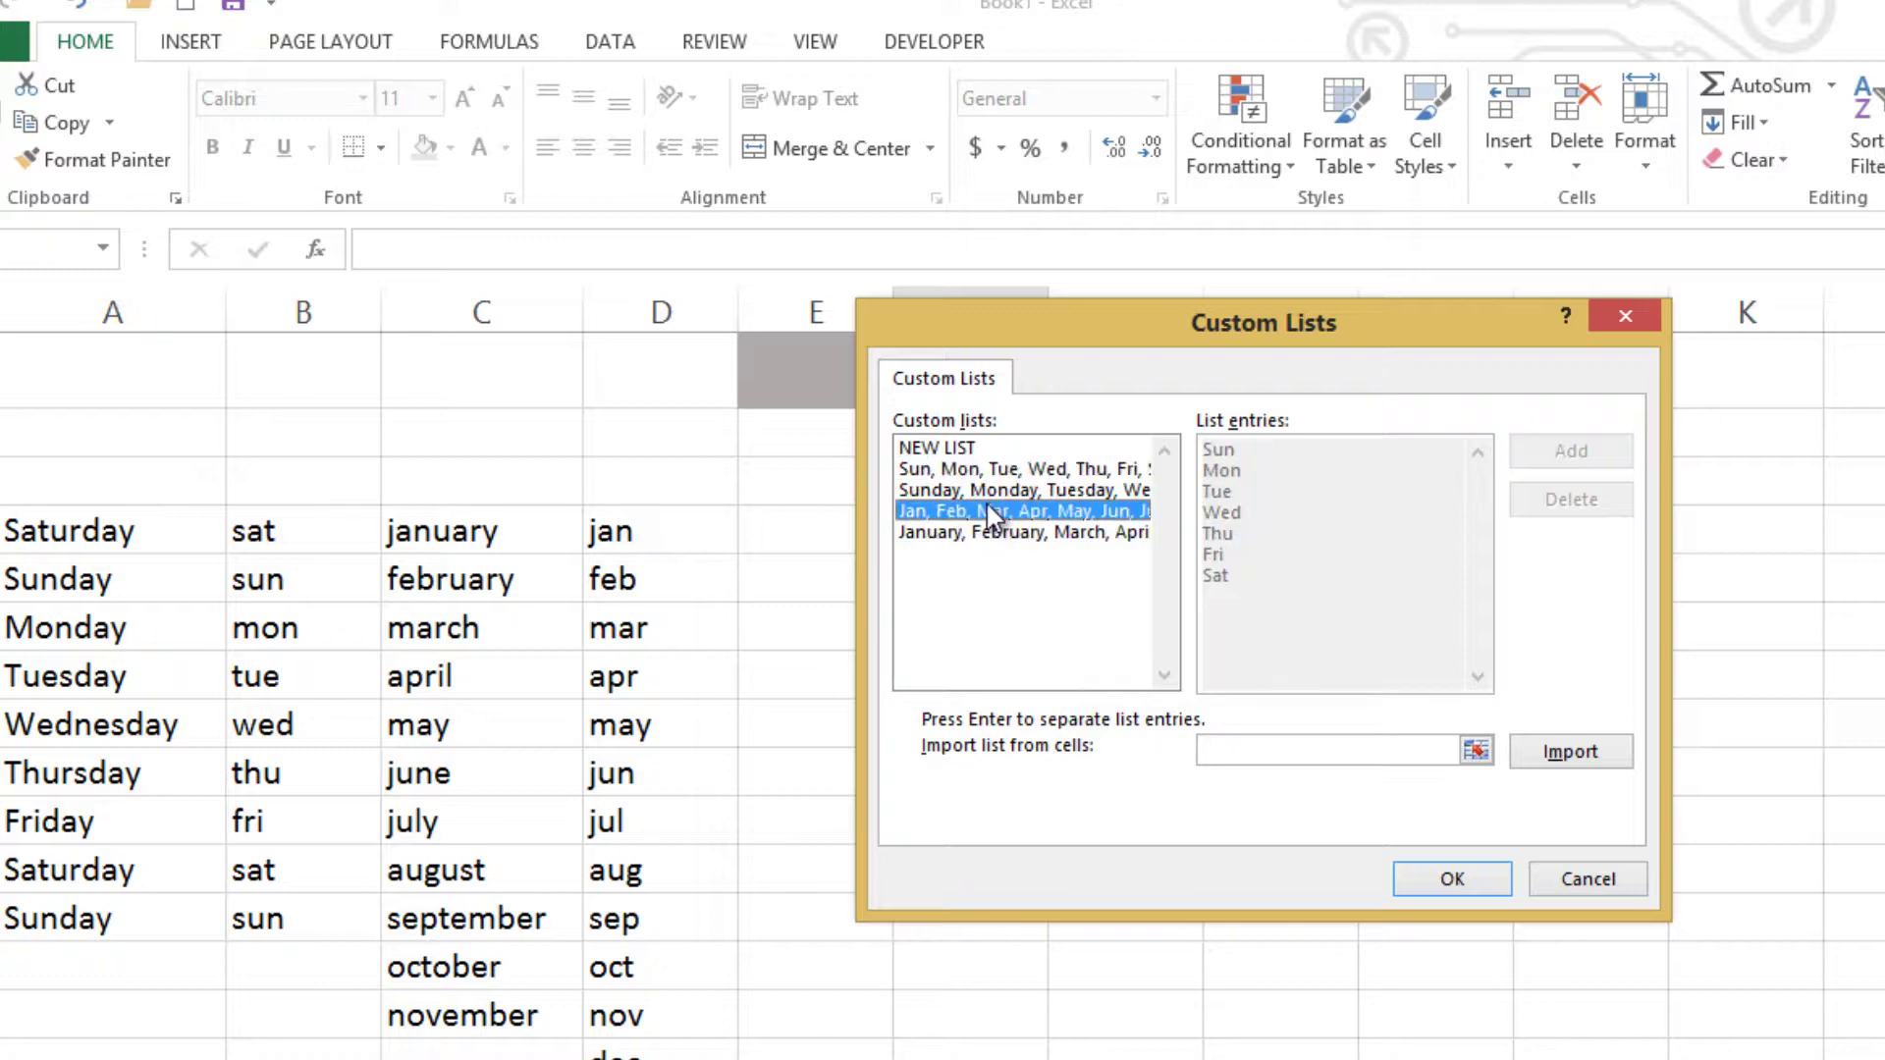
pyautogui.click(987, 490)
pyautogui.click(986, 469)
# - View the full month-name list, then select NEW LIST to begin a city-name list
pyautogui.click(1008, 511)
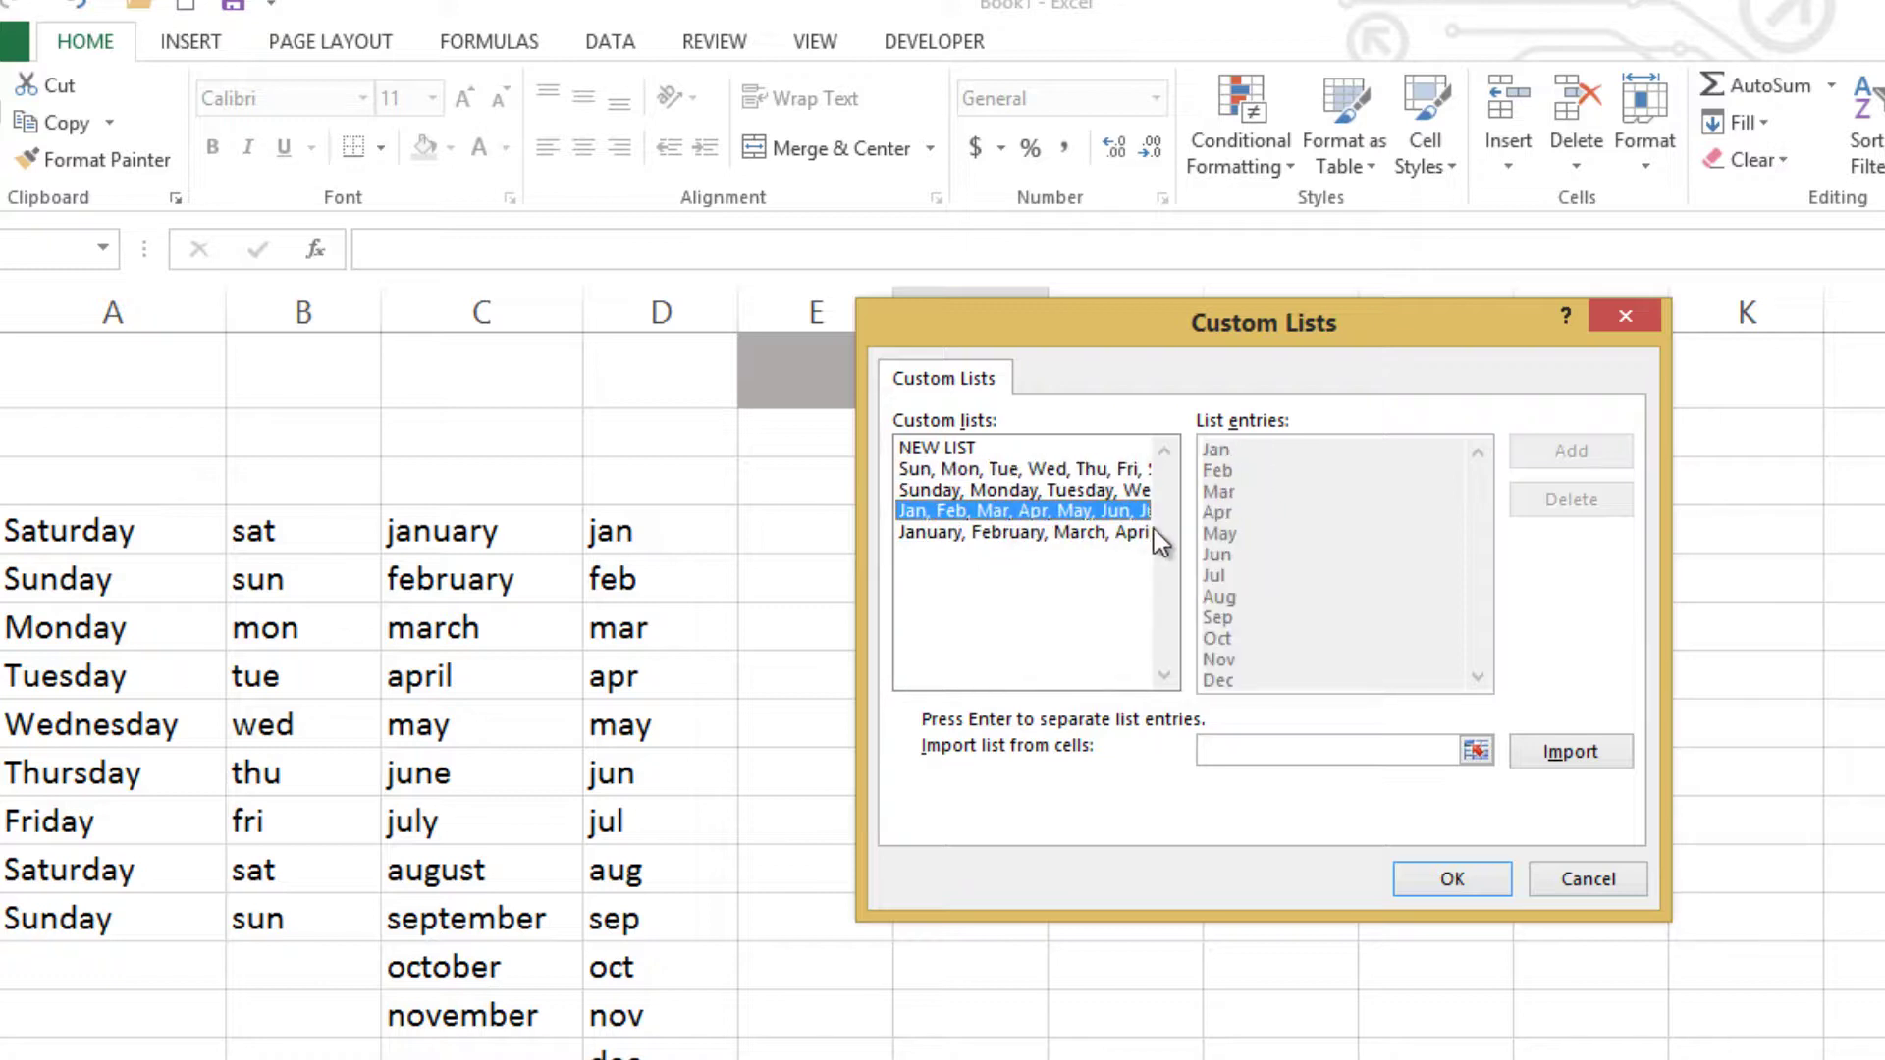
pyautogui.click(1080, 533)
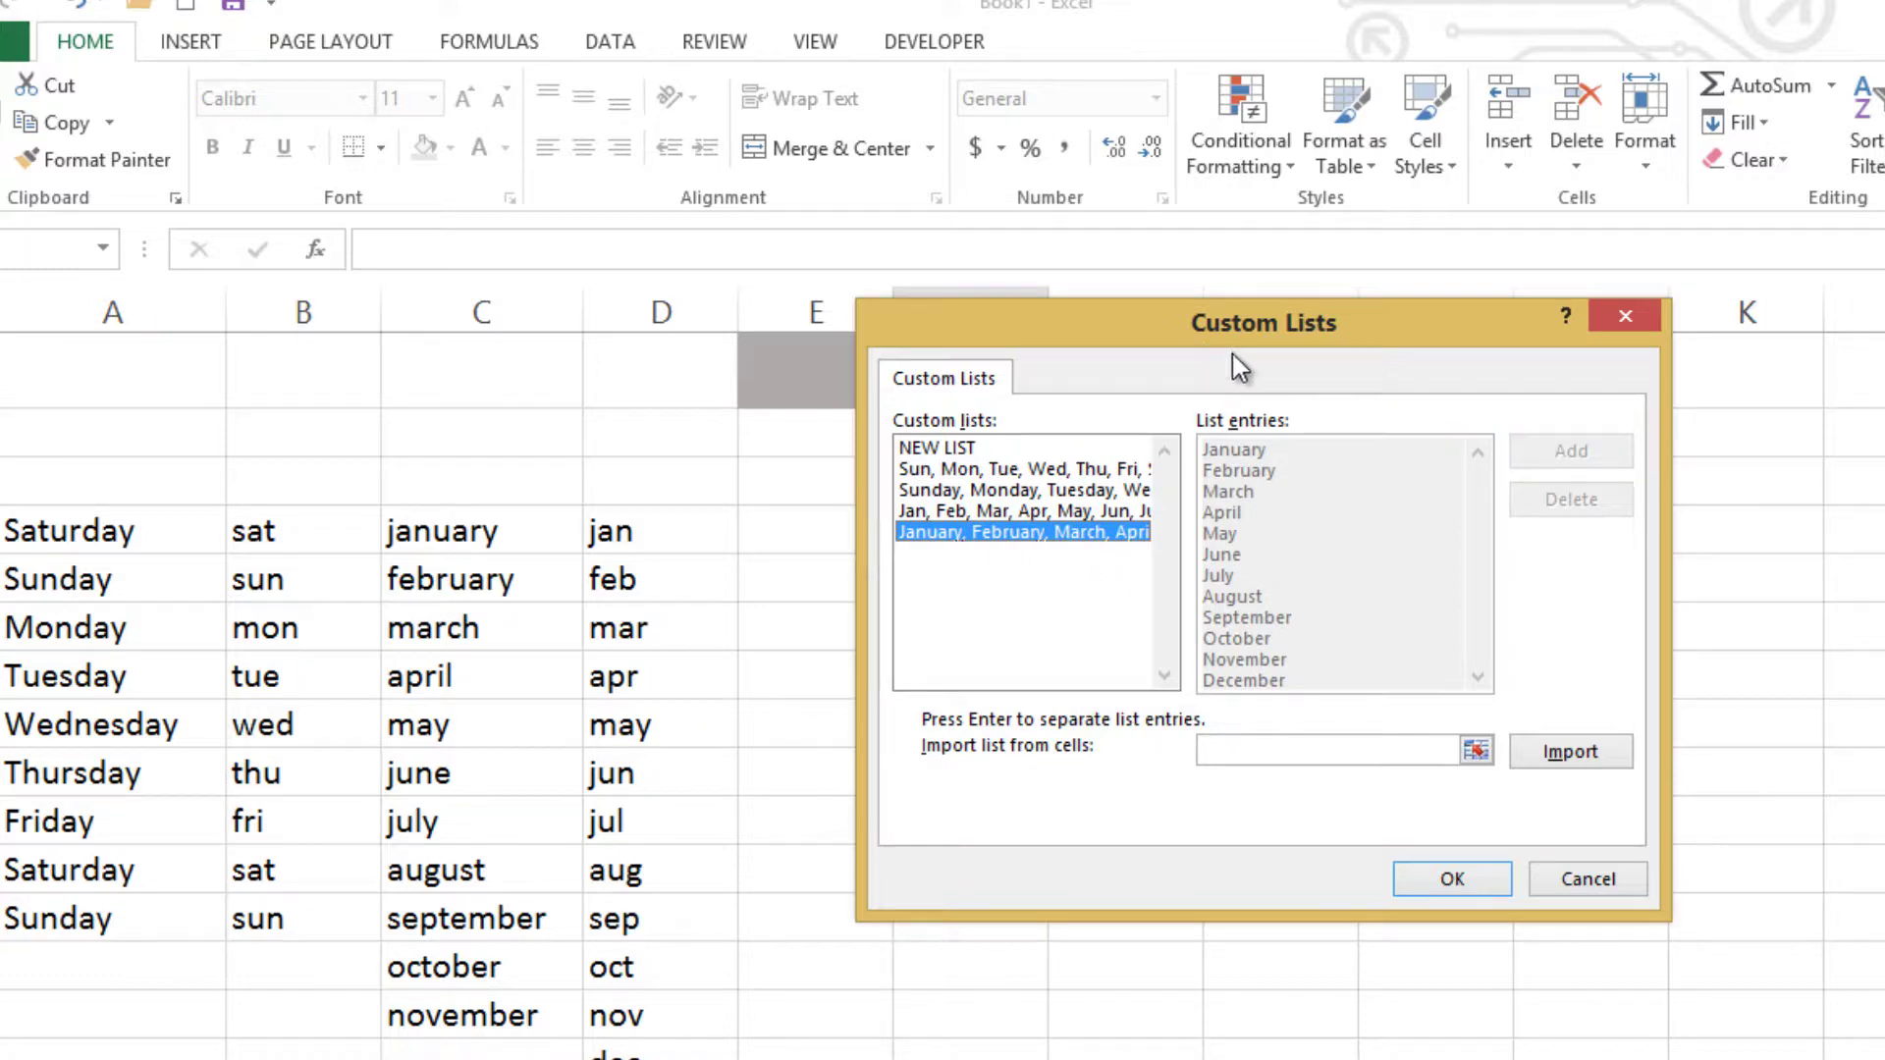
pyautogui.moveTo(1233, 324); pyautogui.dragTo(1549, 339)
pyautogui.moveTo(1375, 338); pyautogui.dragTo(1272, 315)
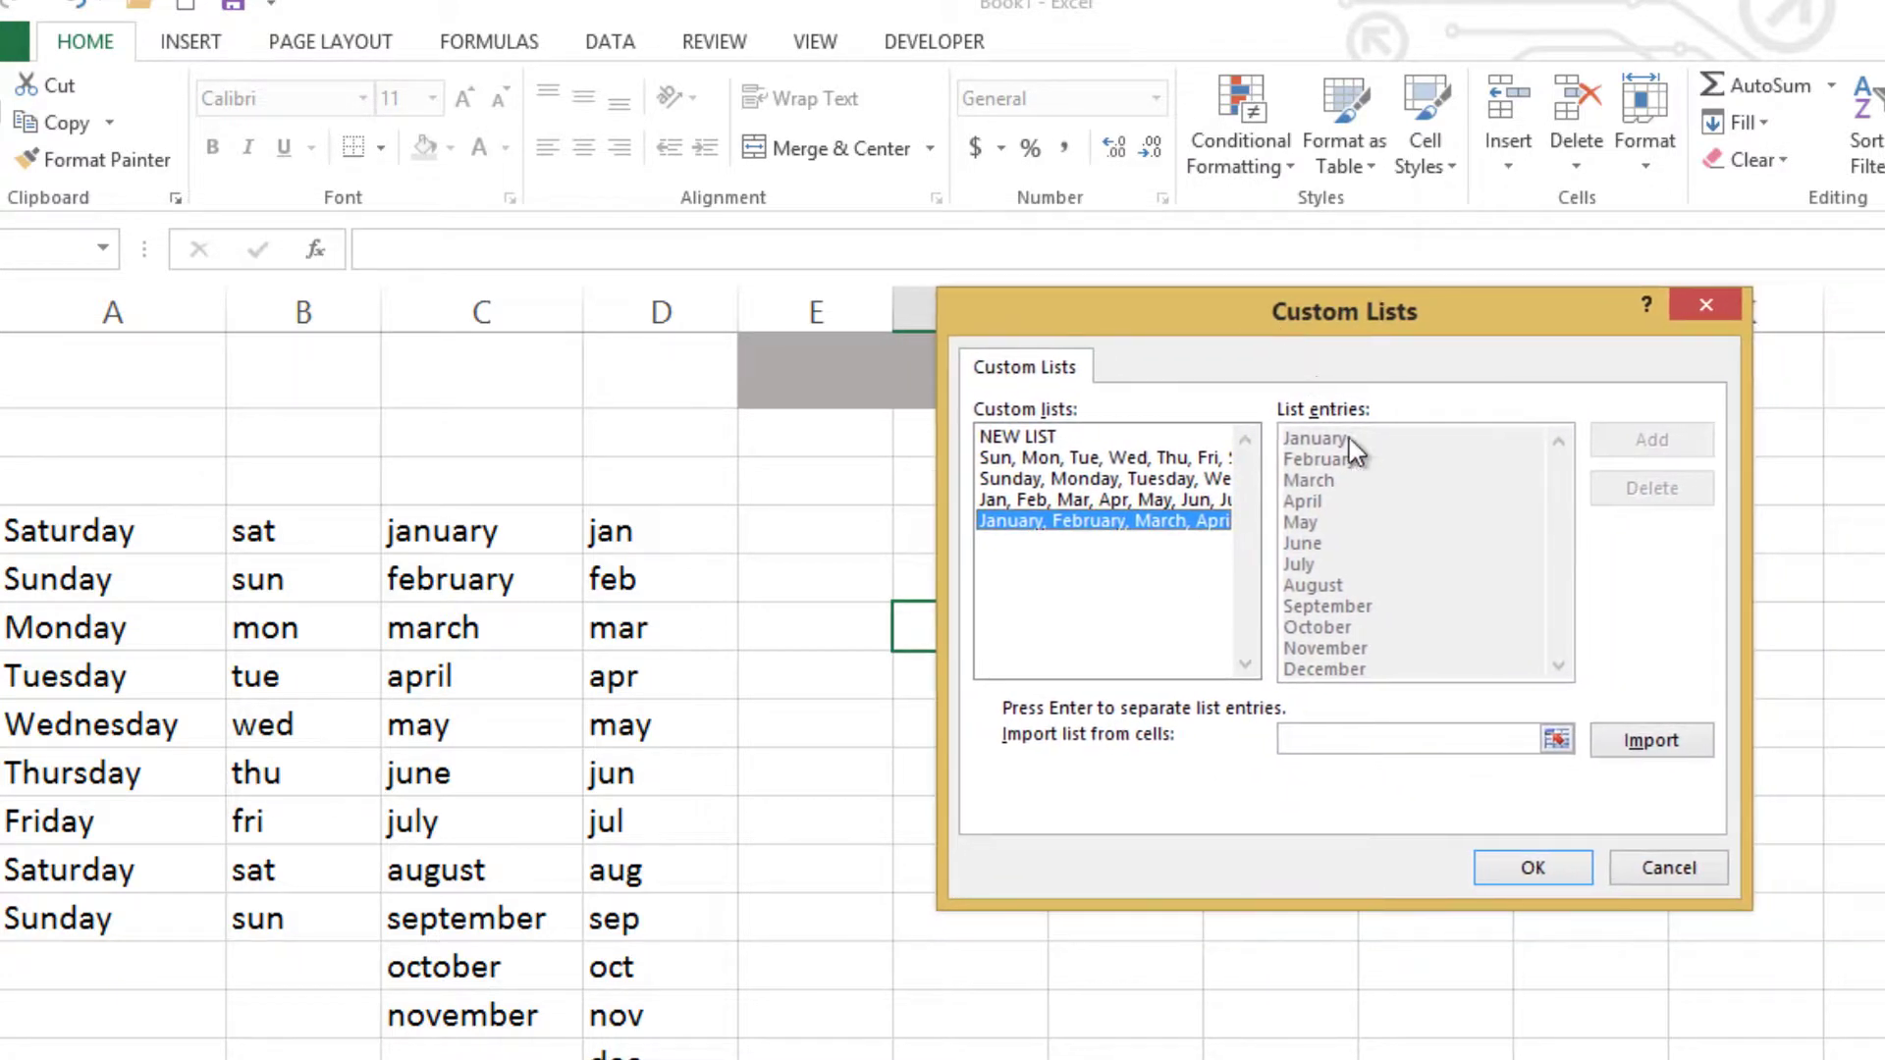
pyautogui.click(1040, 438)
pyautogui.click(1368, 491)
pyautogui.write('DHAKA, BARISAL, KHULNA, SYL')
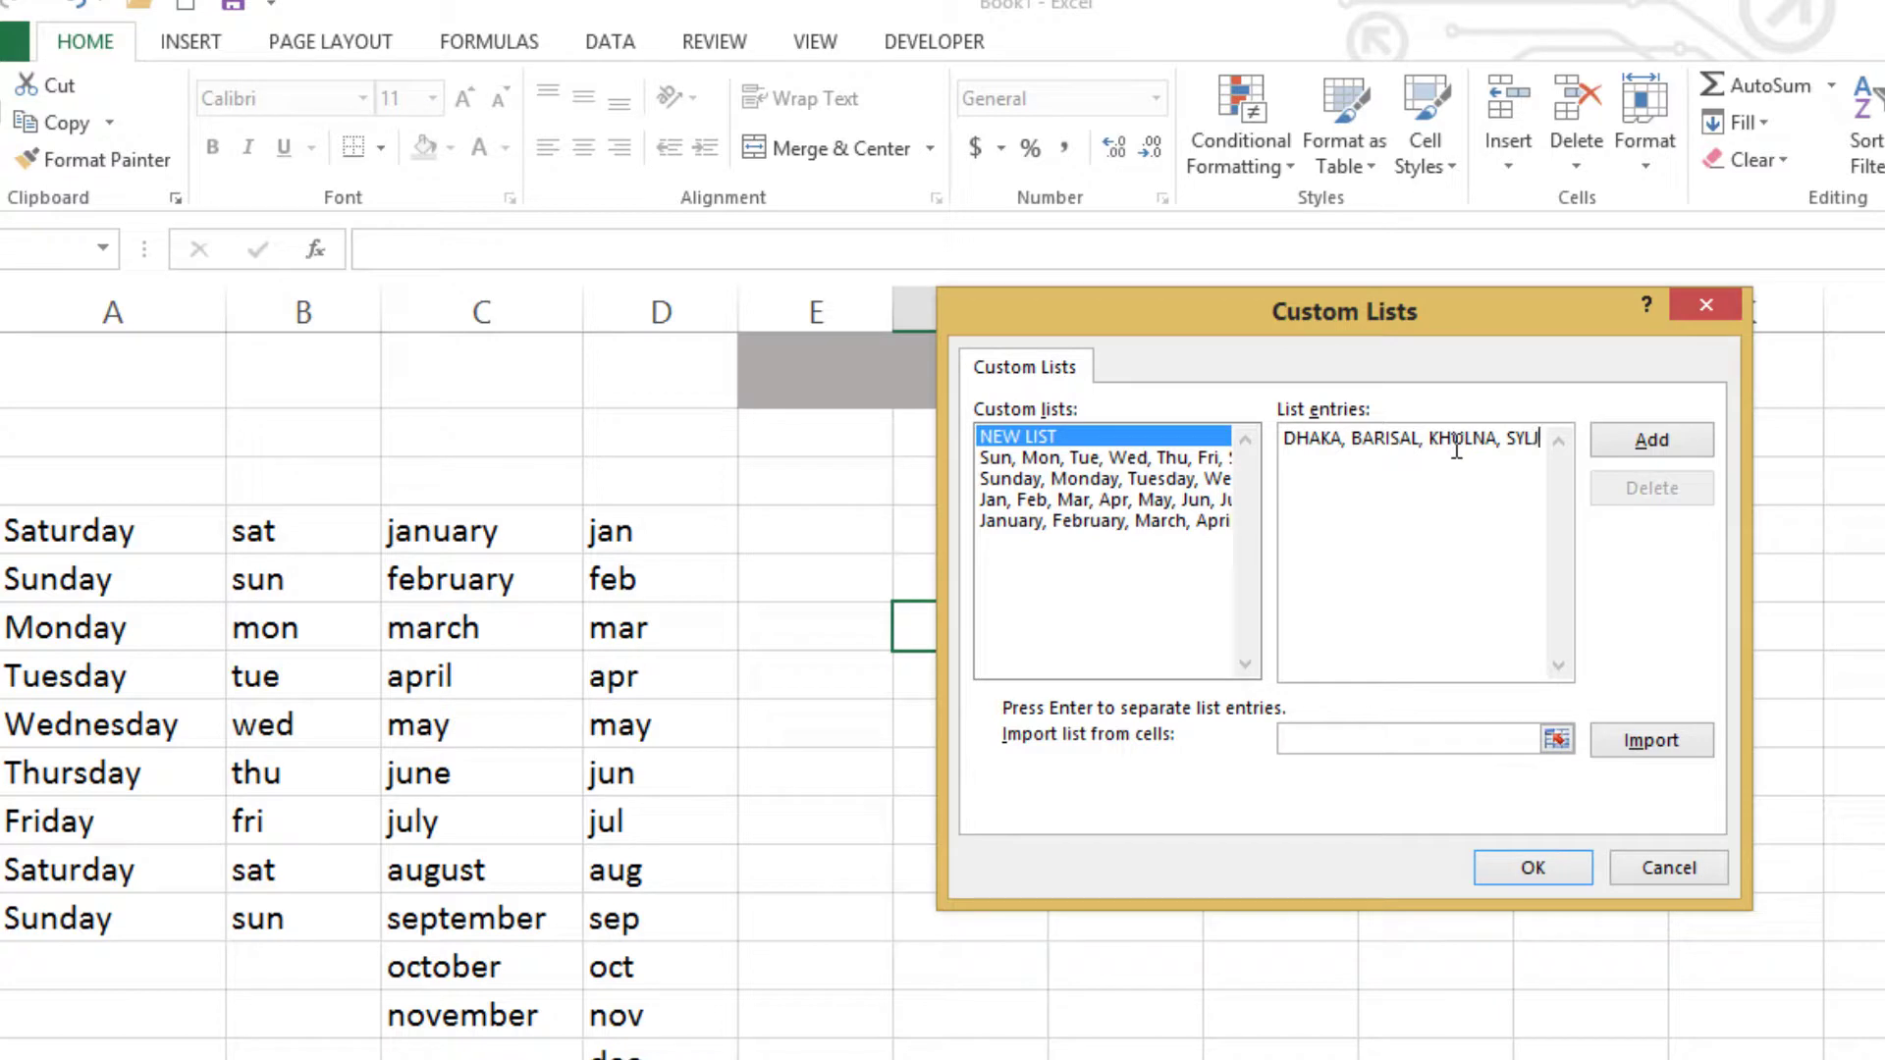
# - Add the DHAKA, BARISAL, KHULNA, SYLHET list and close both dialogs with OK
pyautogui.write('HET')
pyautogui.click(1676, 450)
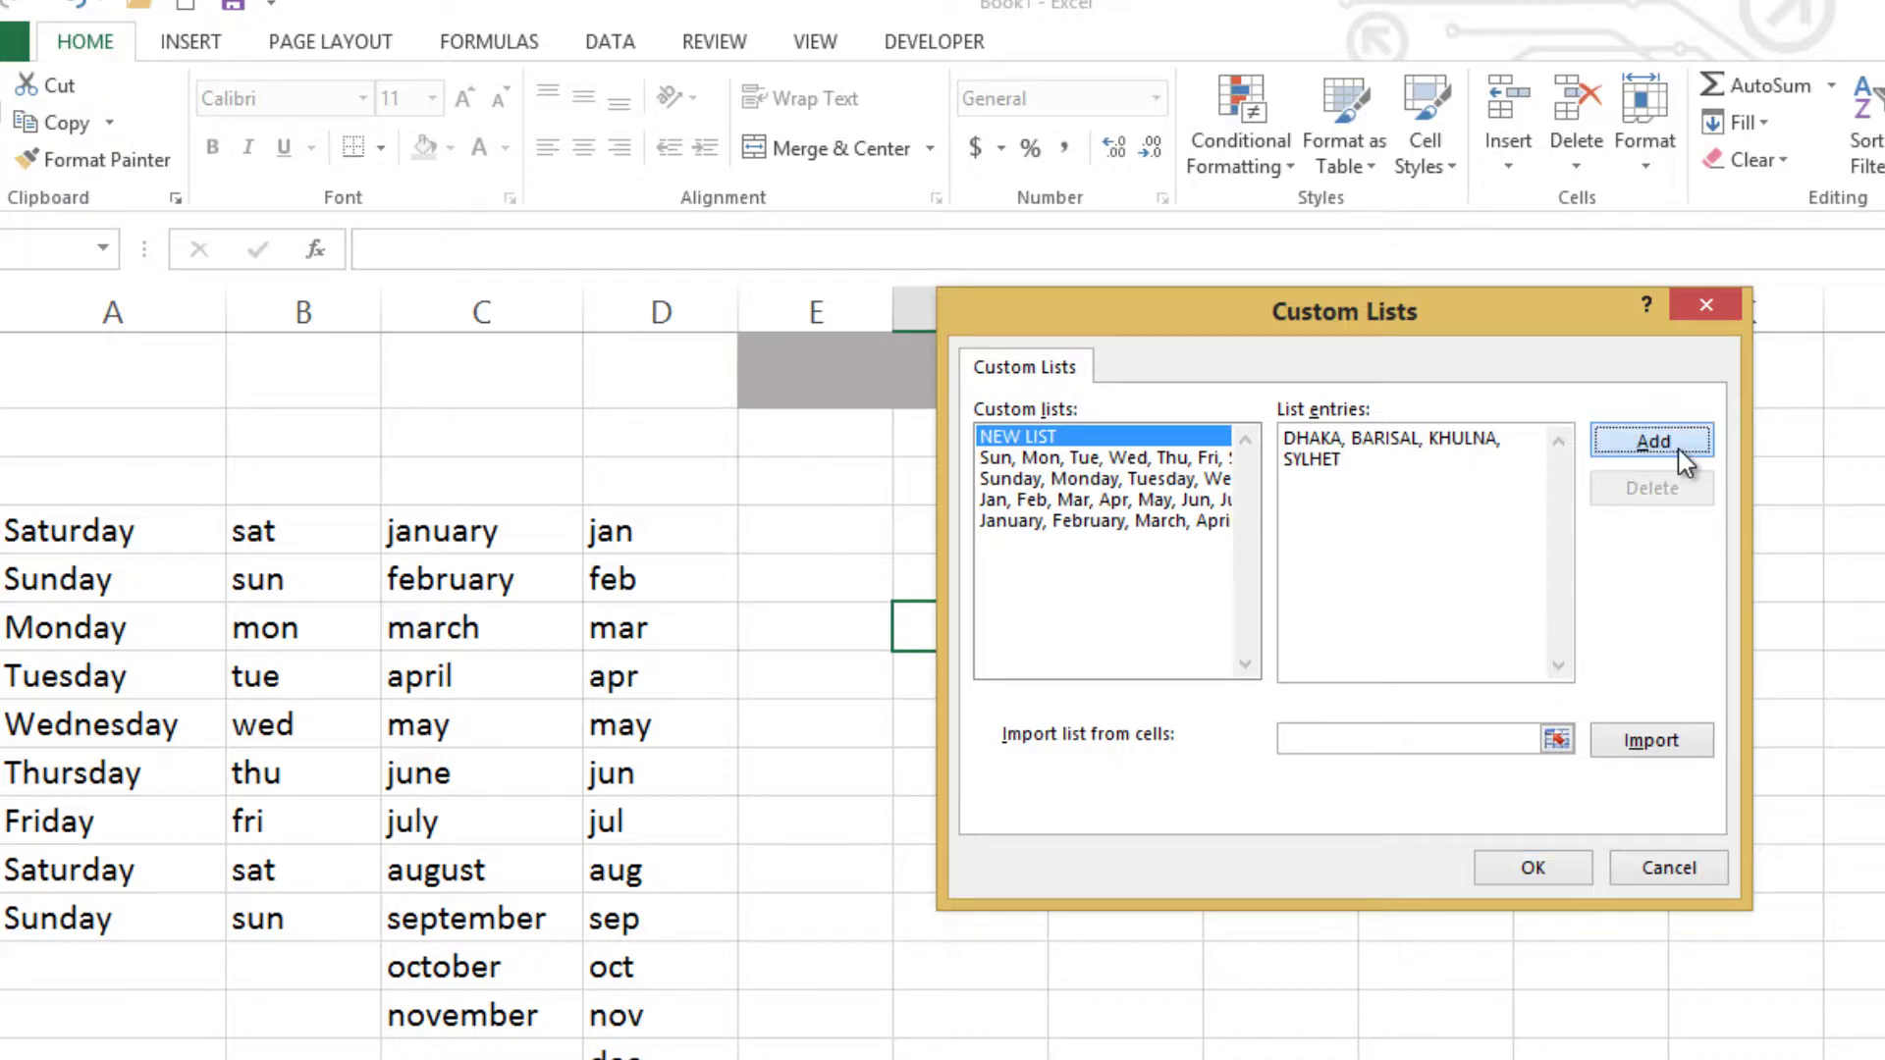
pyautogui.click(1529, 877)
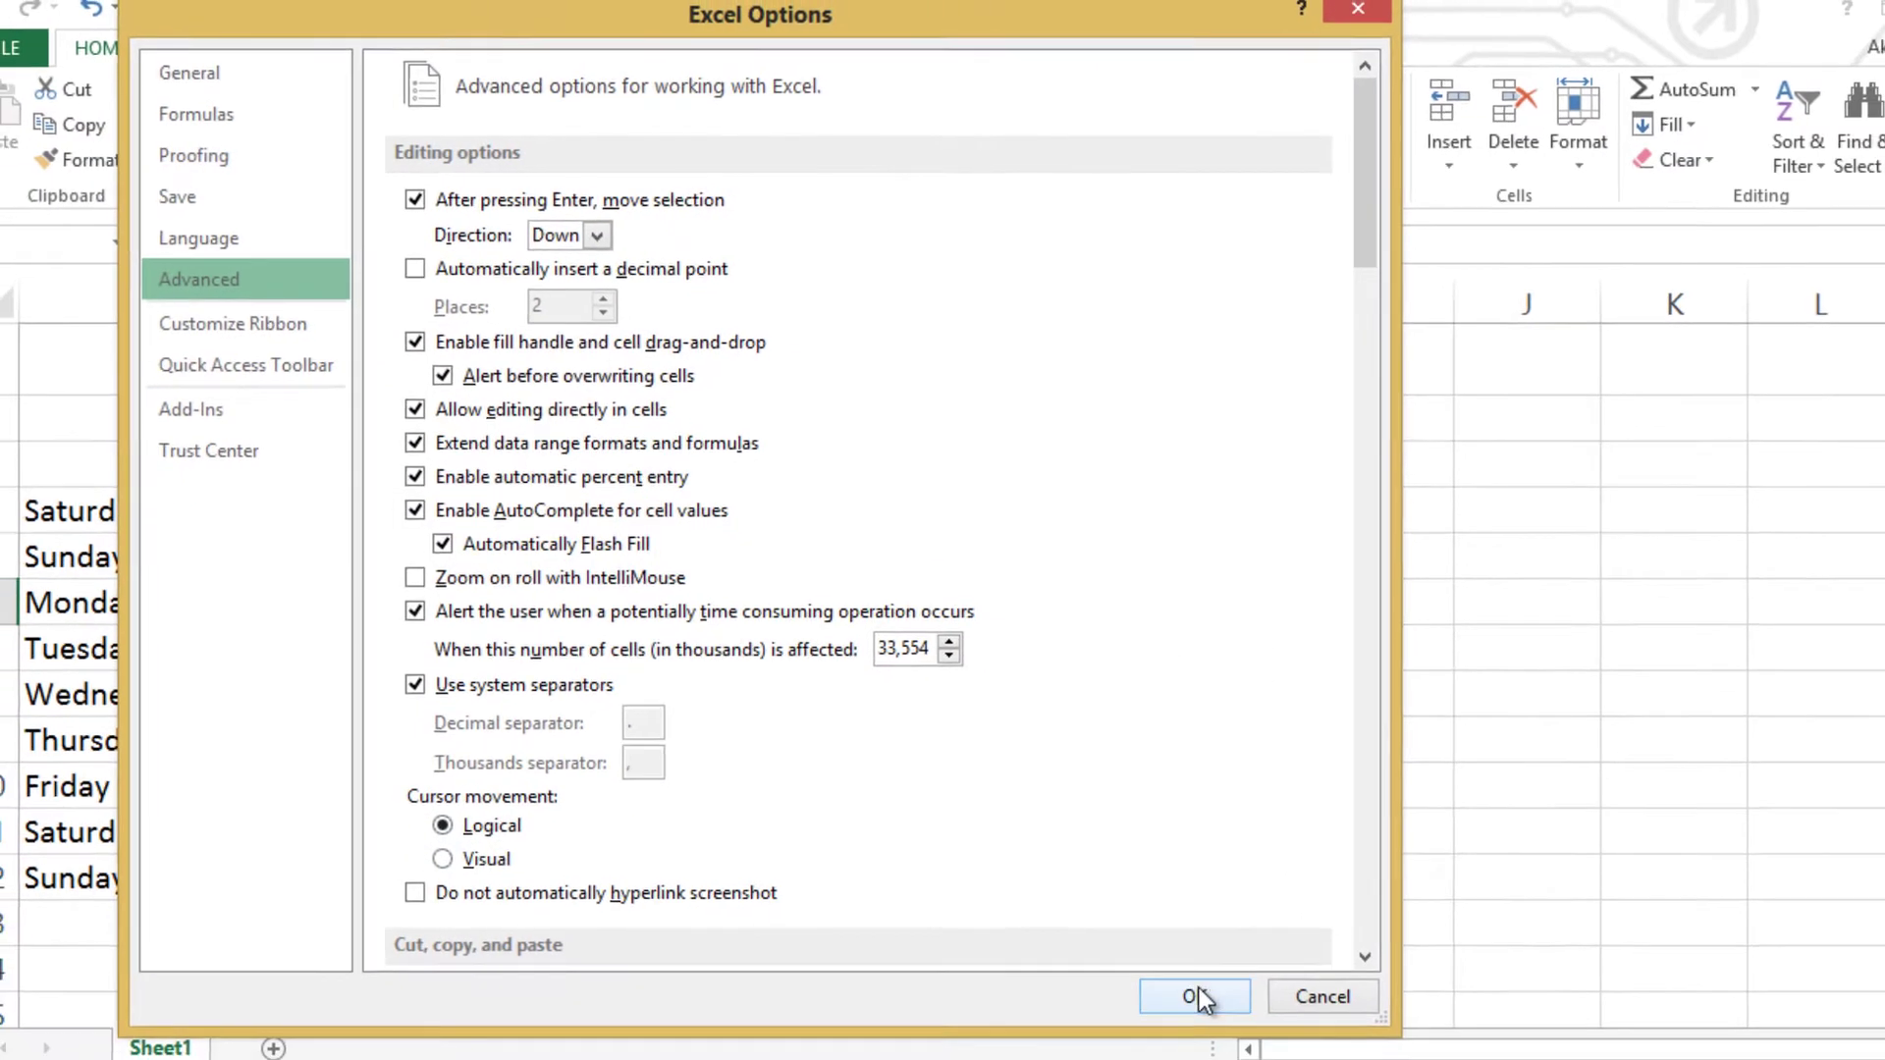
pyautogui.click(1199, 988)
# - Type DHAKA in F4 and AutoFill the city list down to F14
pyautogui.click(904, 482)
pyautogui.write('D')
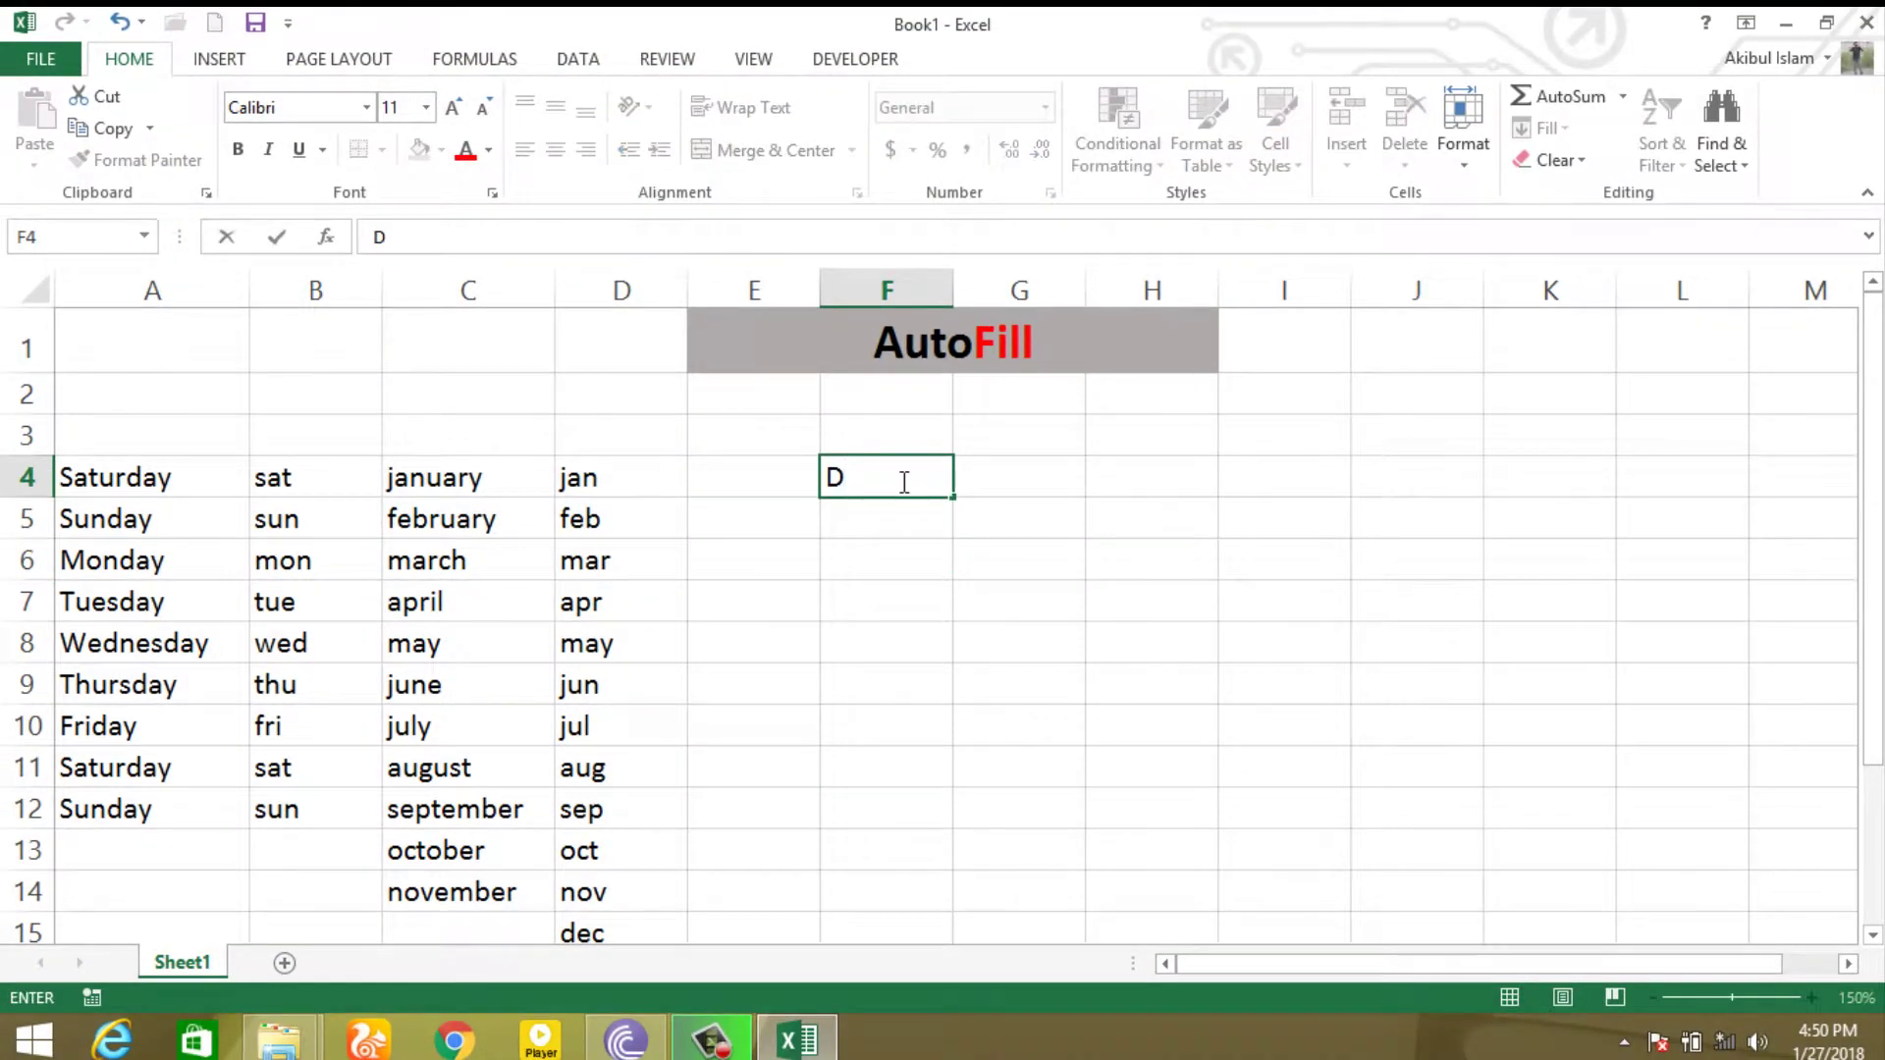
pyautogui.write('HAKA')
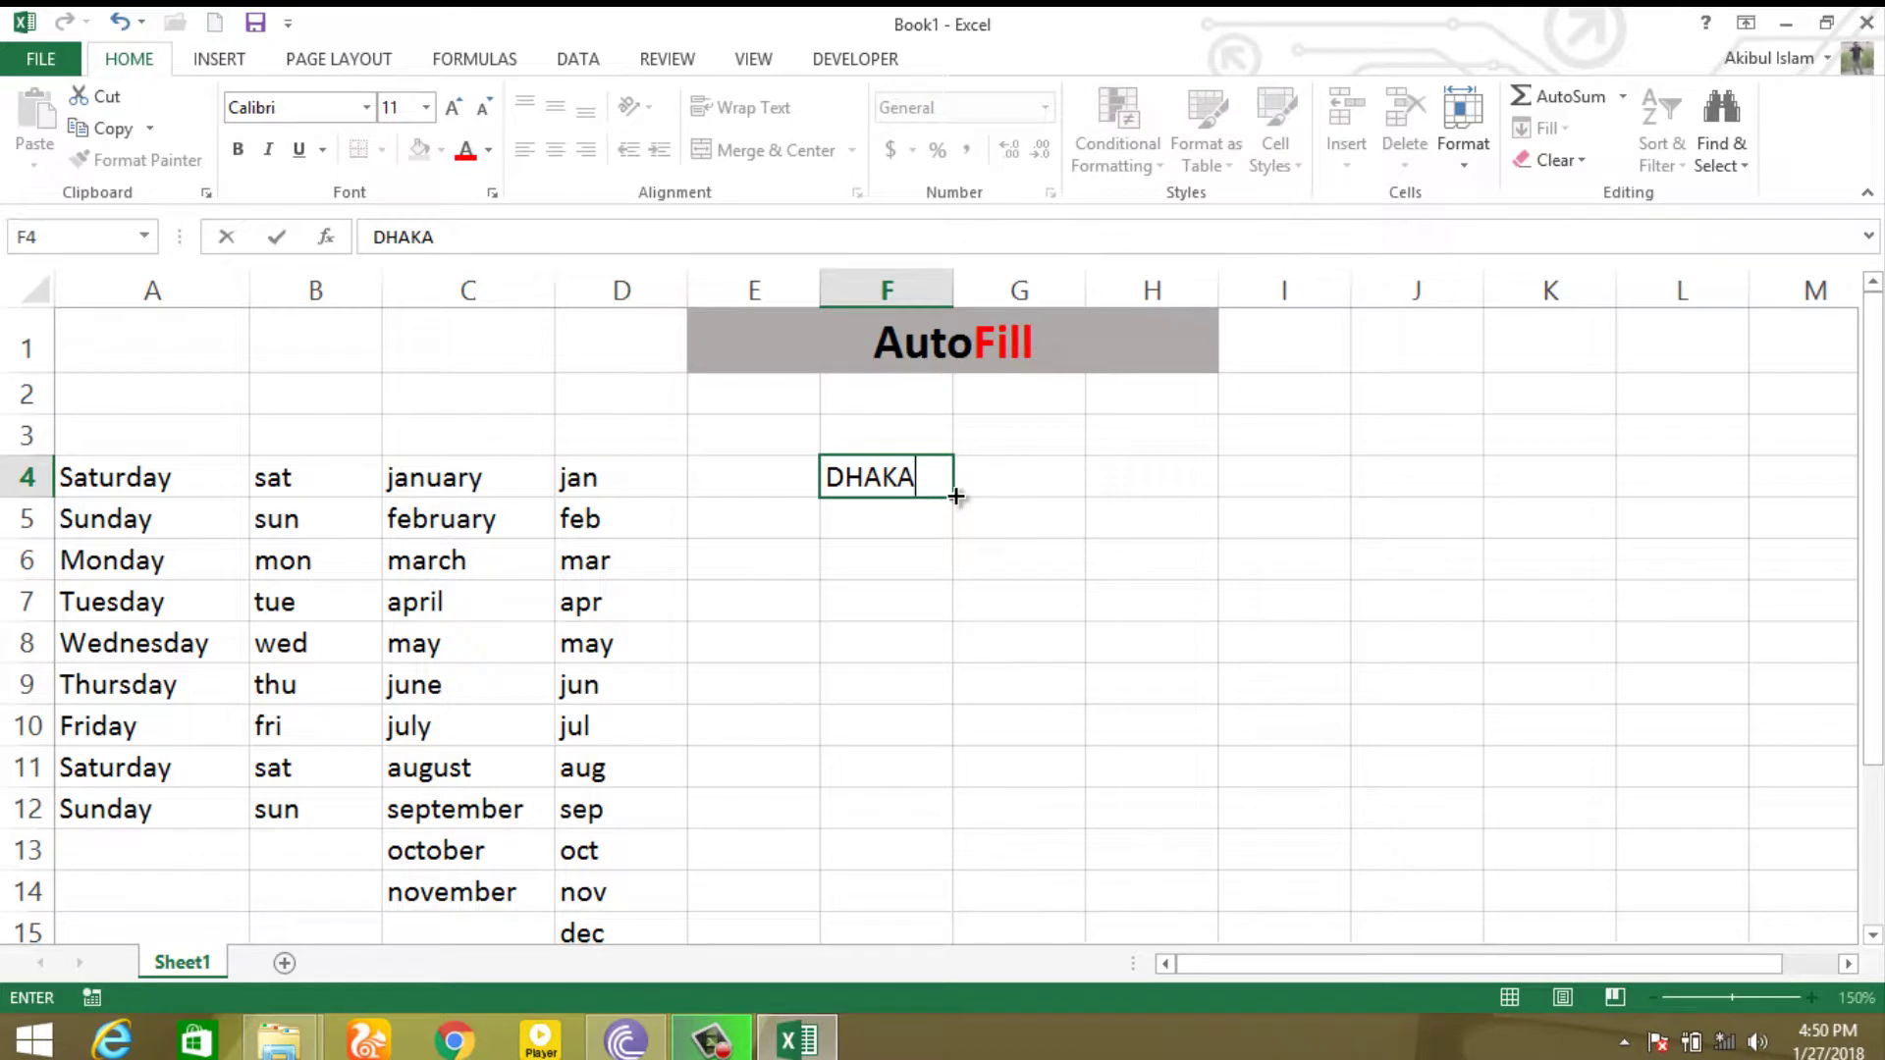
pyautogui.moveTo(956, 499); pyautogui.dragTo(987, 888)
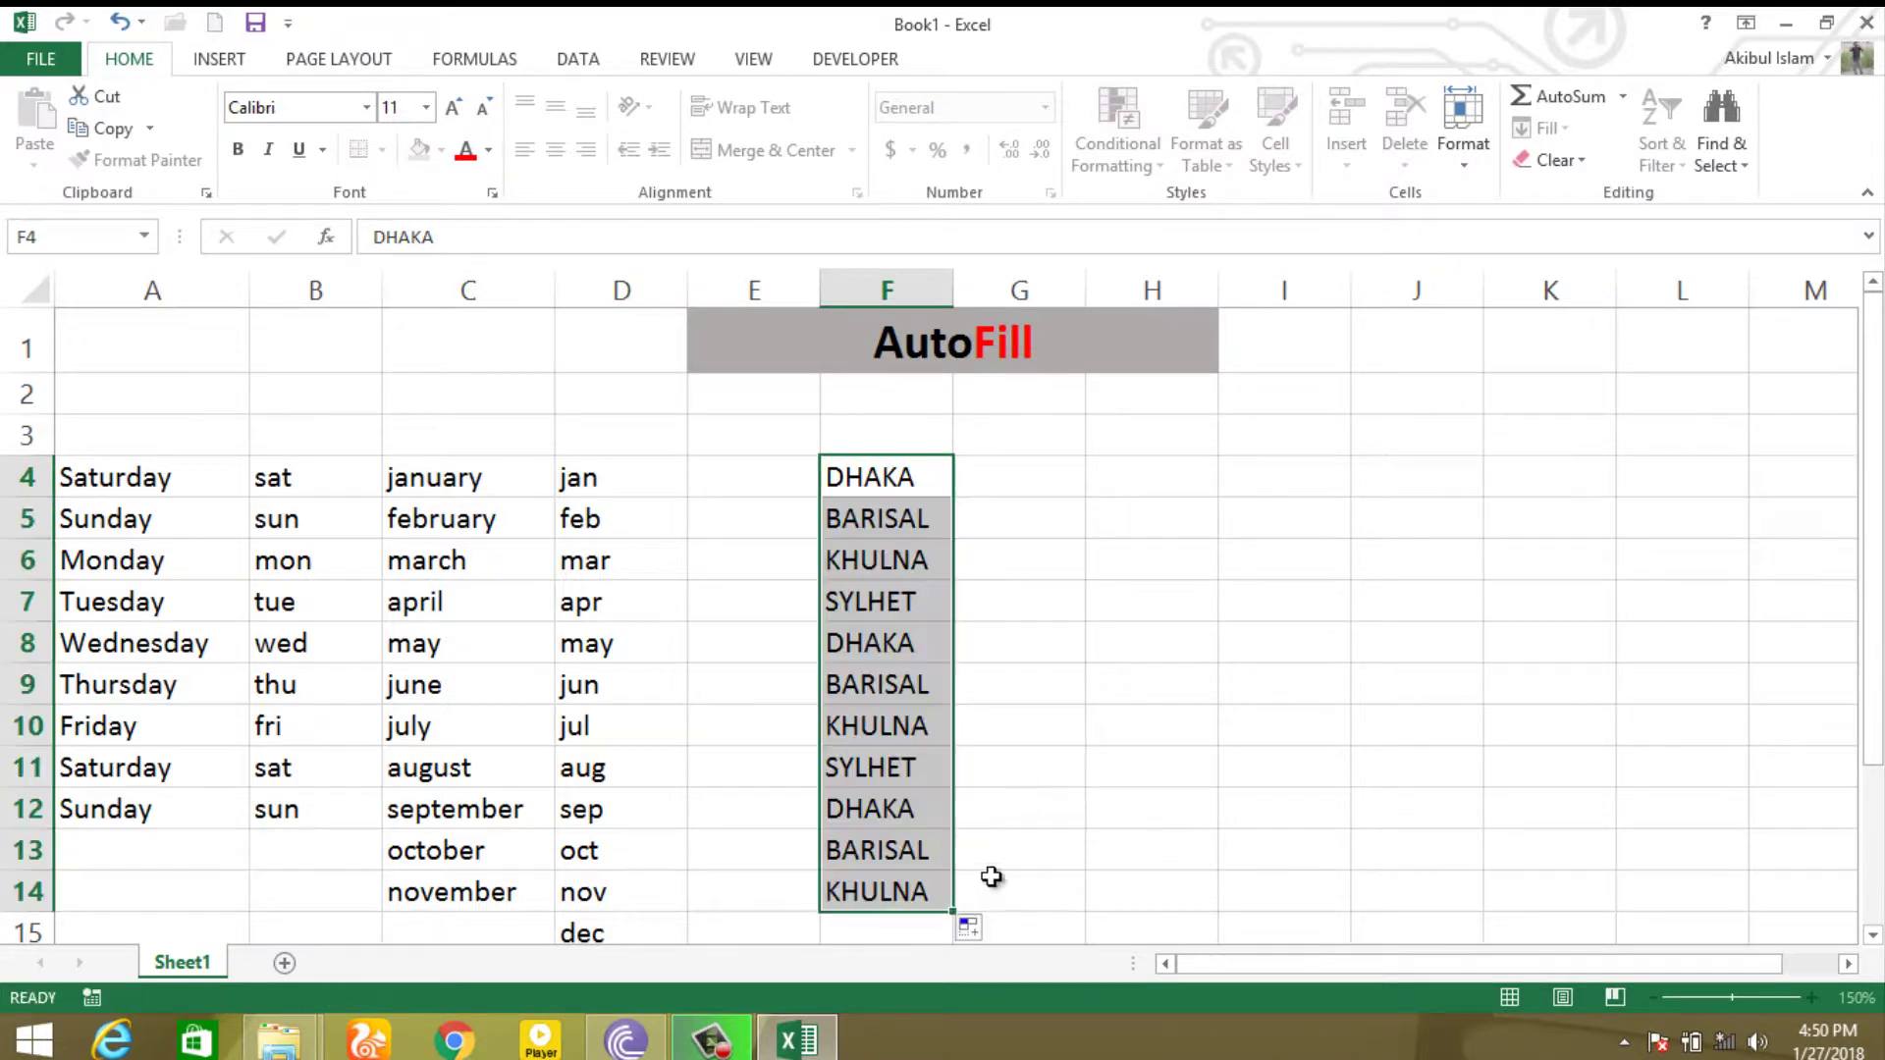
pyautogui.click(1016, 593)
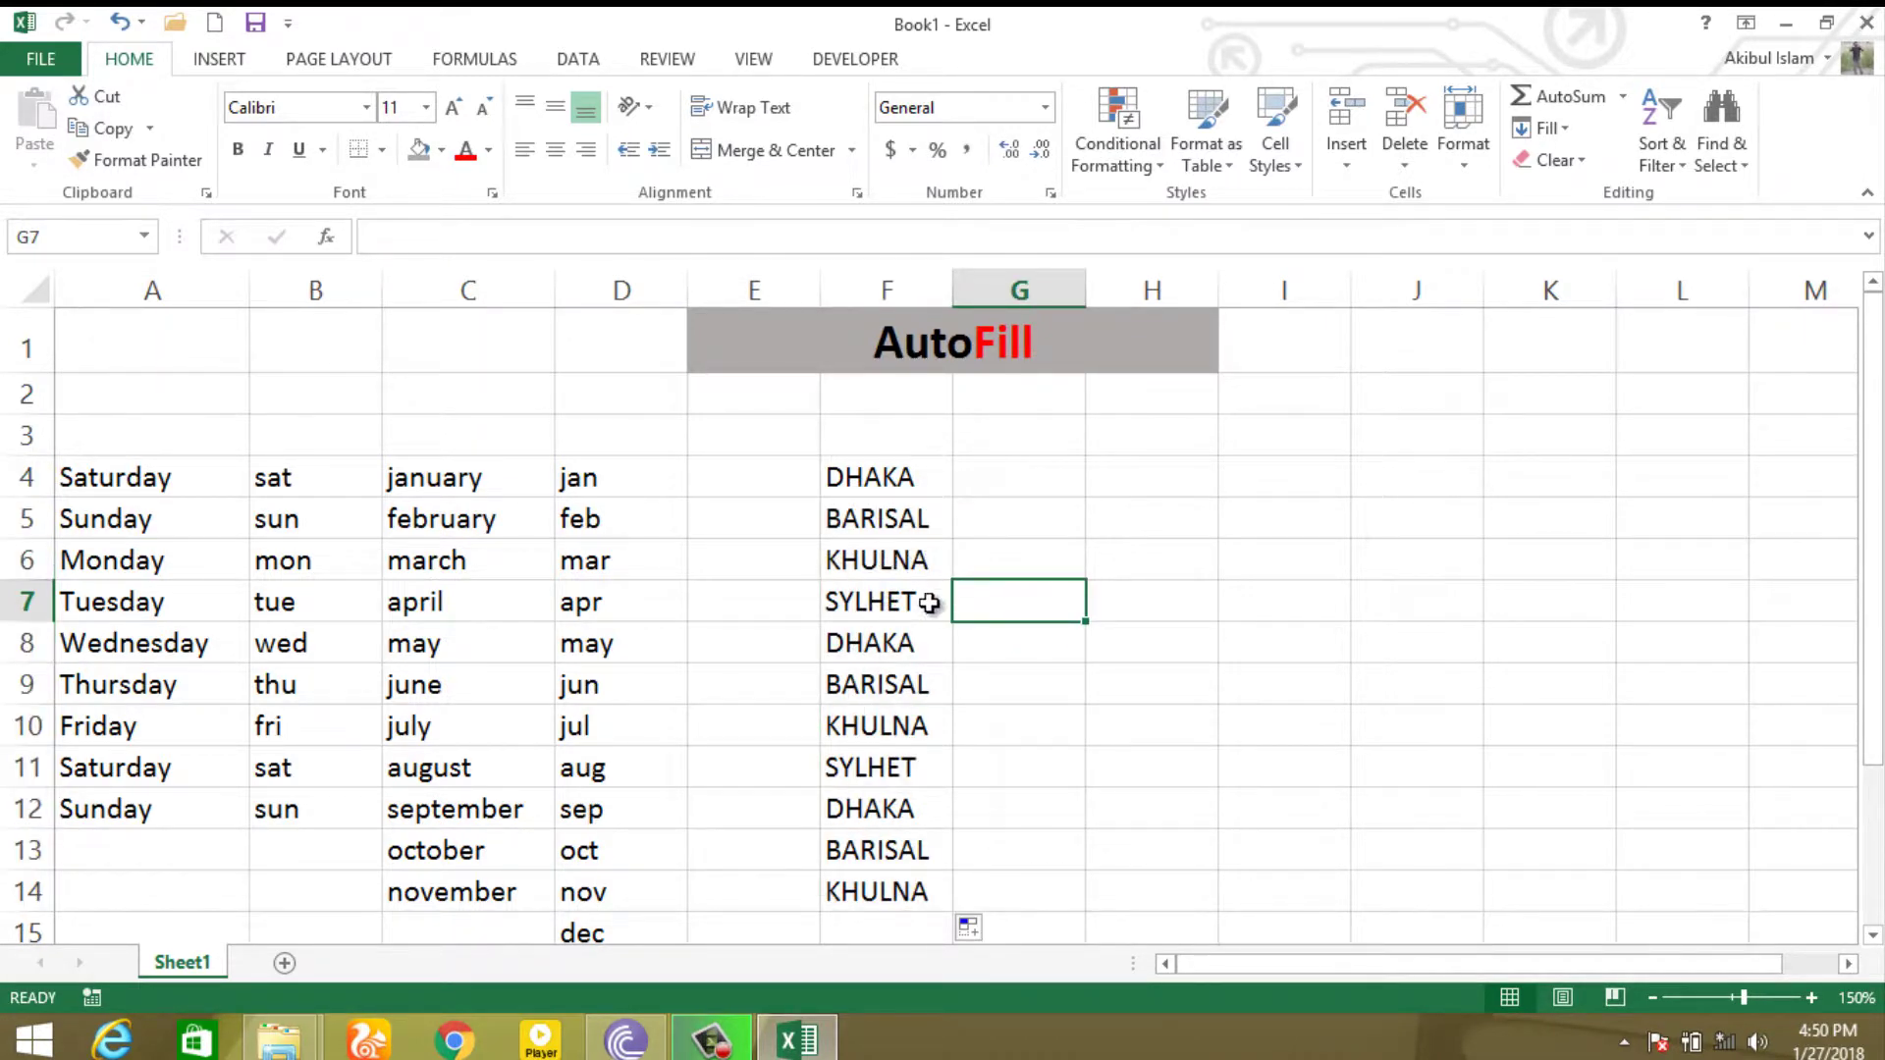
# - Enter the letters A, B, C and D down H4:H7, then go to the File page
pyautogui.click(1075, 486)
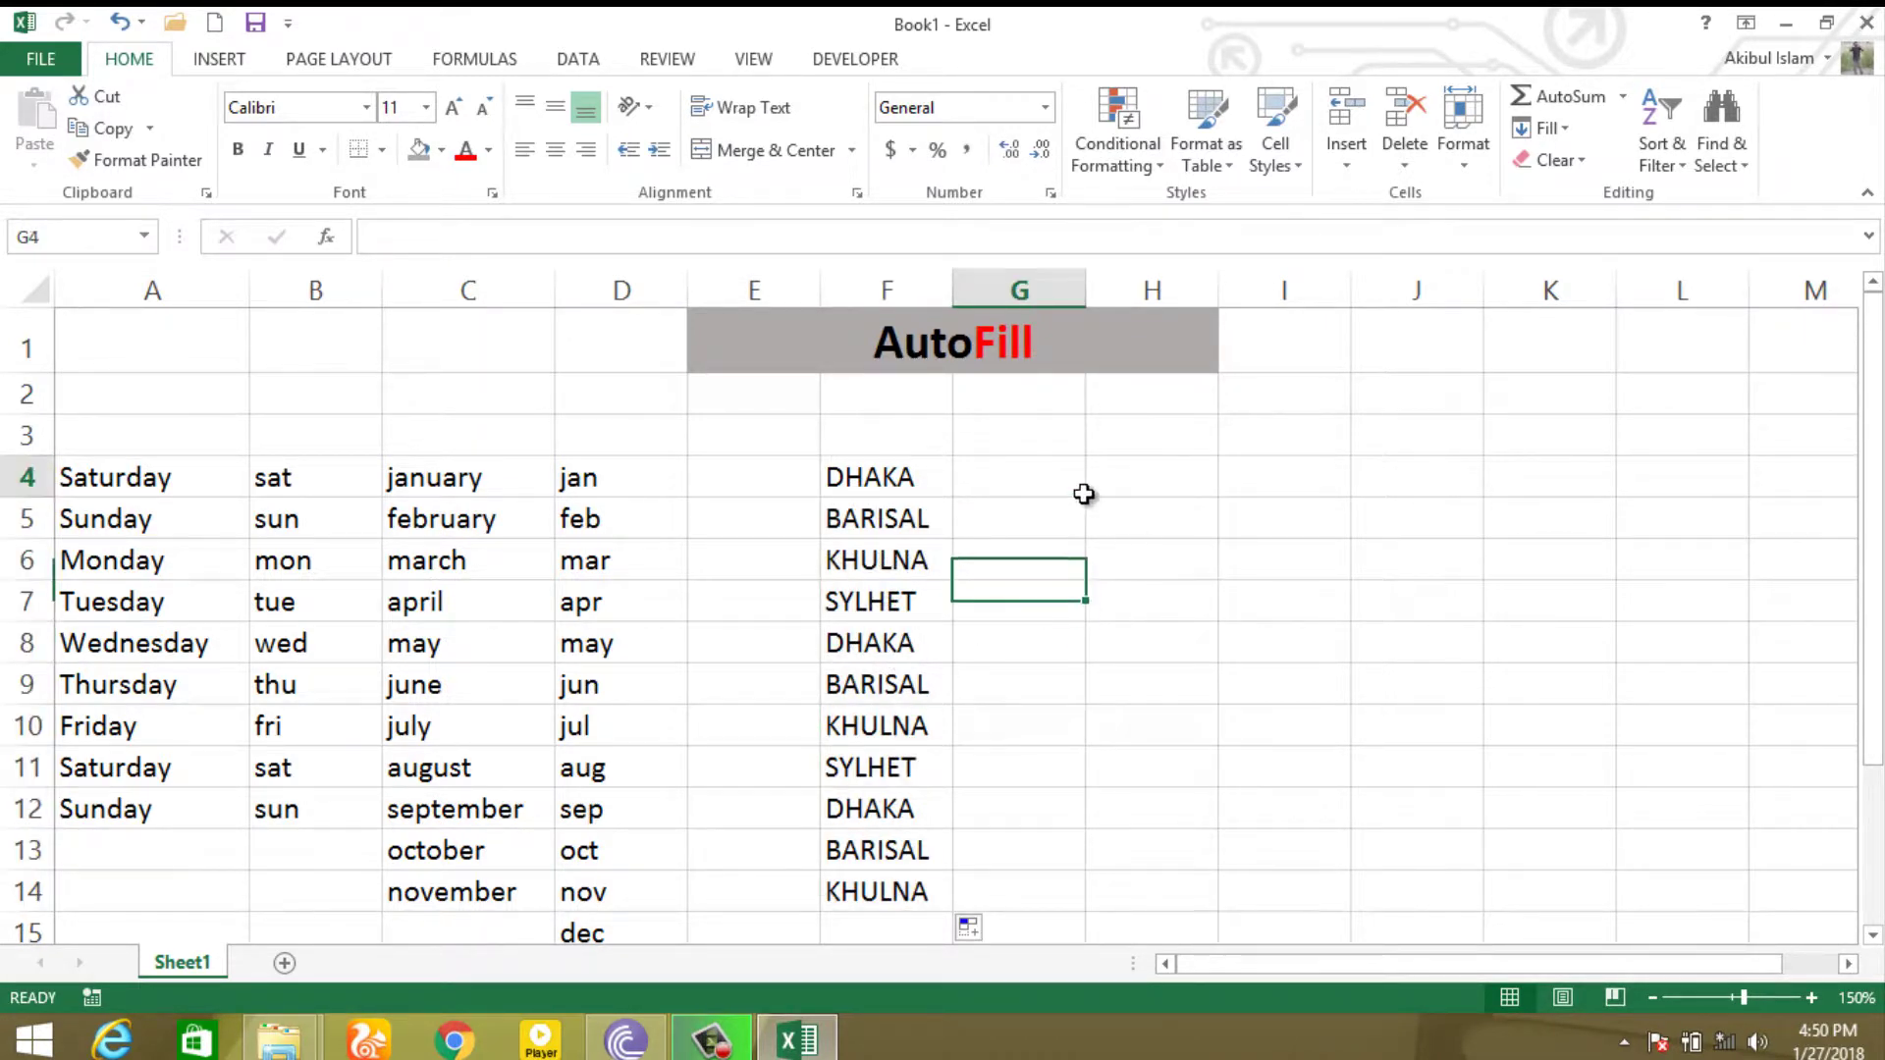
pyautogui.click(1123, 486)
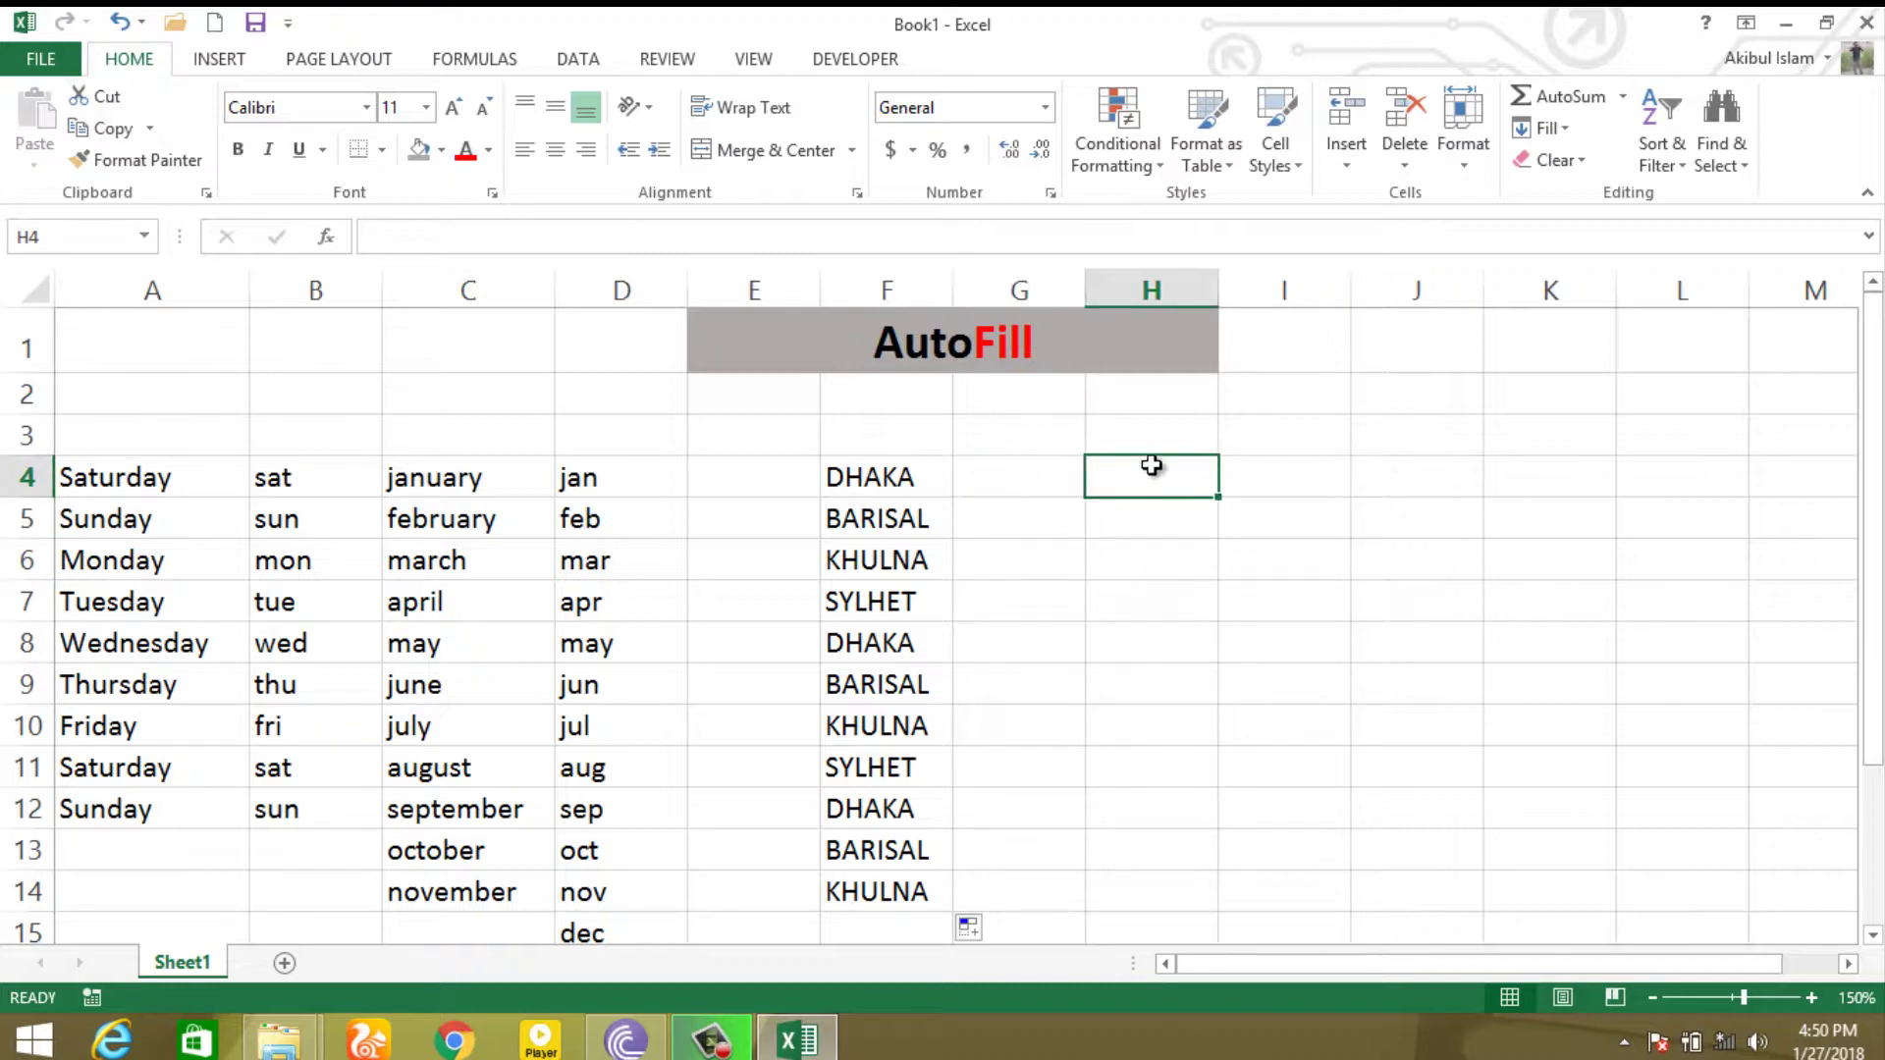
pyautogui.write('A')
pyautogui.click(1165, 527)
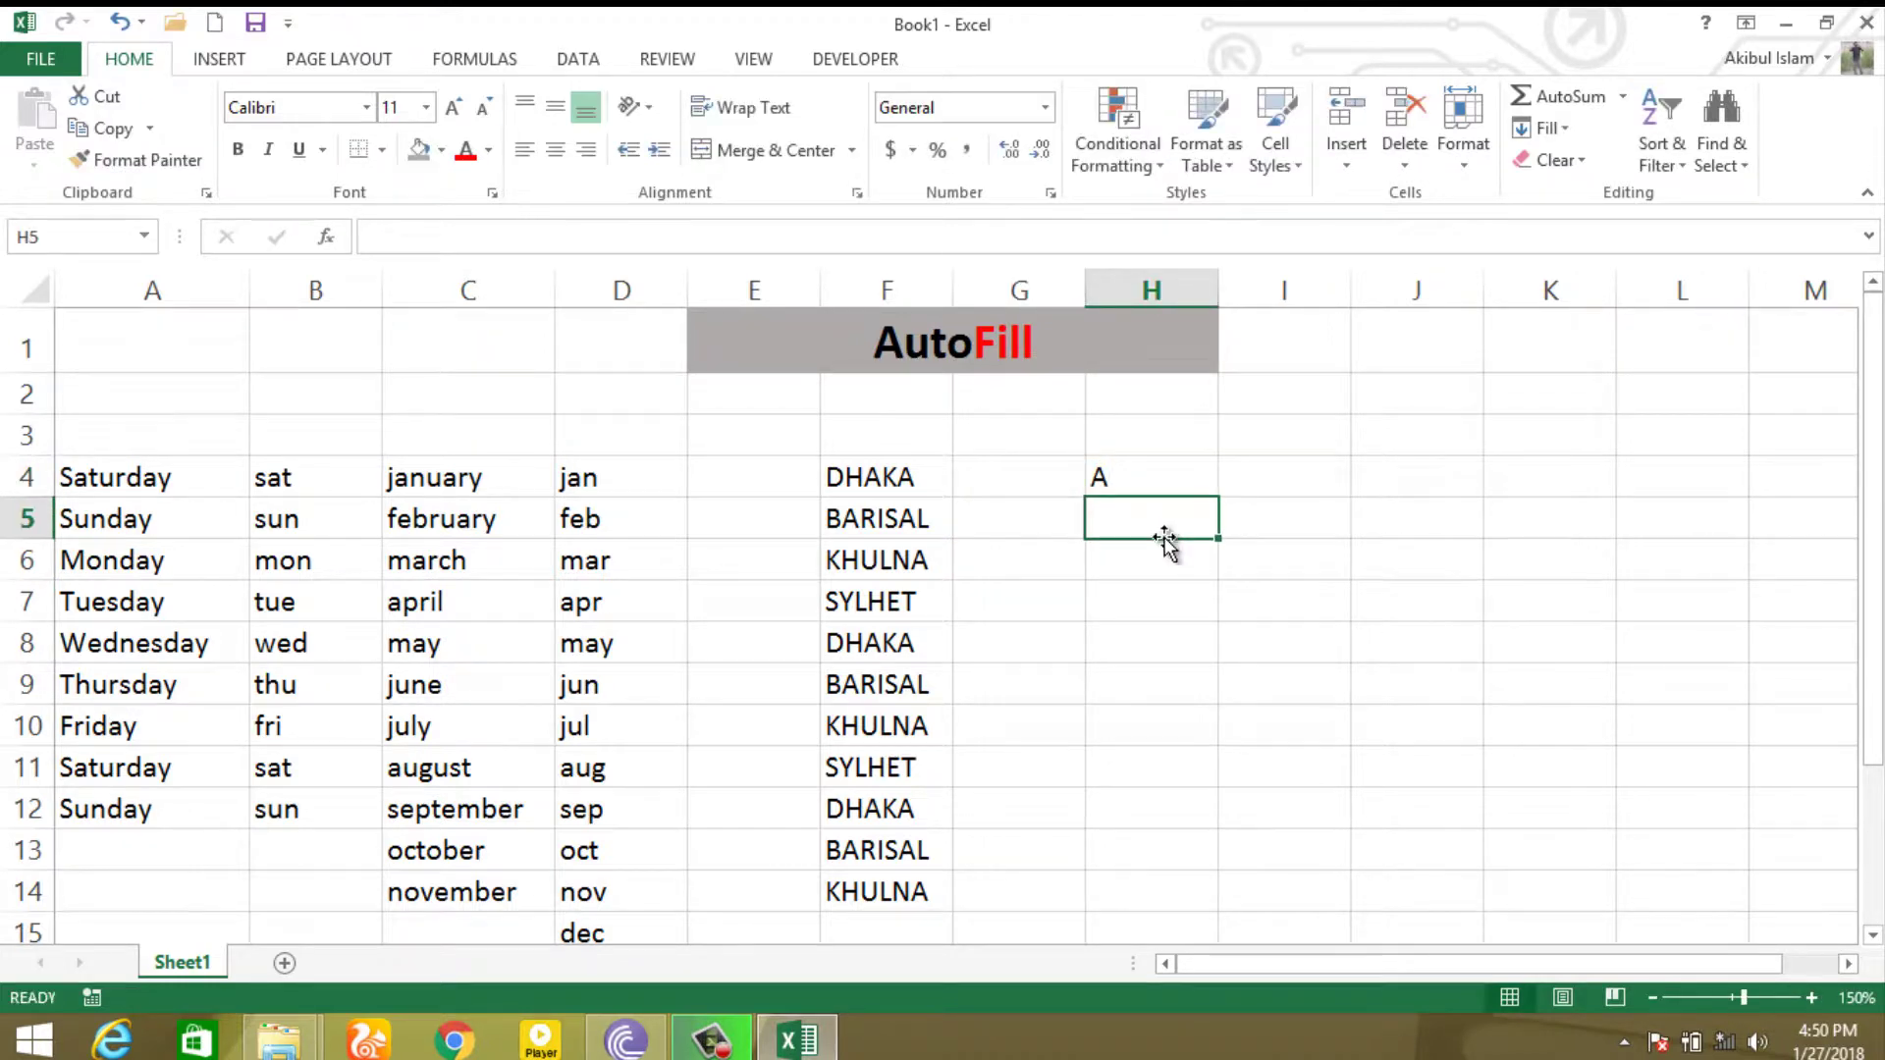
pyautogui.write('B')
pyautogui.click(1162, 564)
pyautogui.write('C')
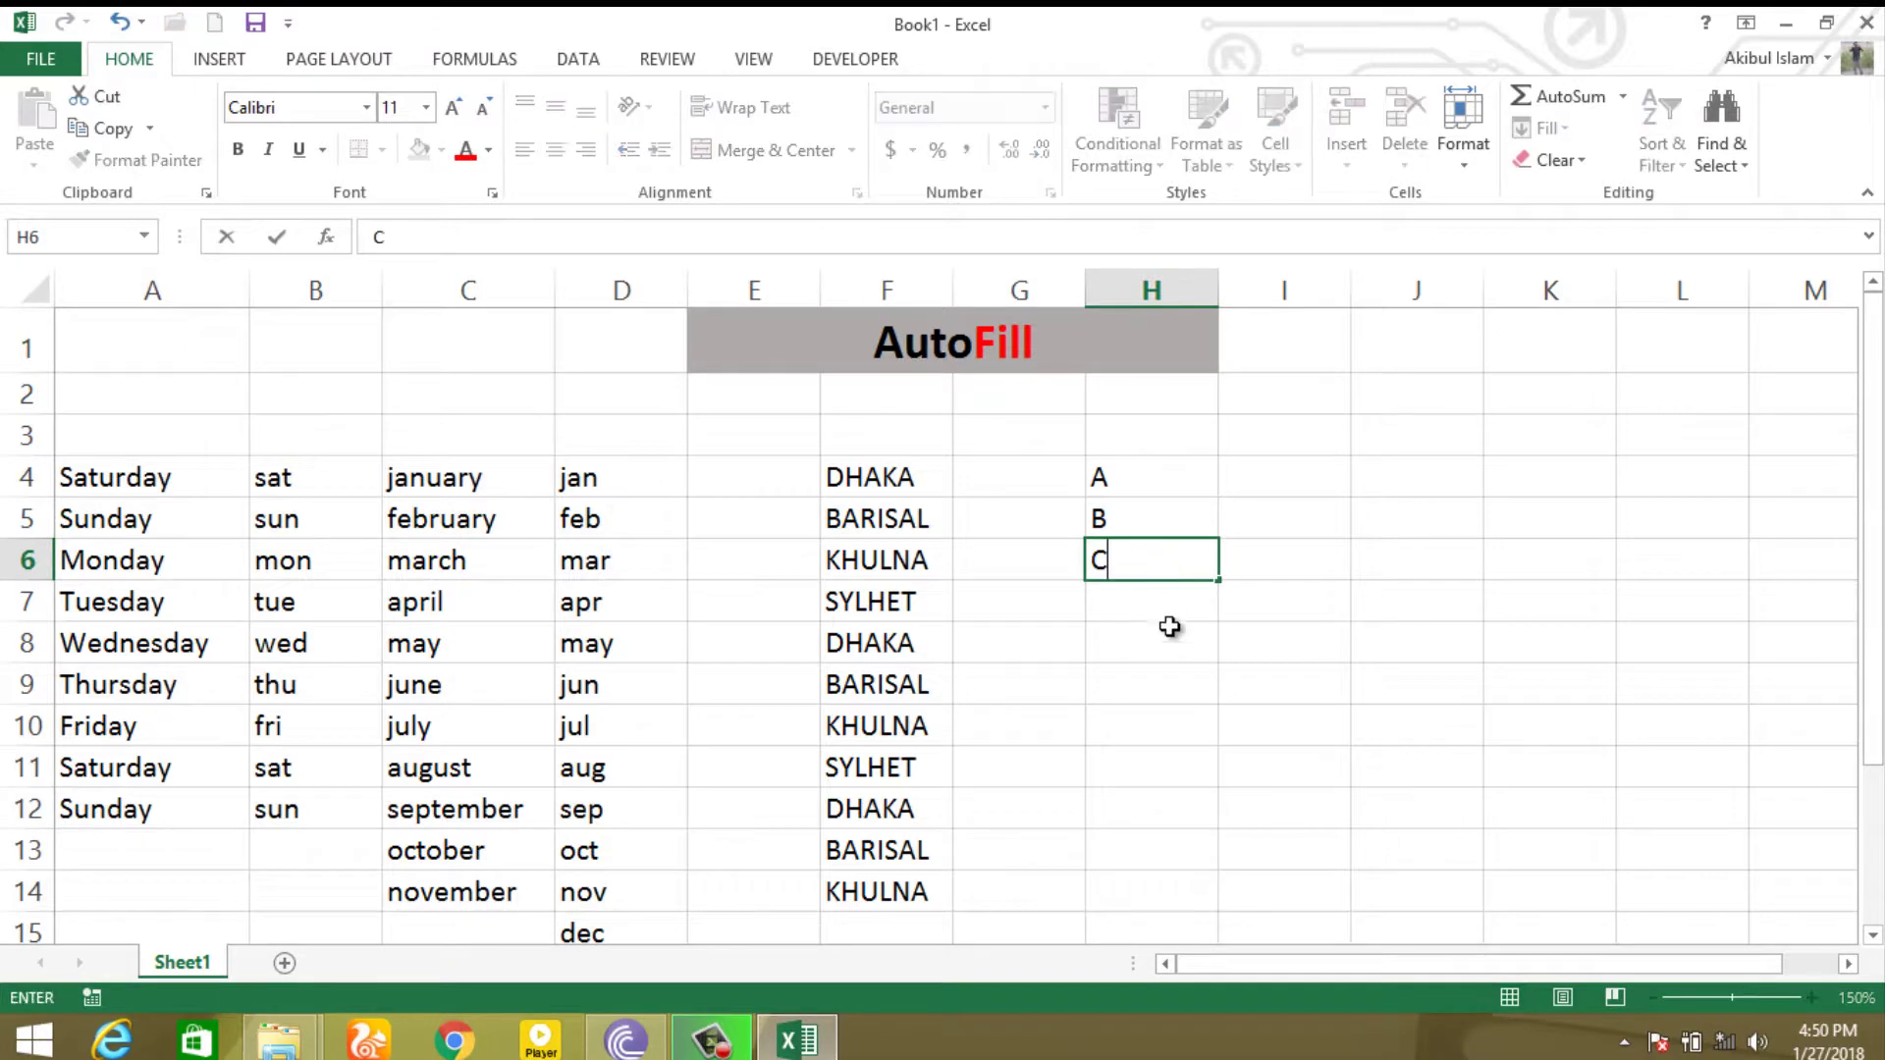
pyautogui.click(1165, 614)
pyautogui.write('D')
pyautogui.click(1182, 722)
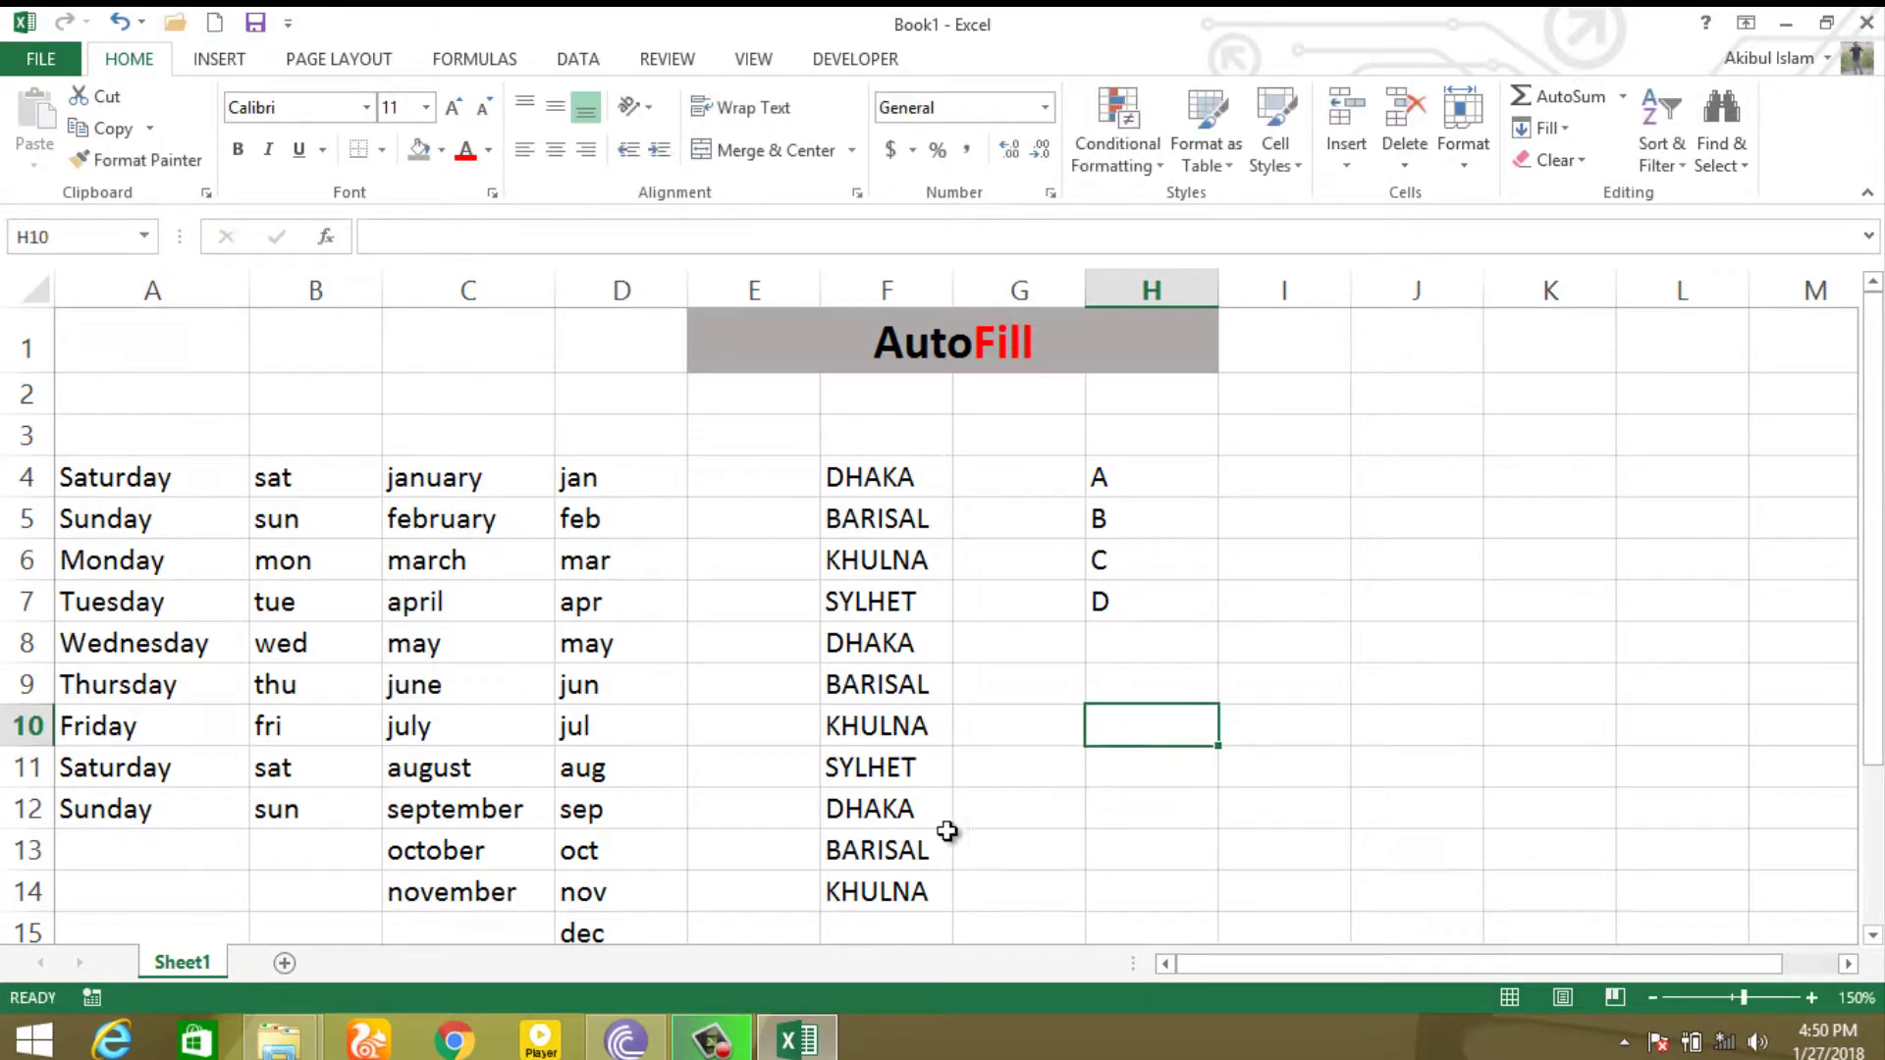
pyautogui.click(45, 55)
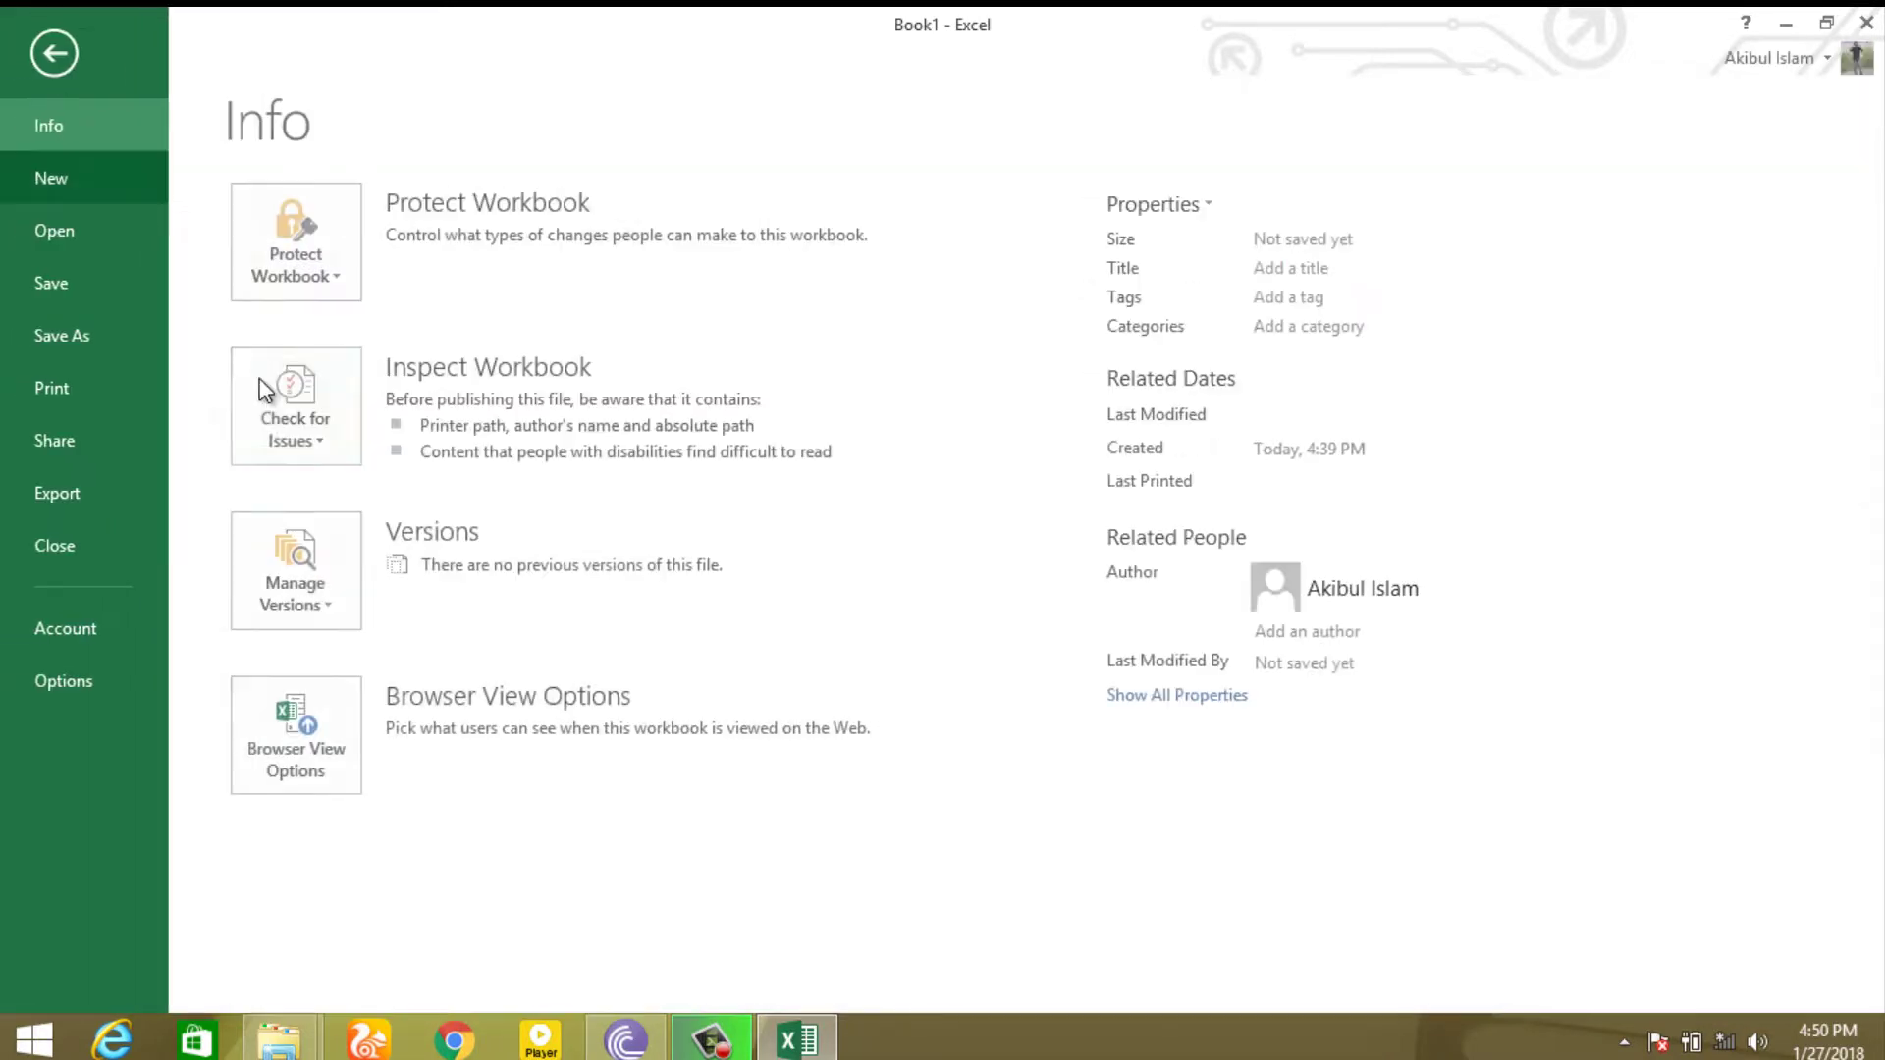
# - Import cells $H$4:$H$7 (A, B, C, D) as a new custom list and confirm
pyautogui.click(95, 692)
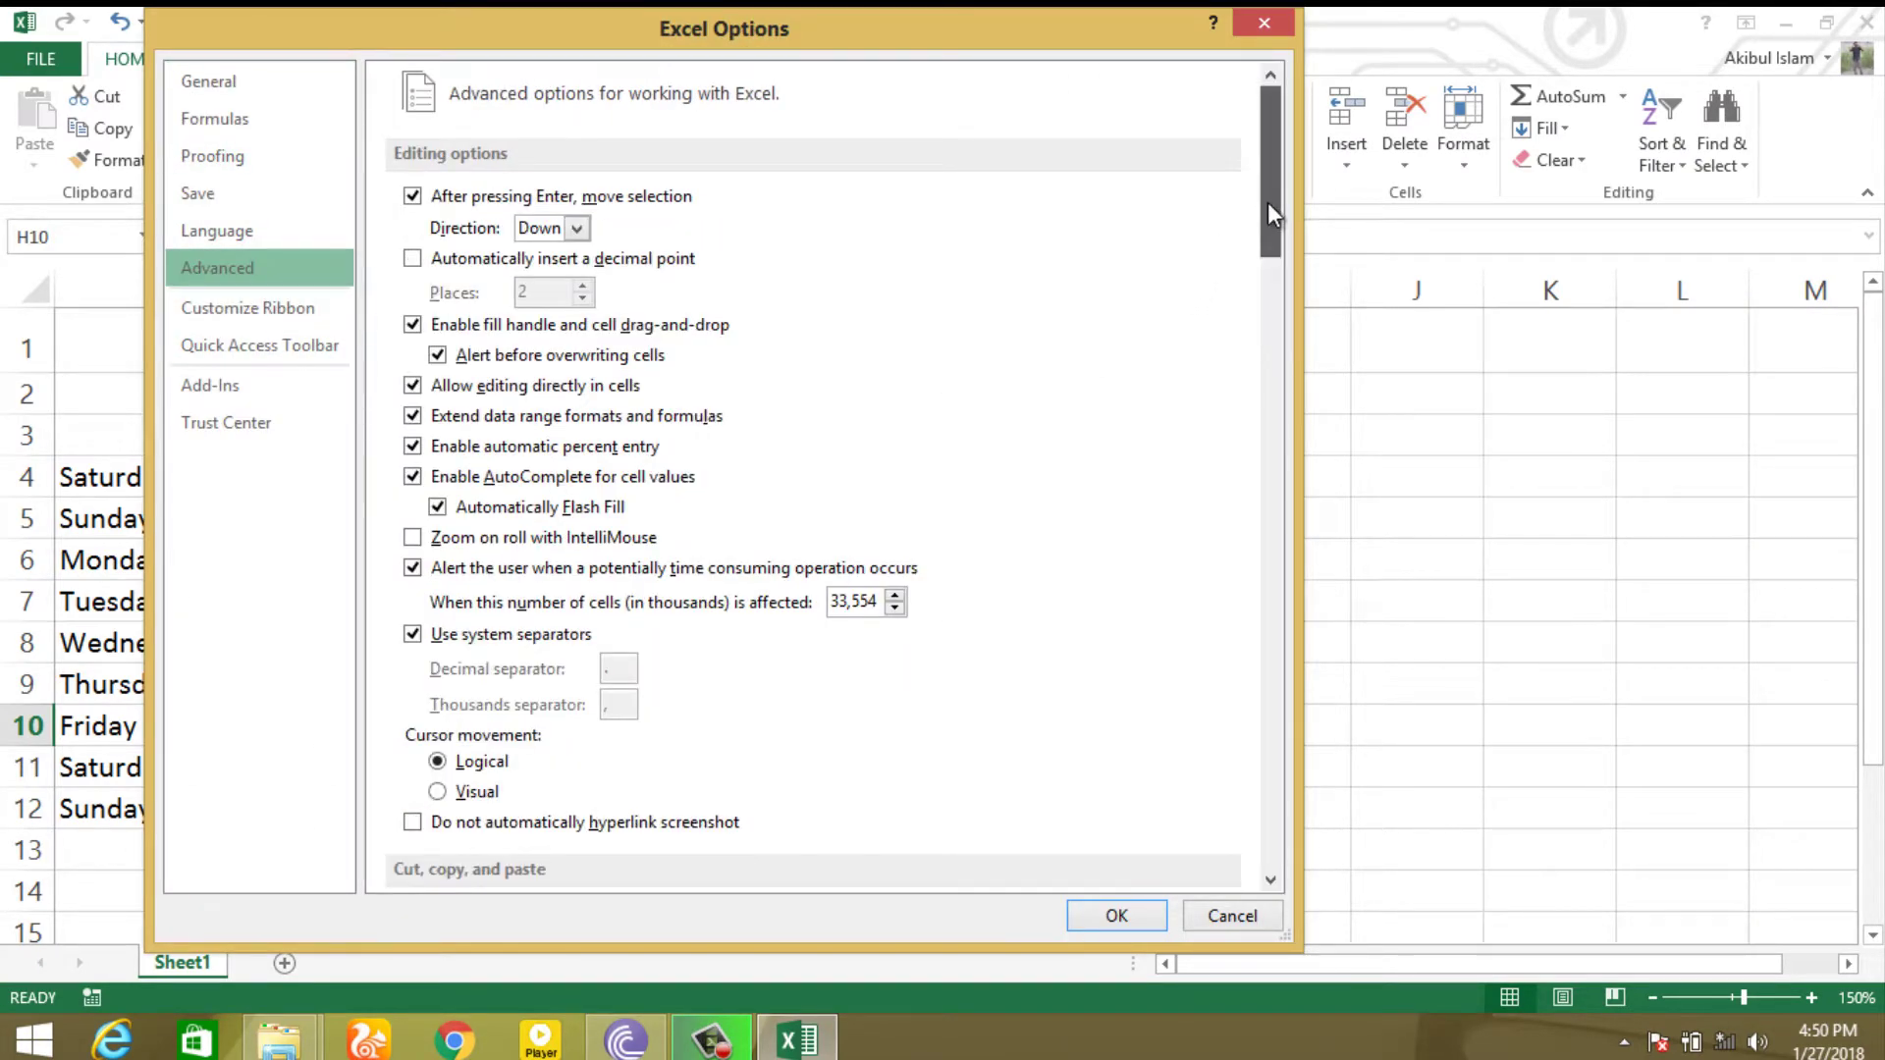
pyautogui.moveTo(1268, 203); pyautogui.dragTo(1225, 759)
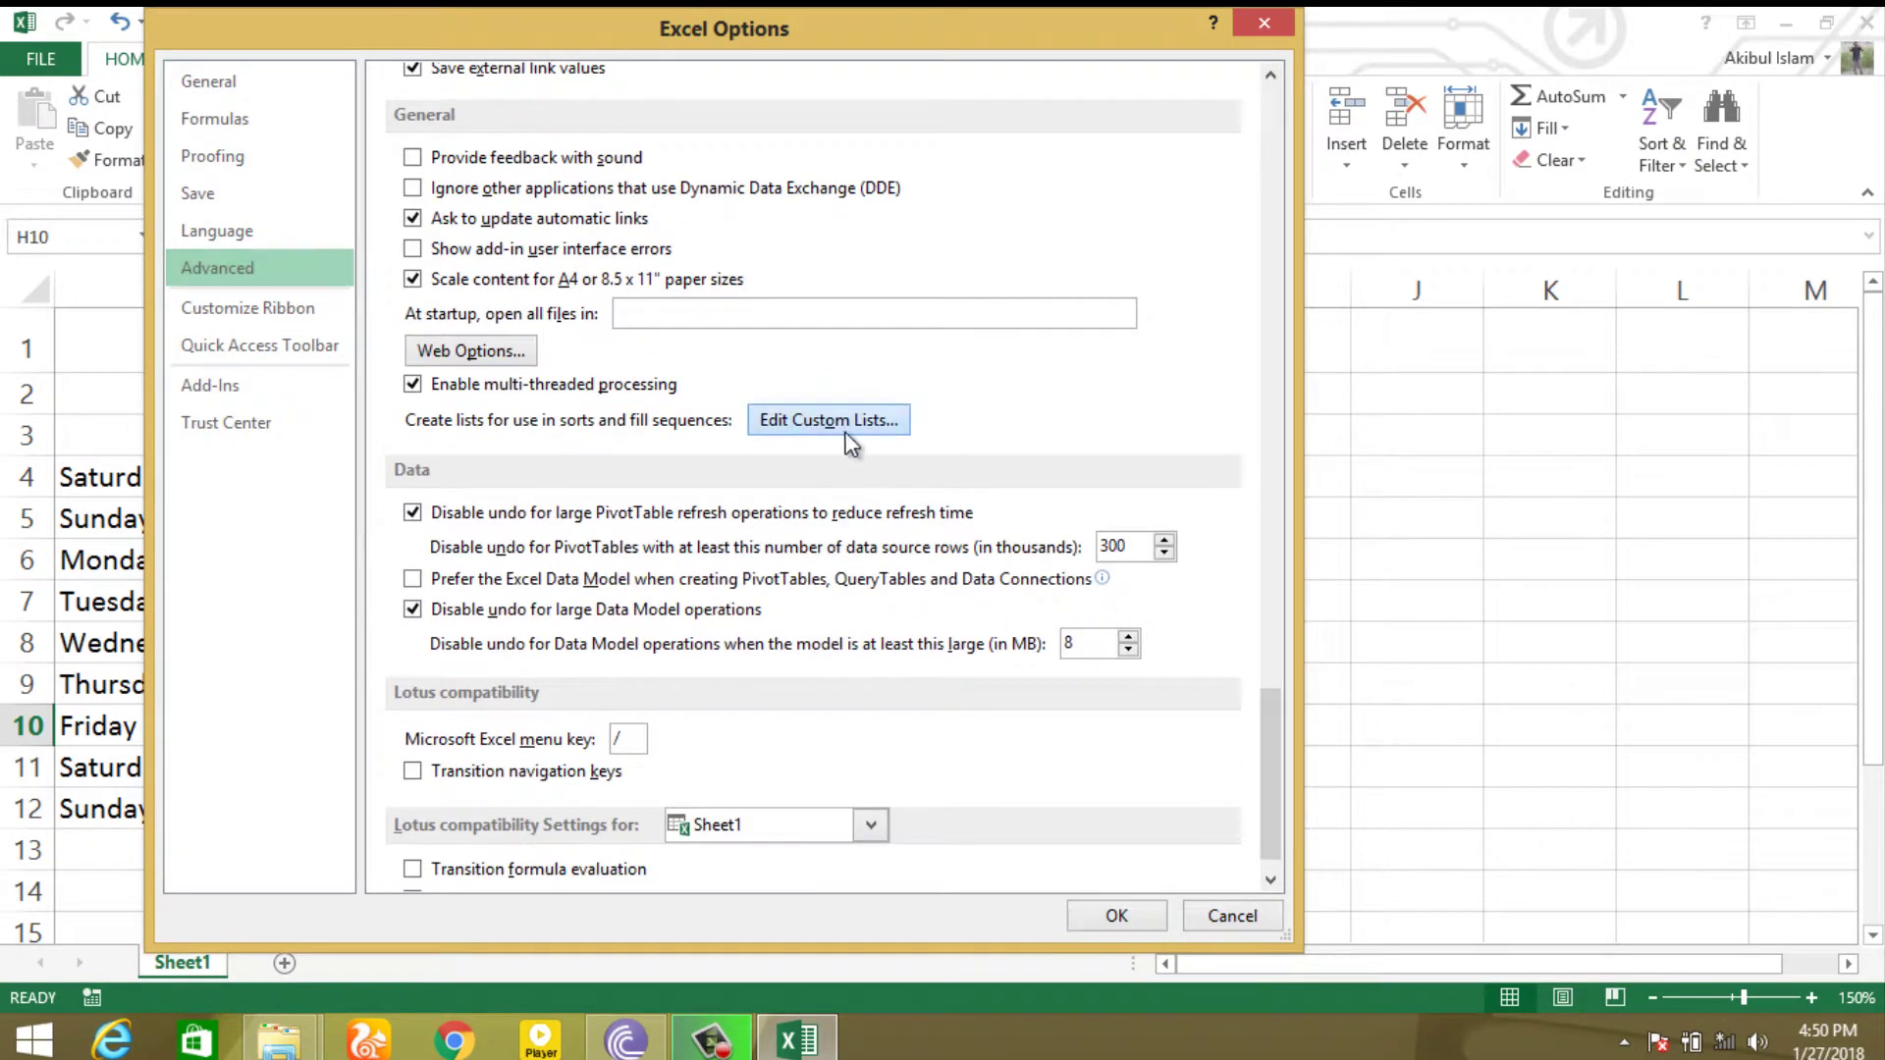
pyautogui.click(827, 420)
pyautogui.moveTo(1139, 290); pyautogui.dragTo(430, 239)
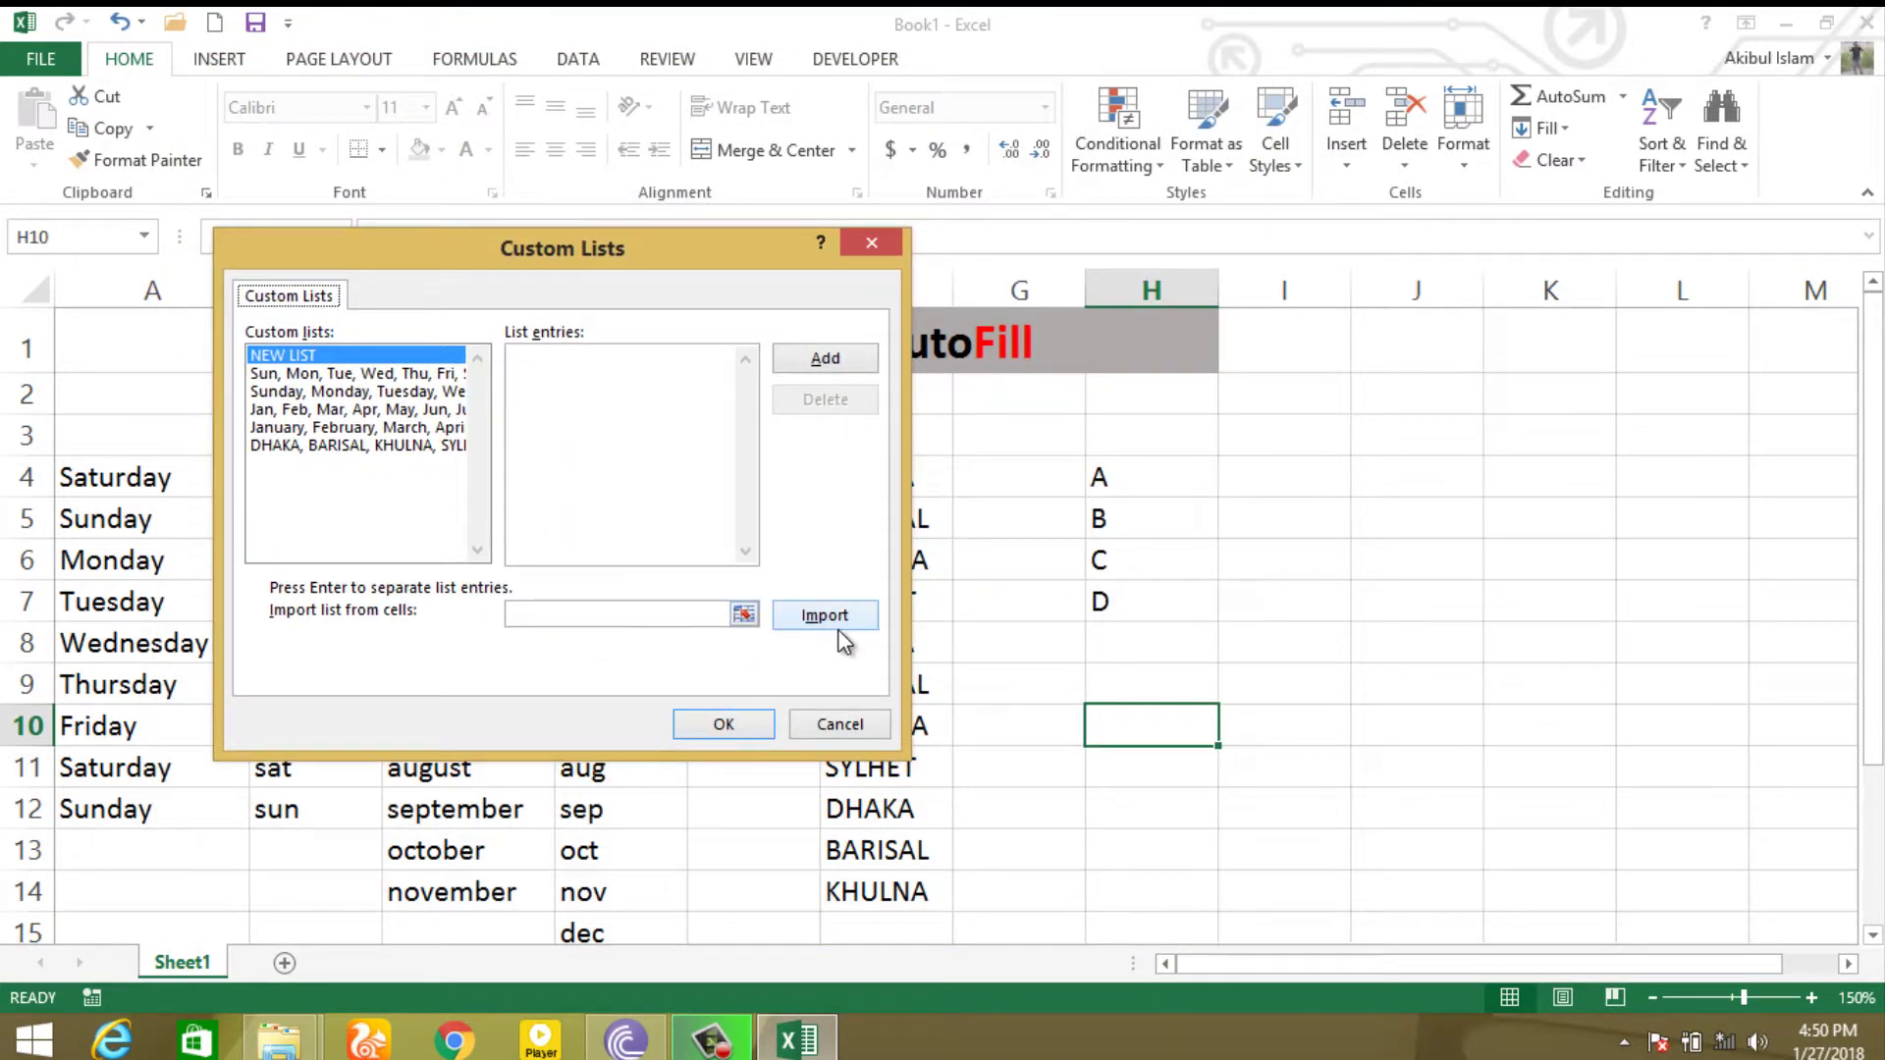
pyautogui.moveTo(706, 237); pyautogui.dragTo(568, 252)
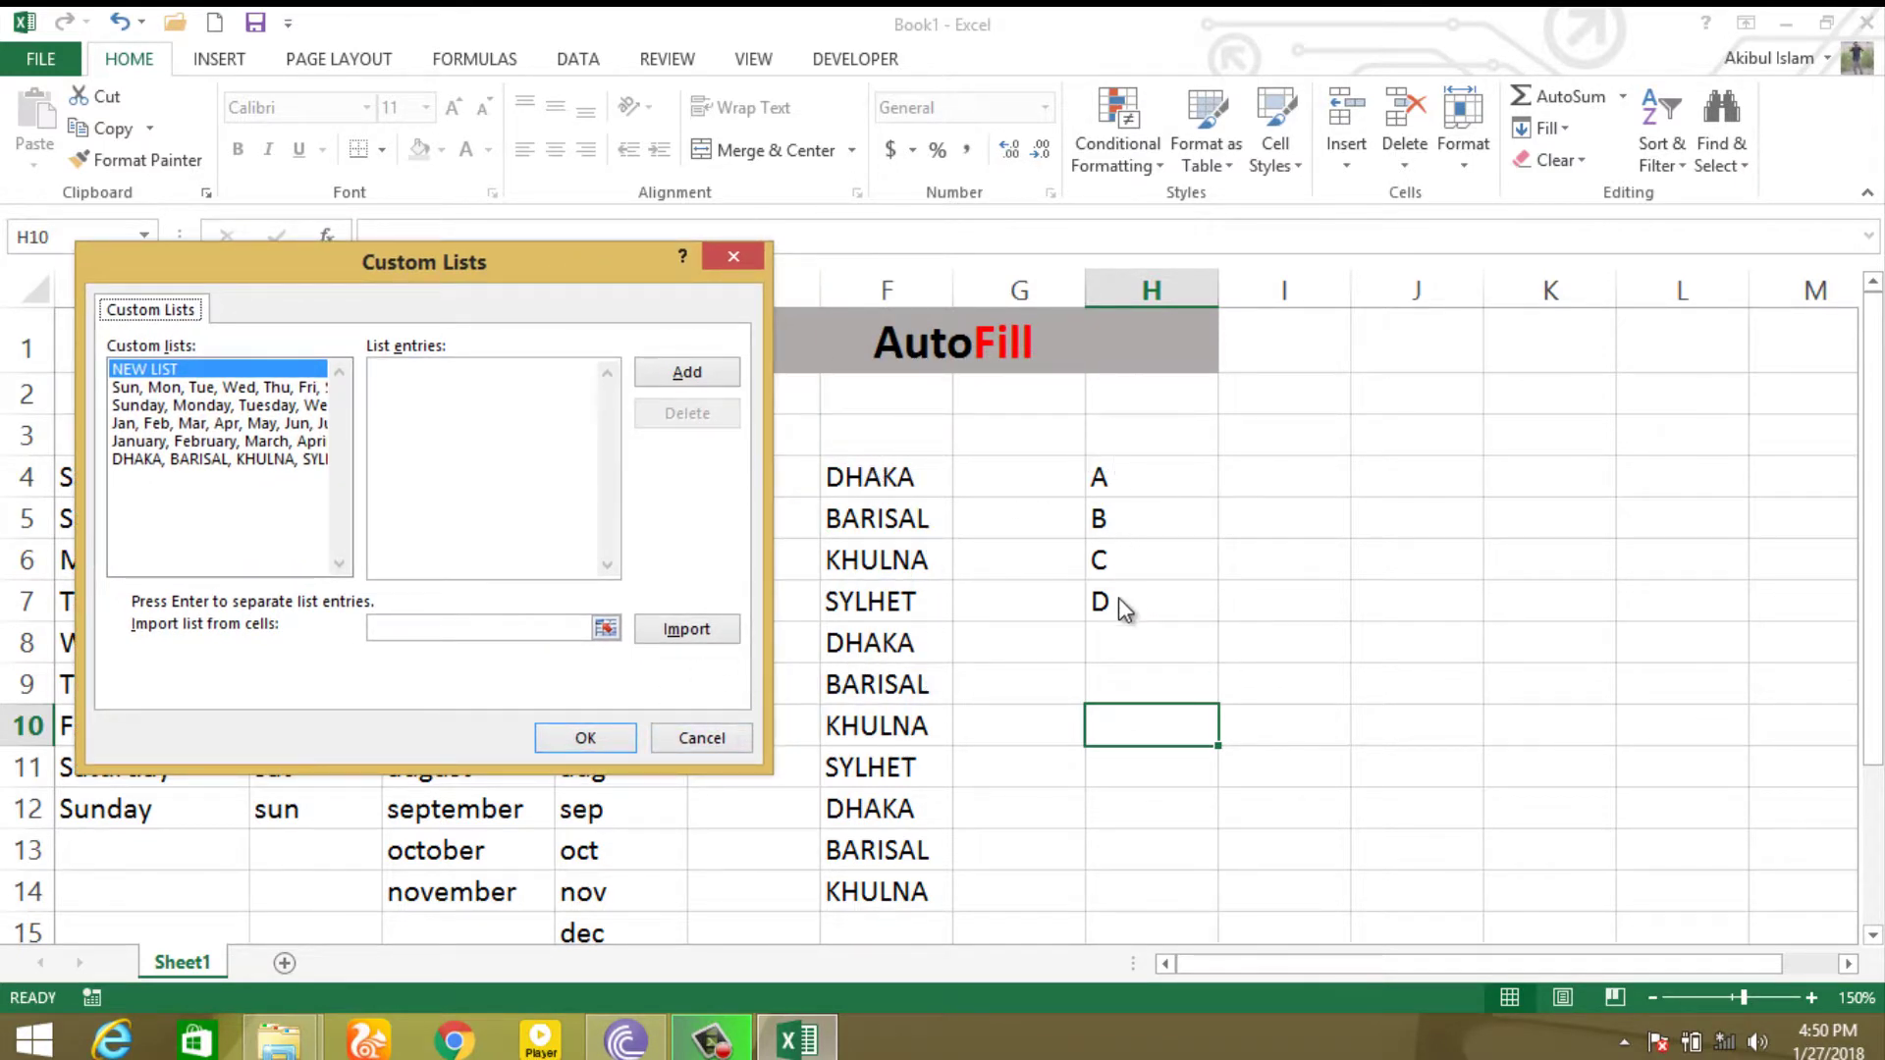
pyautogui.click(561, 629)
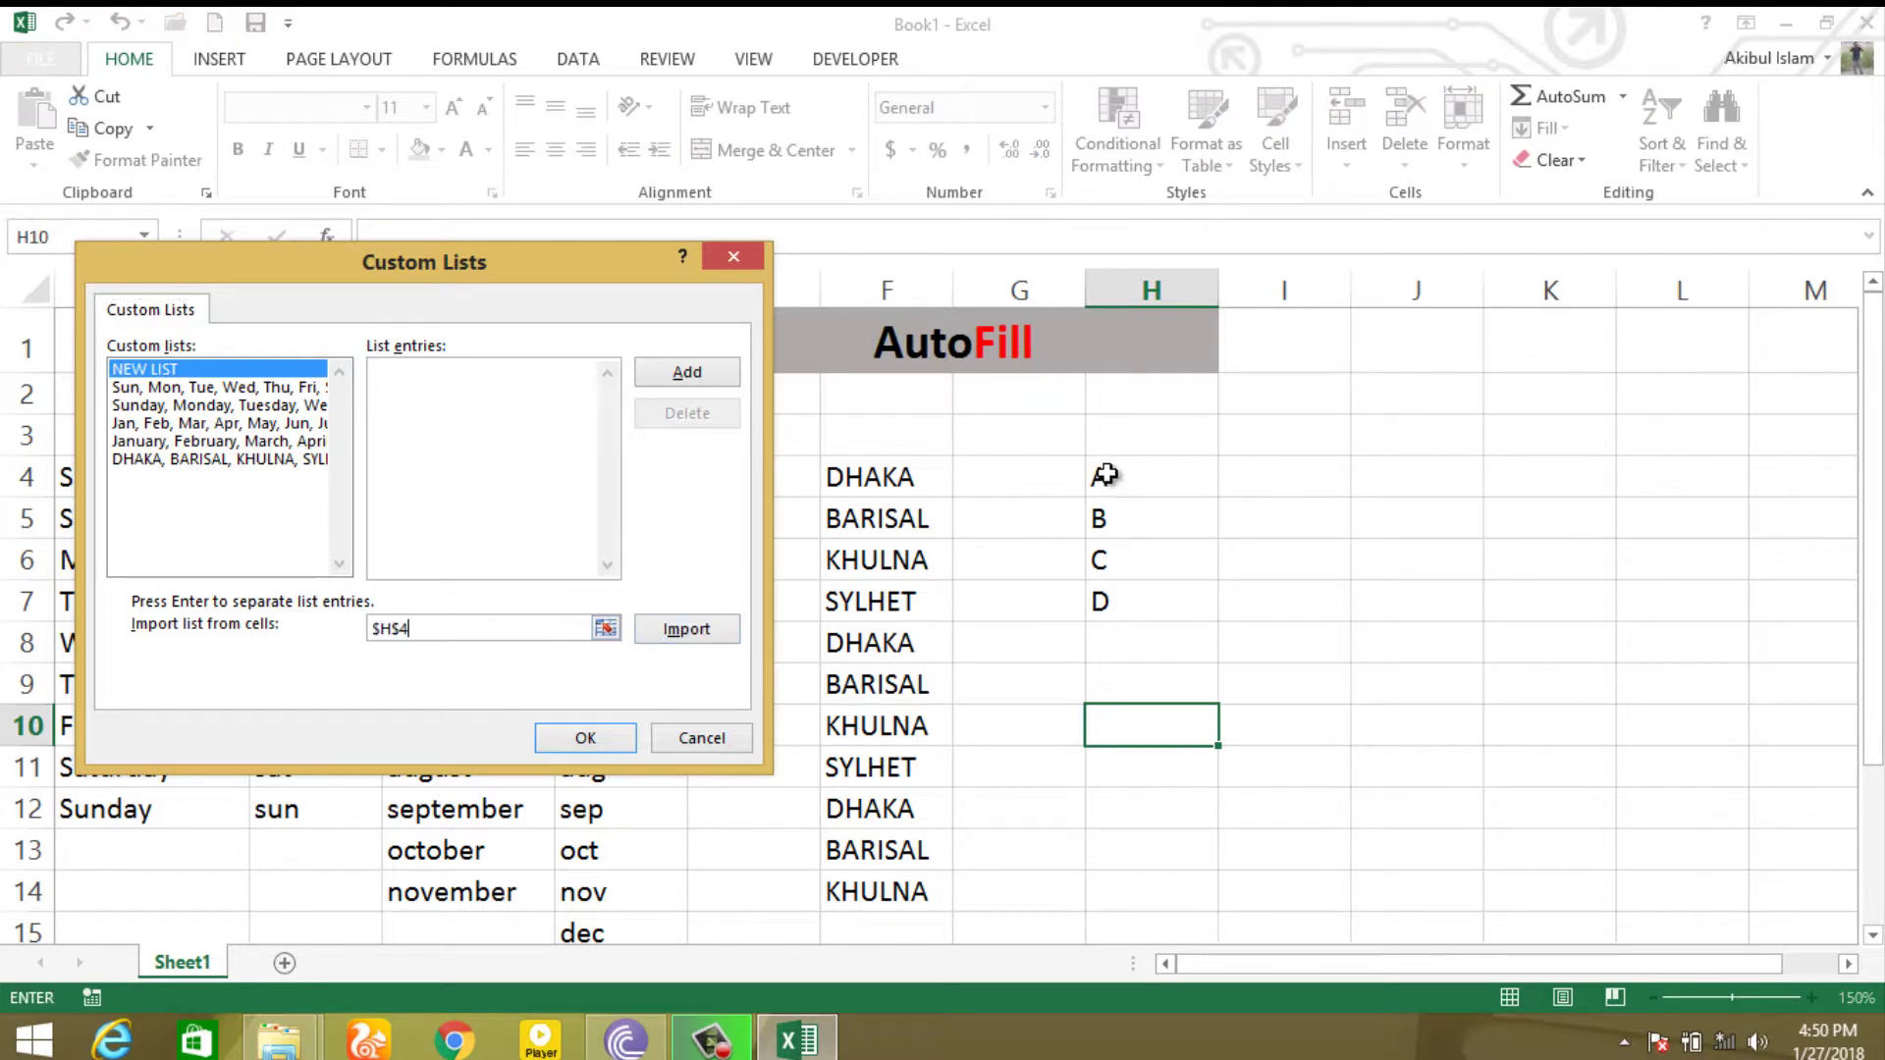
pyautogui.moveTo(1105, 475); pyautogui.dragTo(1106, 602)
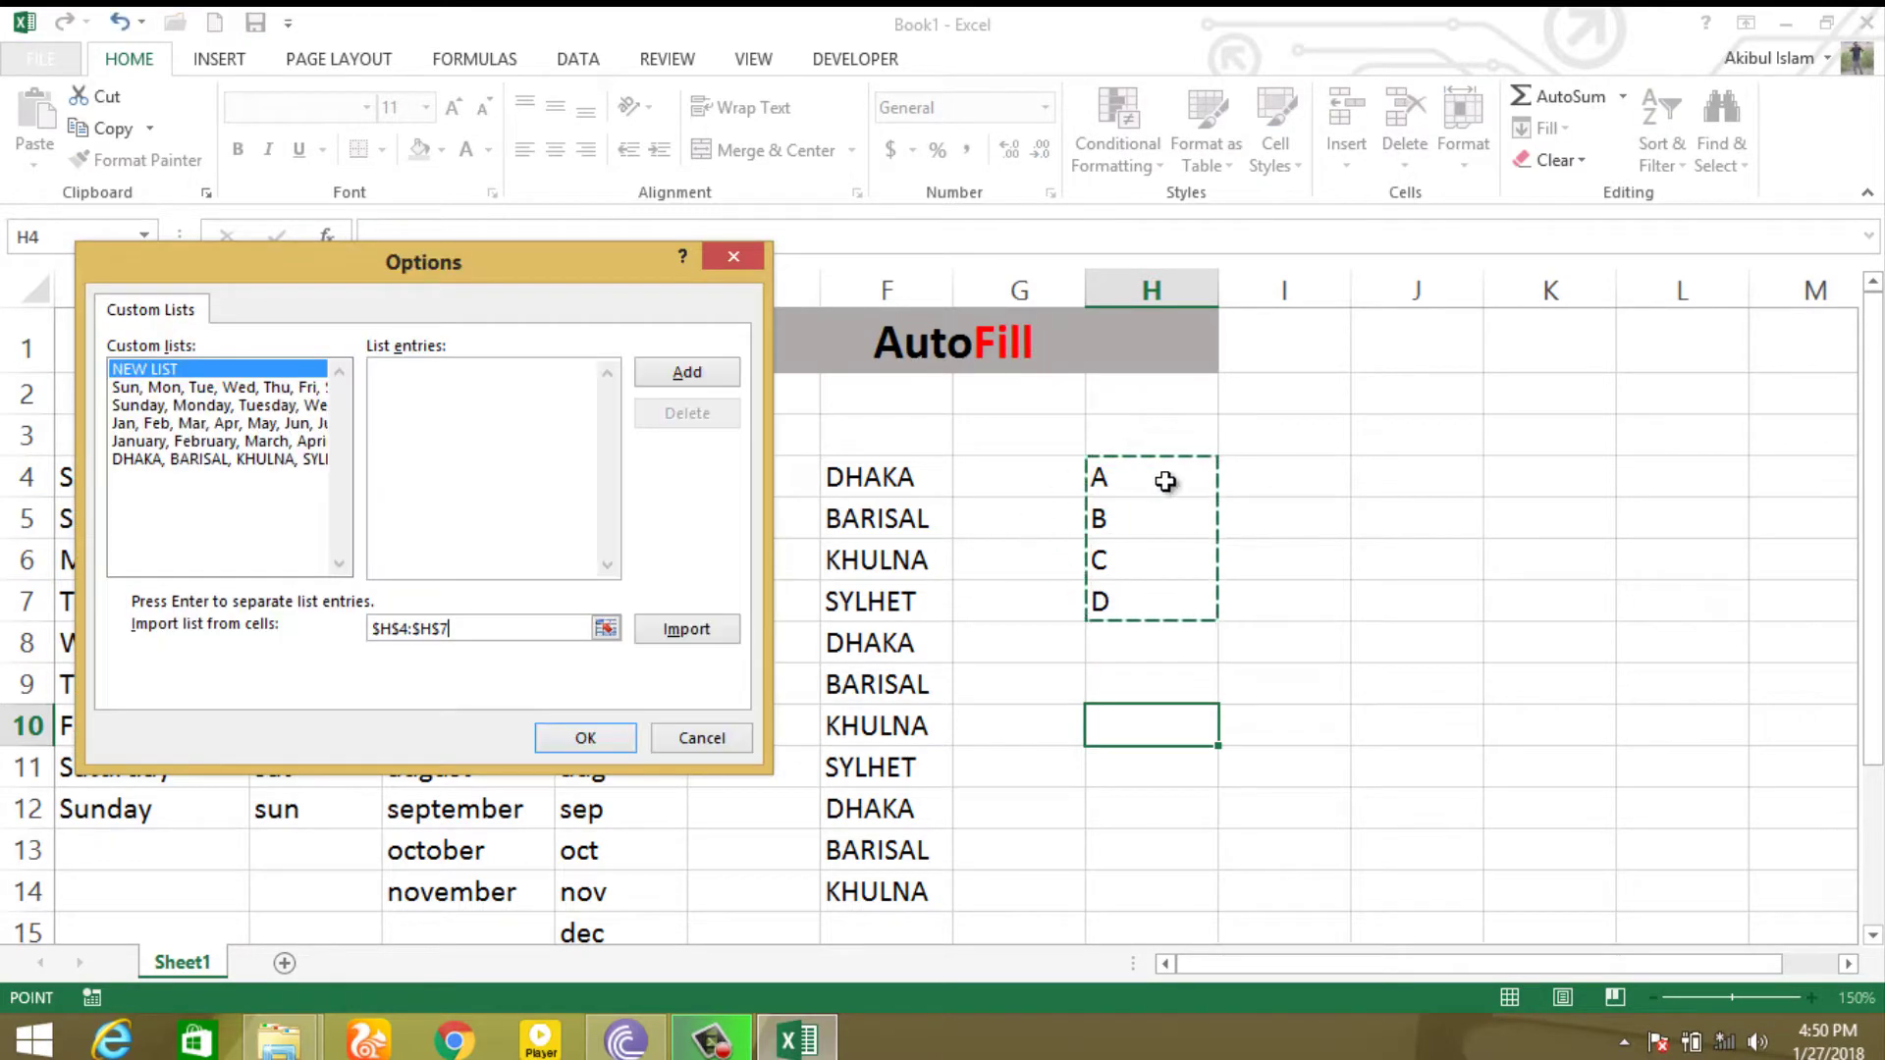
pyautogui.click(668, 628)
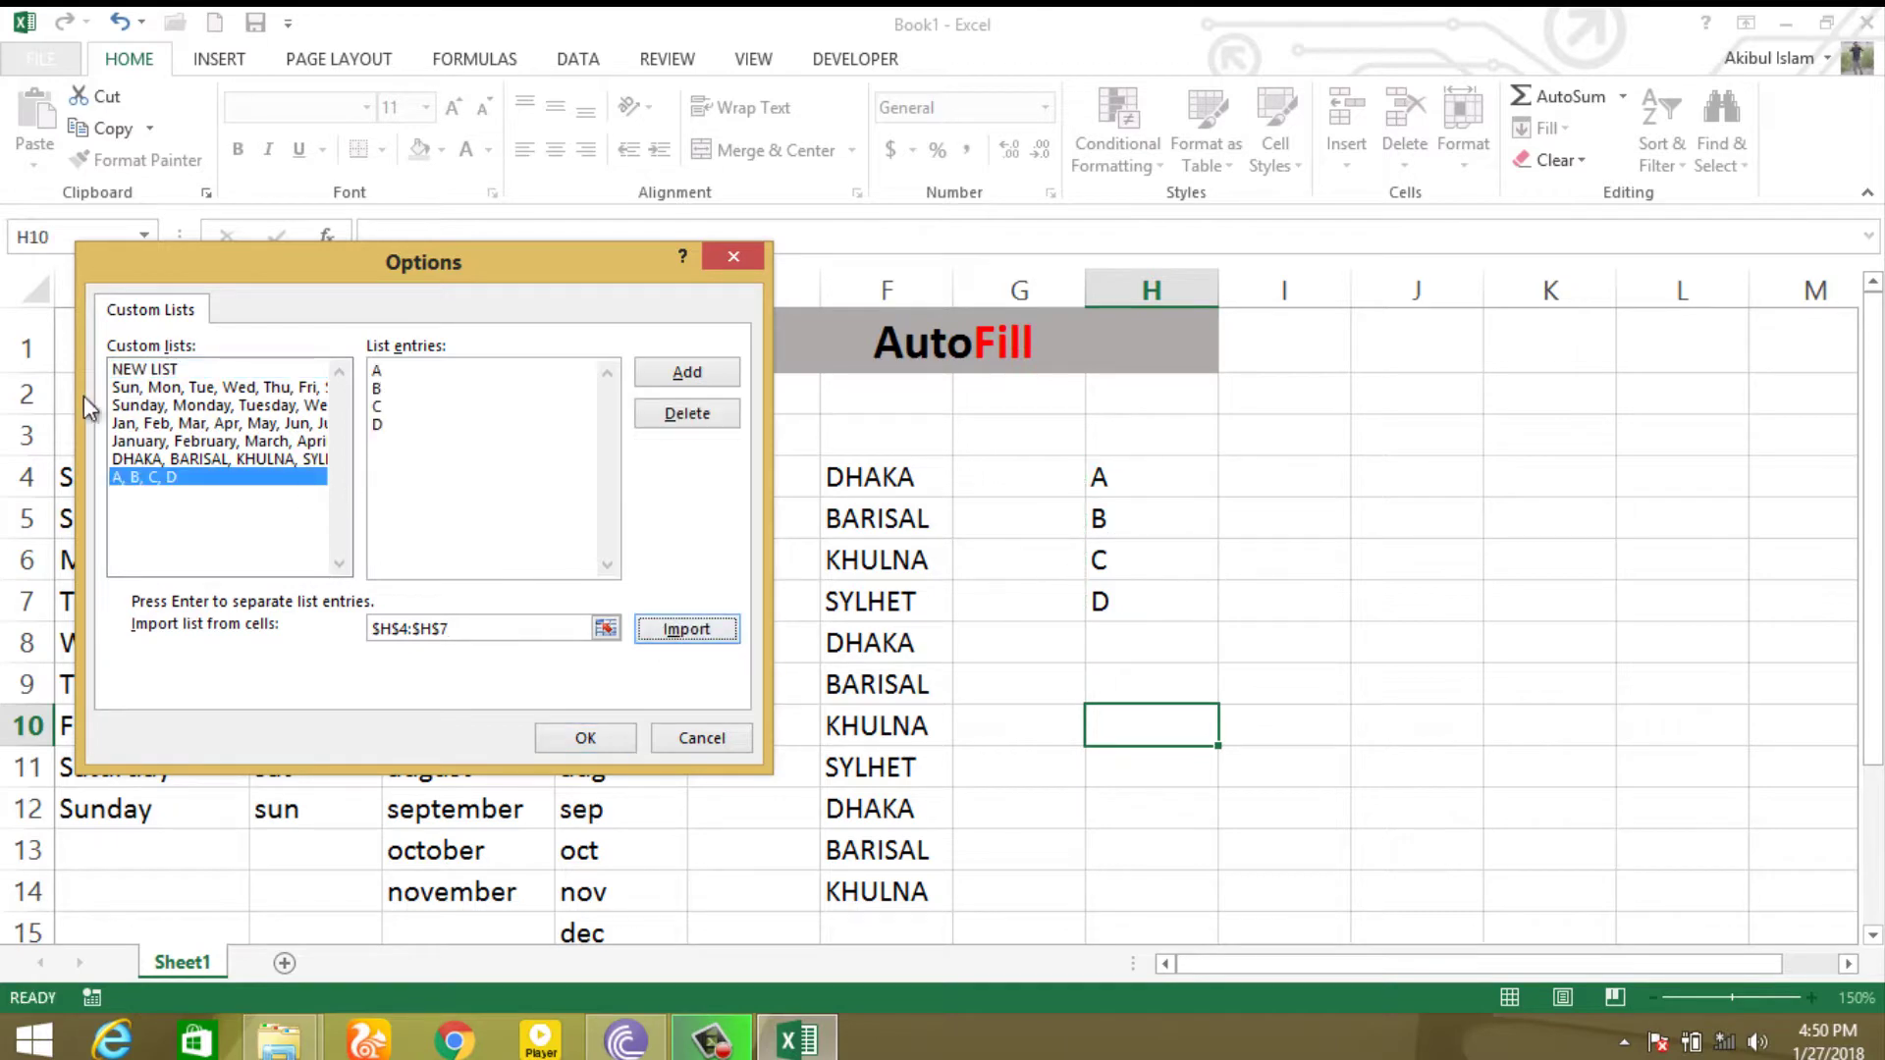
pyautogui.click(583, 744)
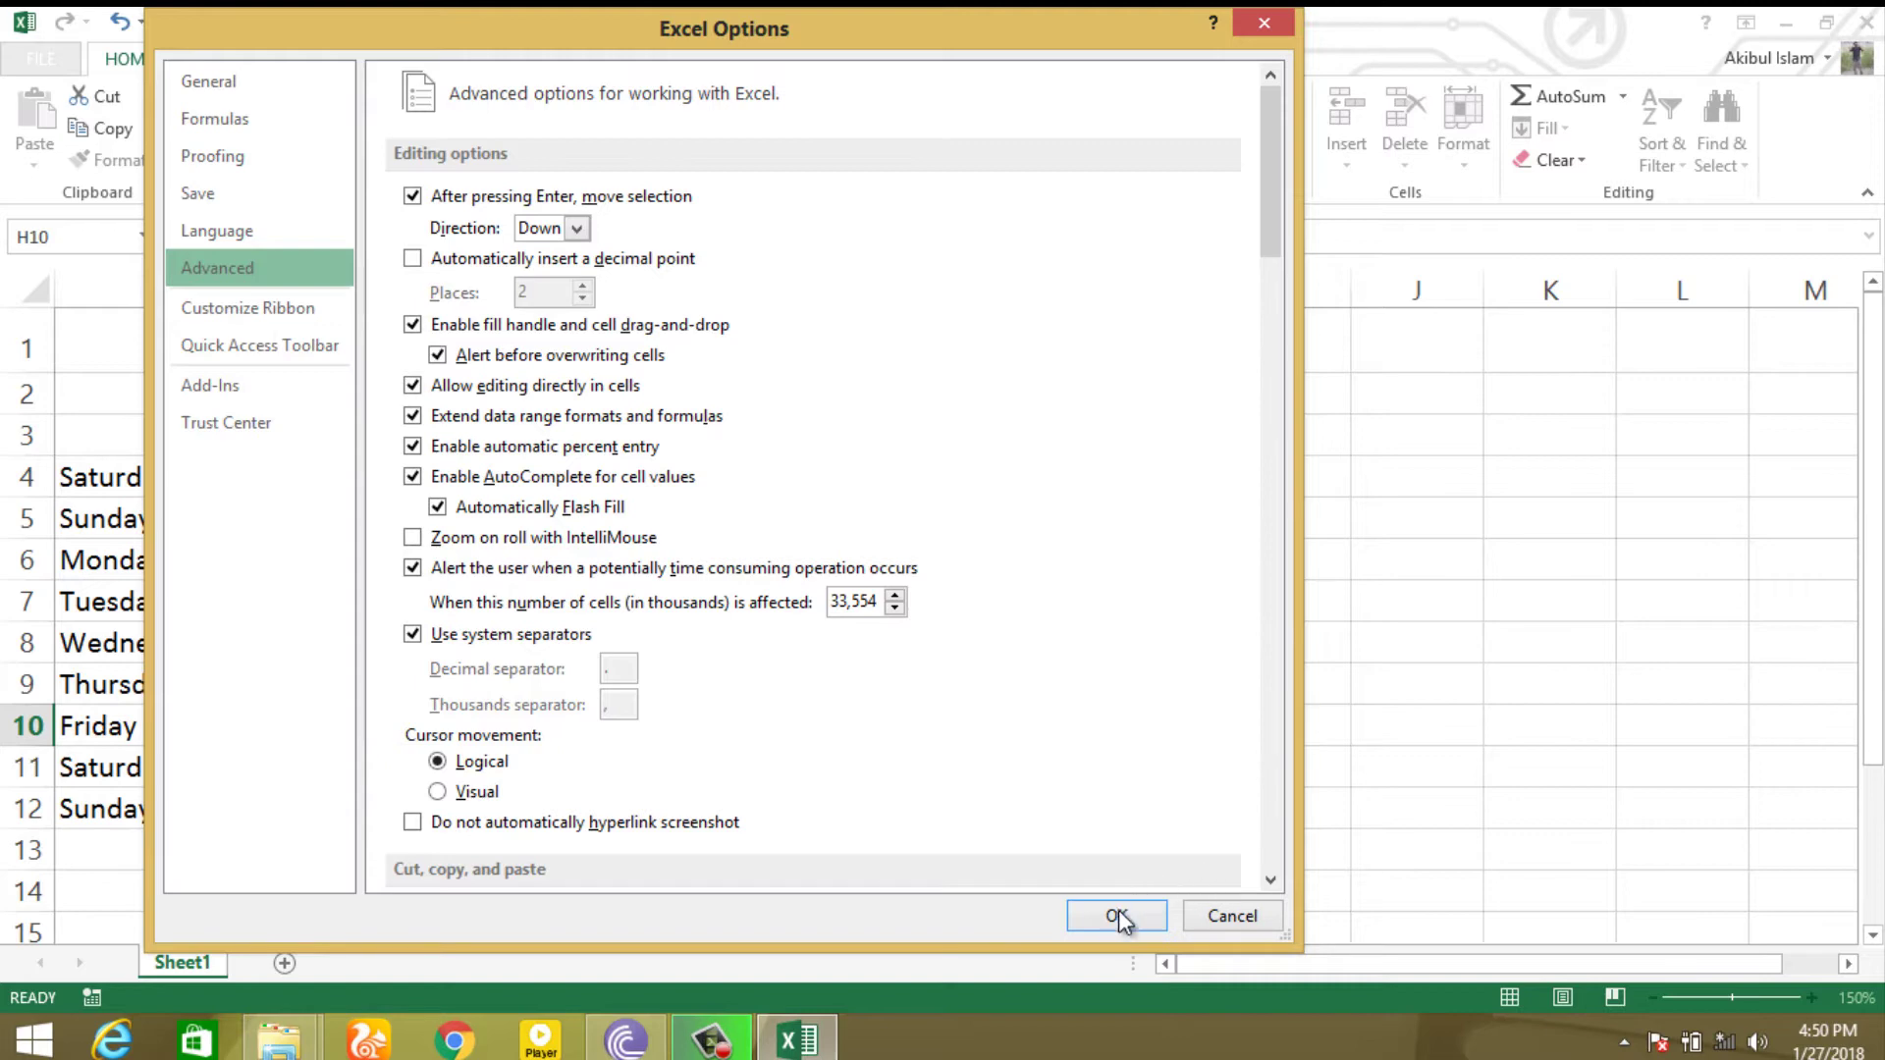
pyautogui.click(1119, 918)
# - Type A in I4 and AutoFill the A–D sequence down to I12
pyautogui.click(1300, 489)
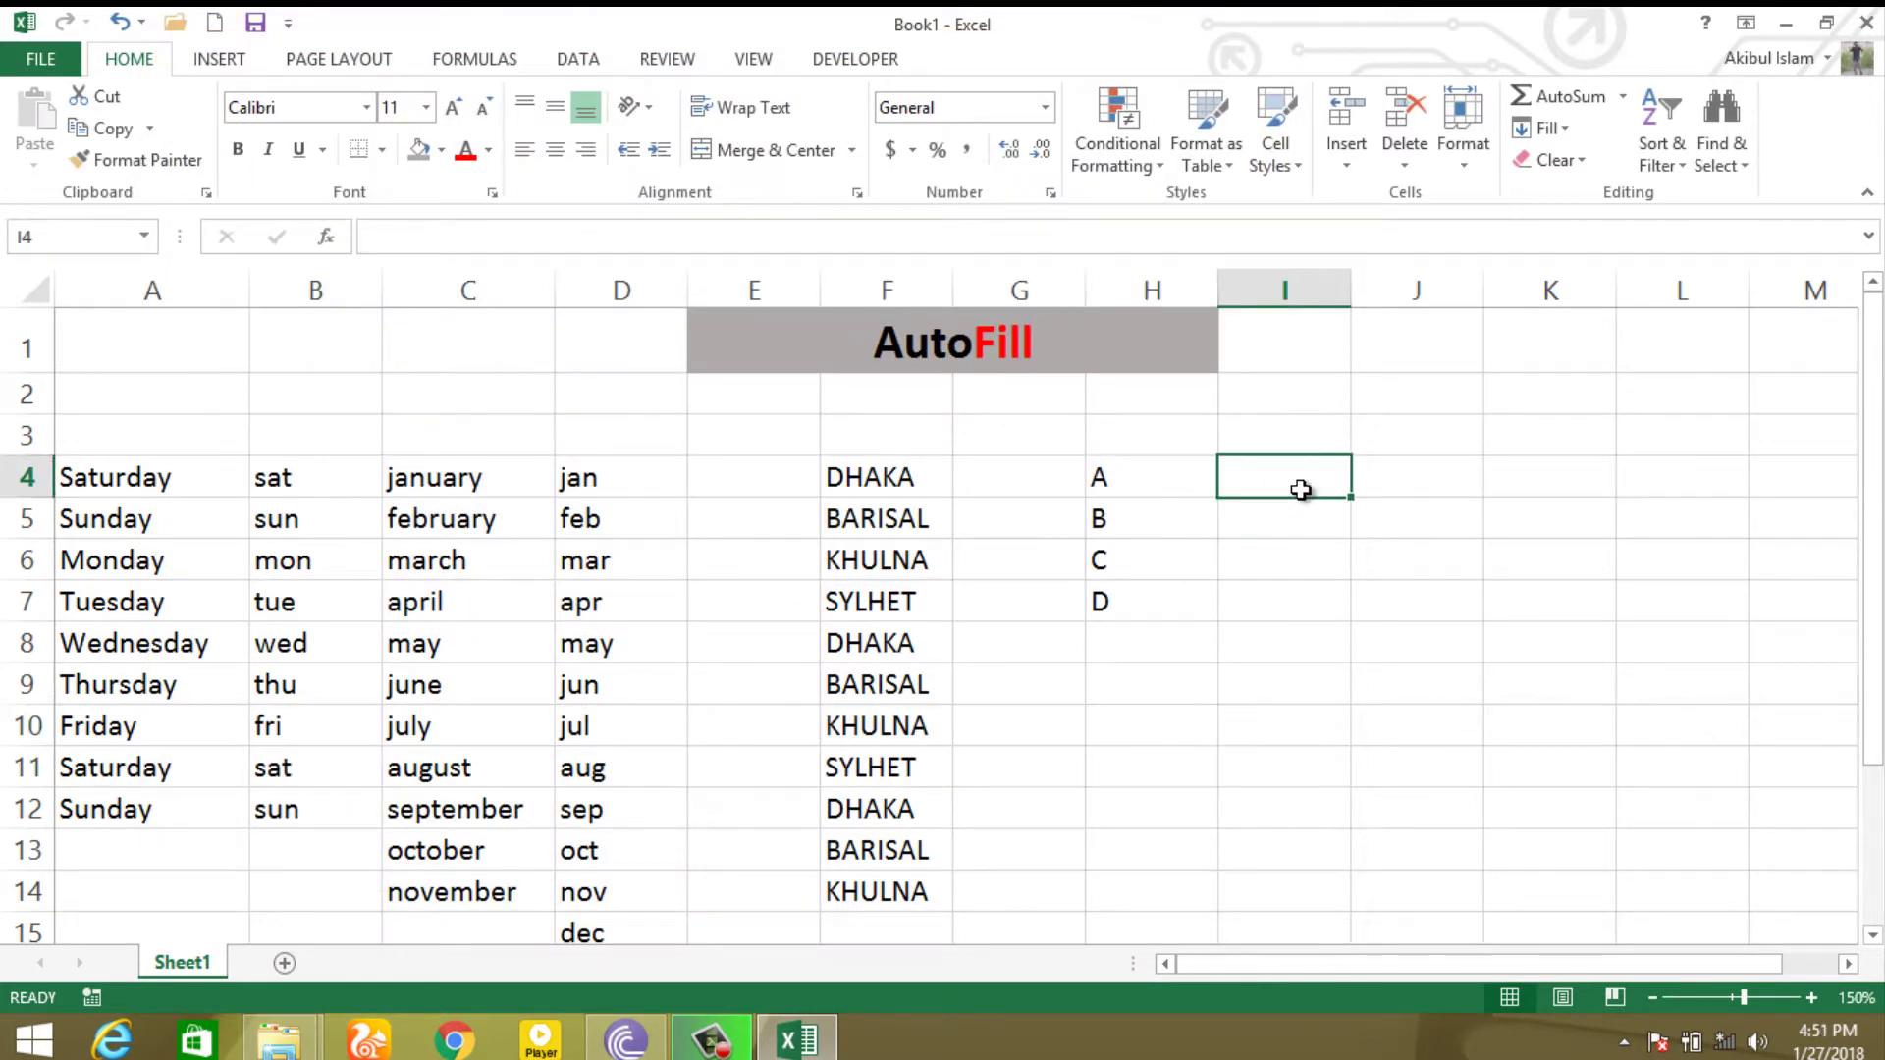
pyautogui.write('A')
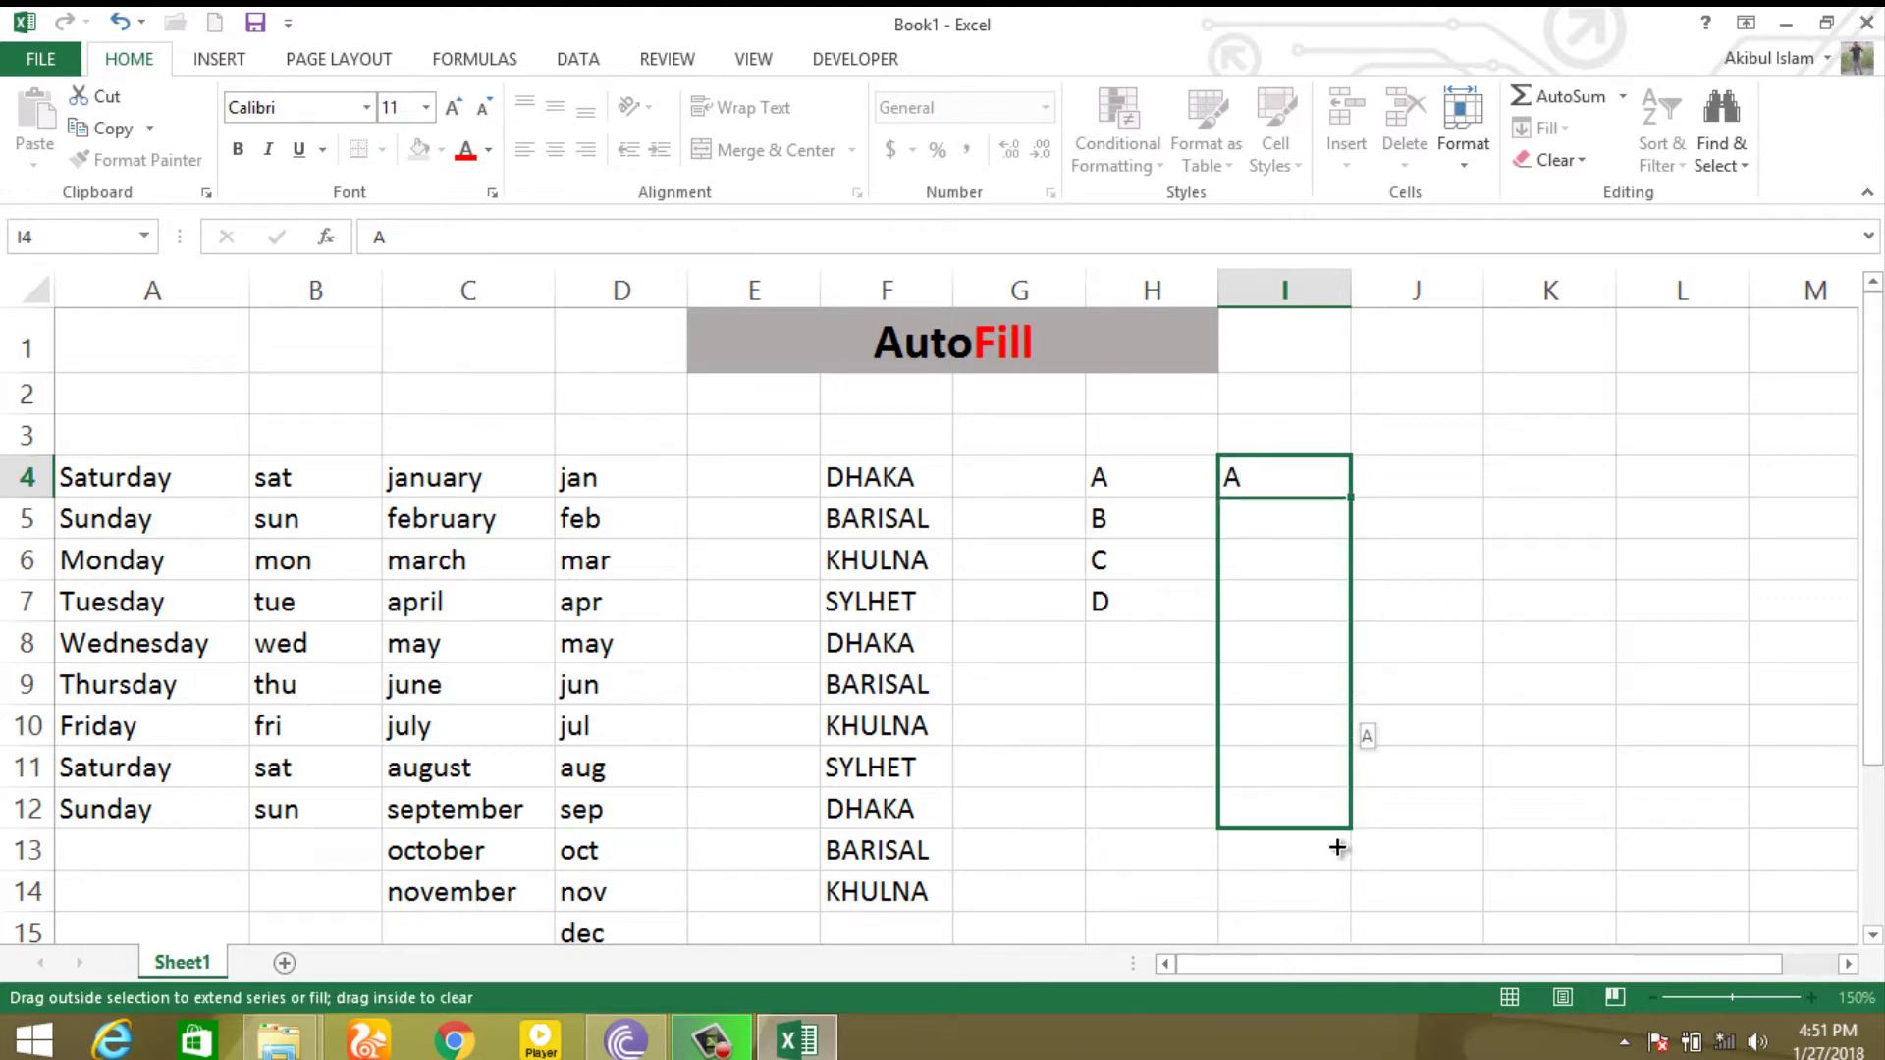
pyautogui.moveTo(1354, 498); pyautogui.dragTo(1343, 839)
pyautogui.click(1026, 739)
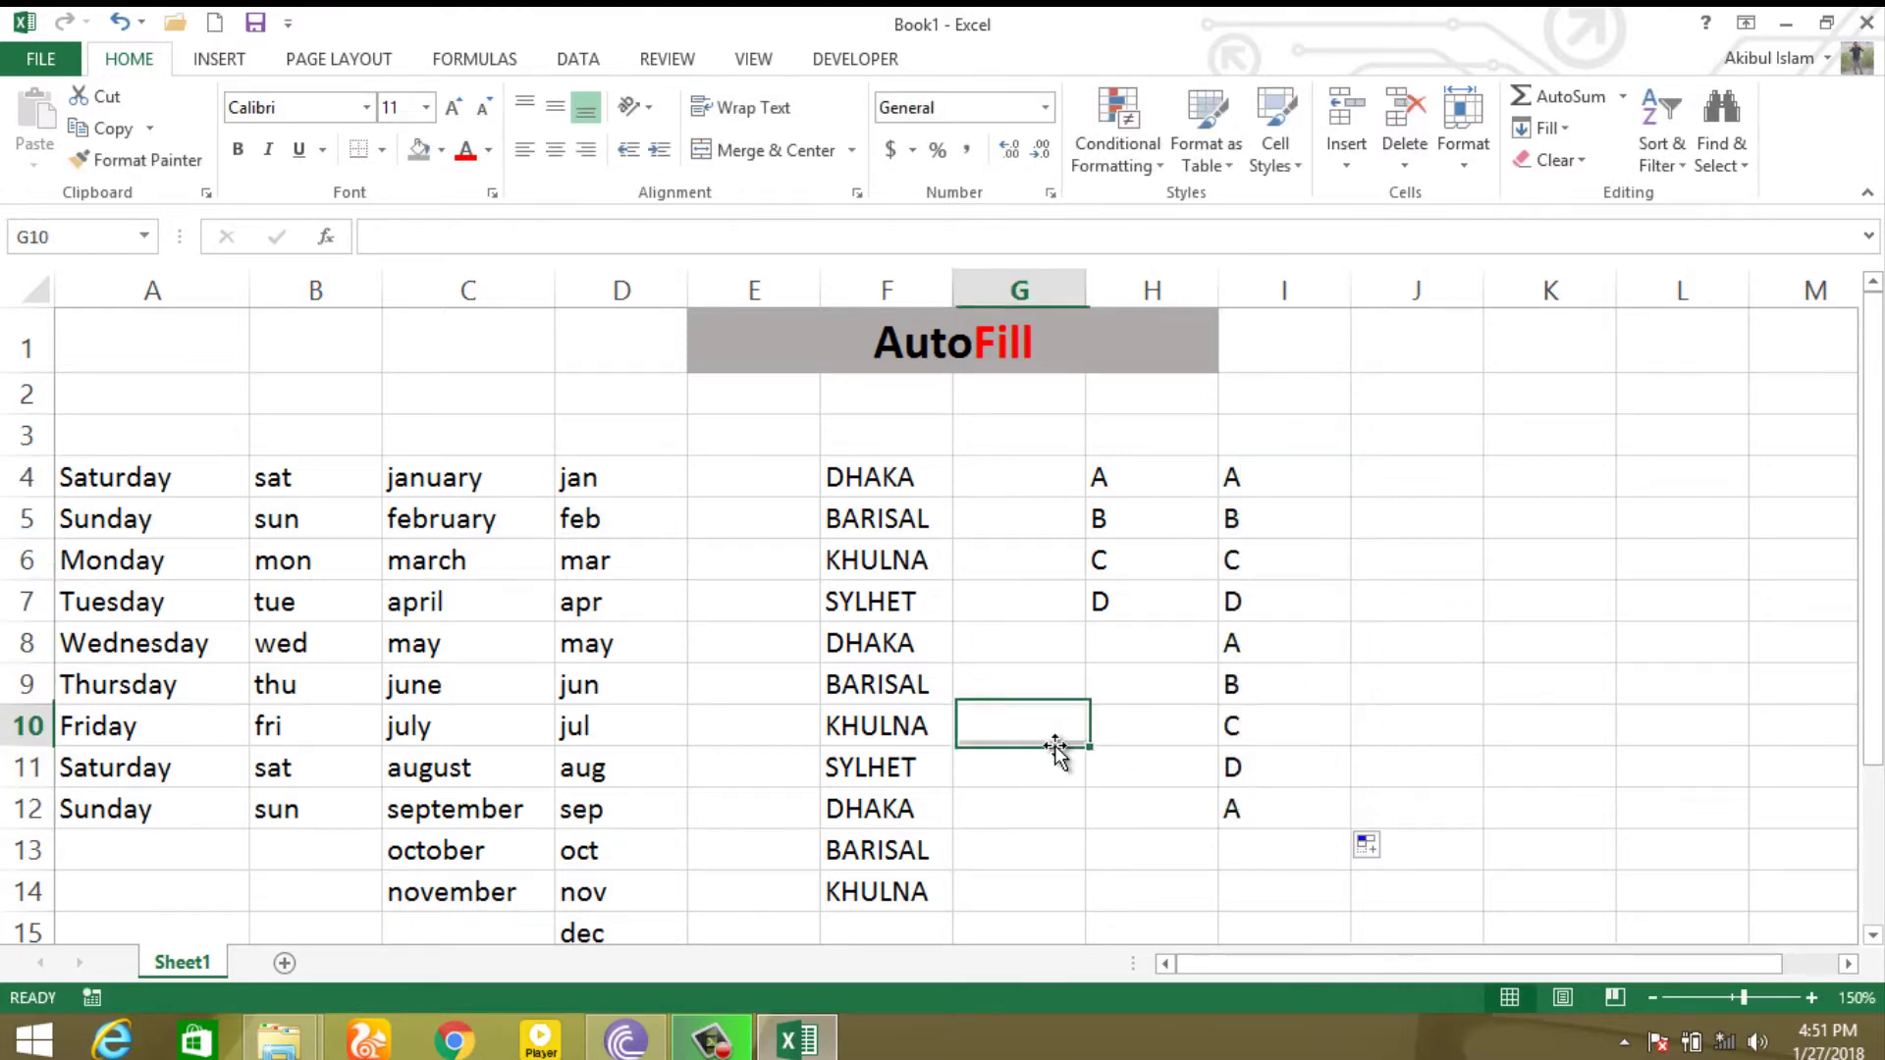
# - Reopen the Custom Lists editor via File > Options > Advanced
pyautogui.click(61, 63)
pyautogui.click(61, 61)
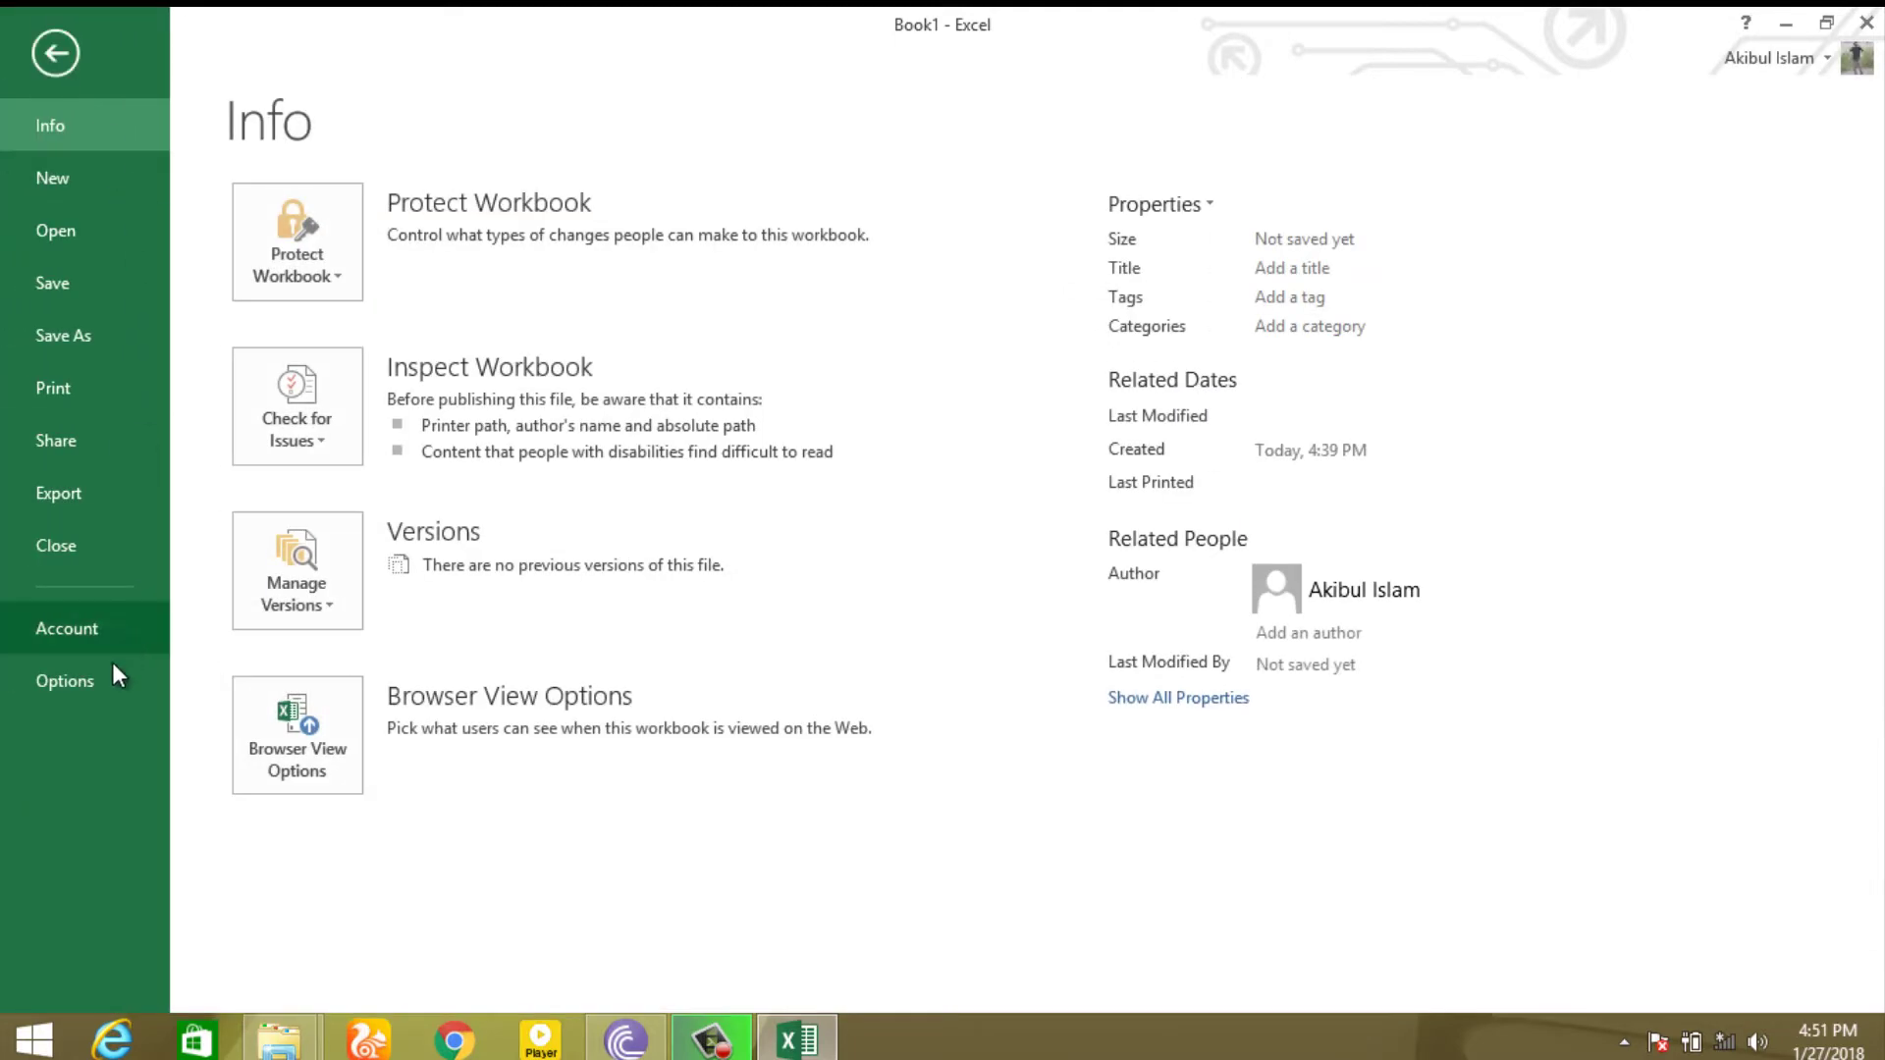
pyautogui.press('Escape')
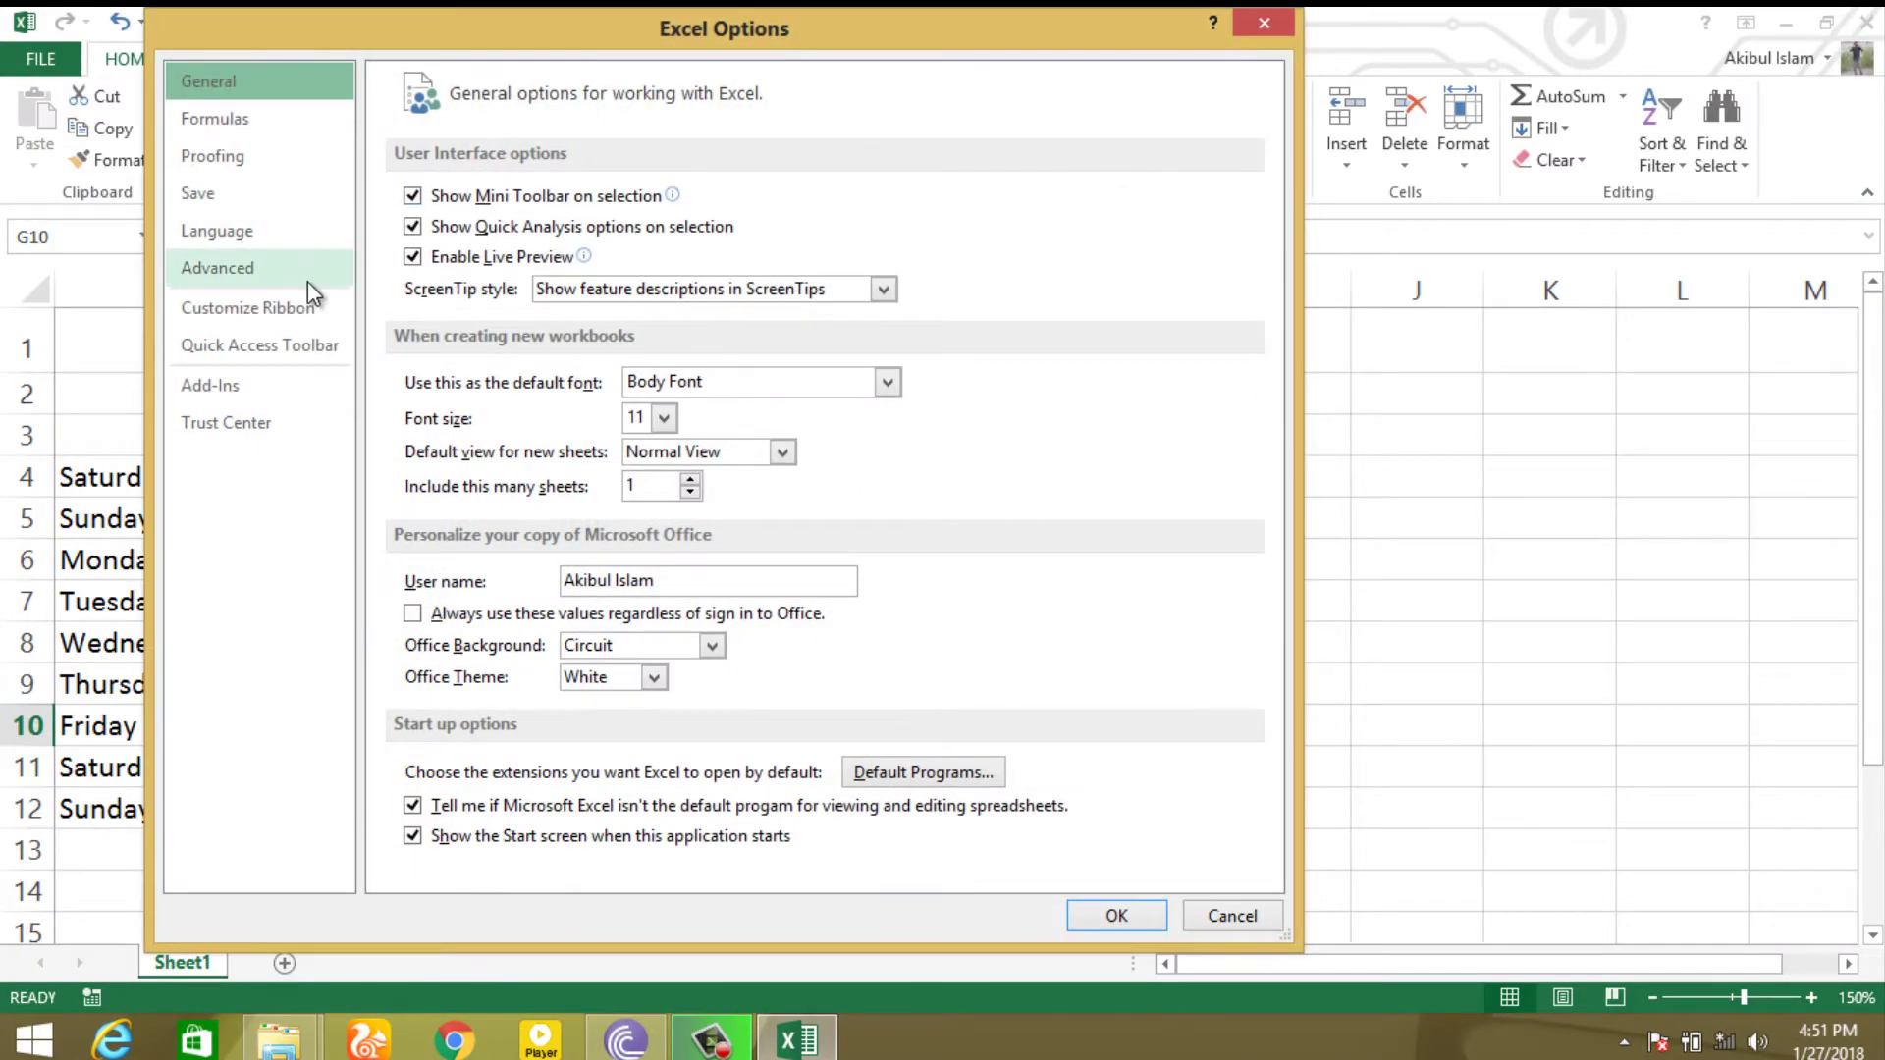
pyautogui.click(290, 279)
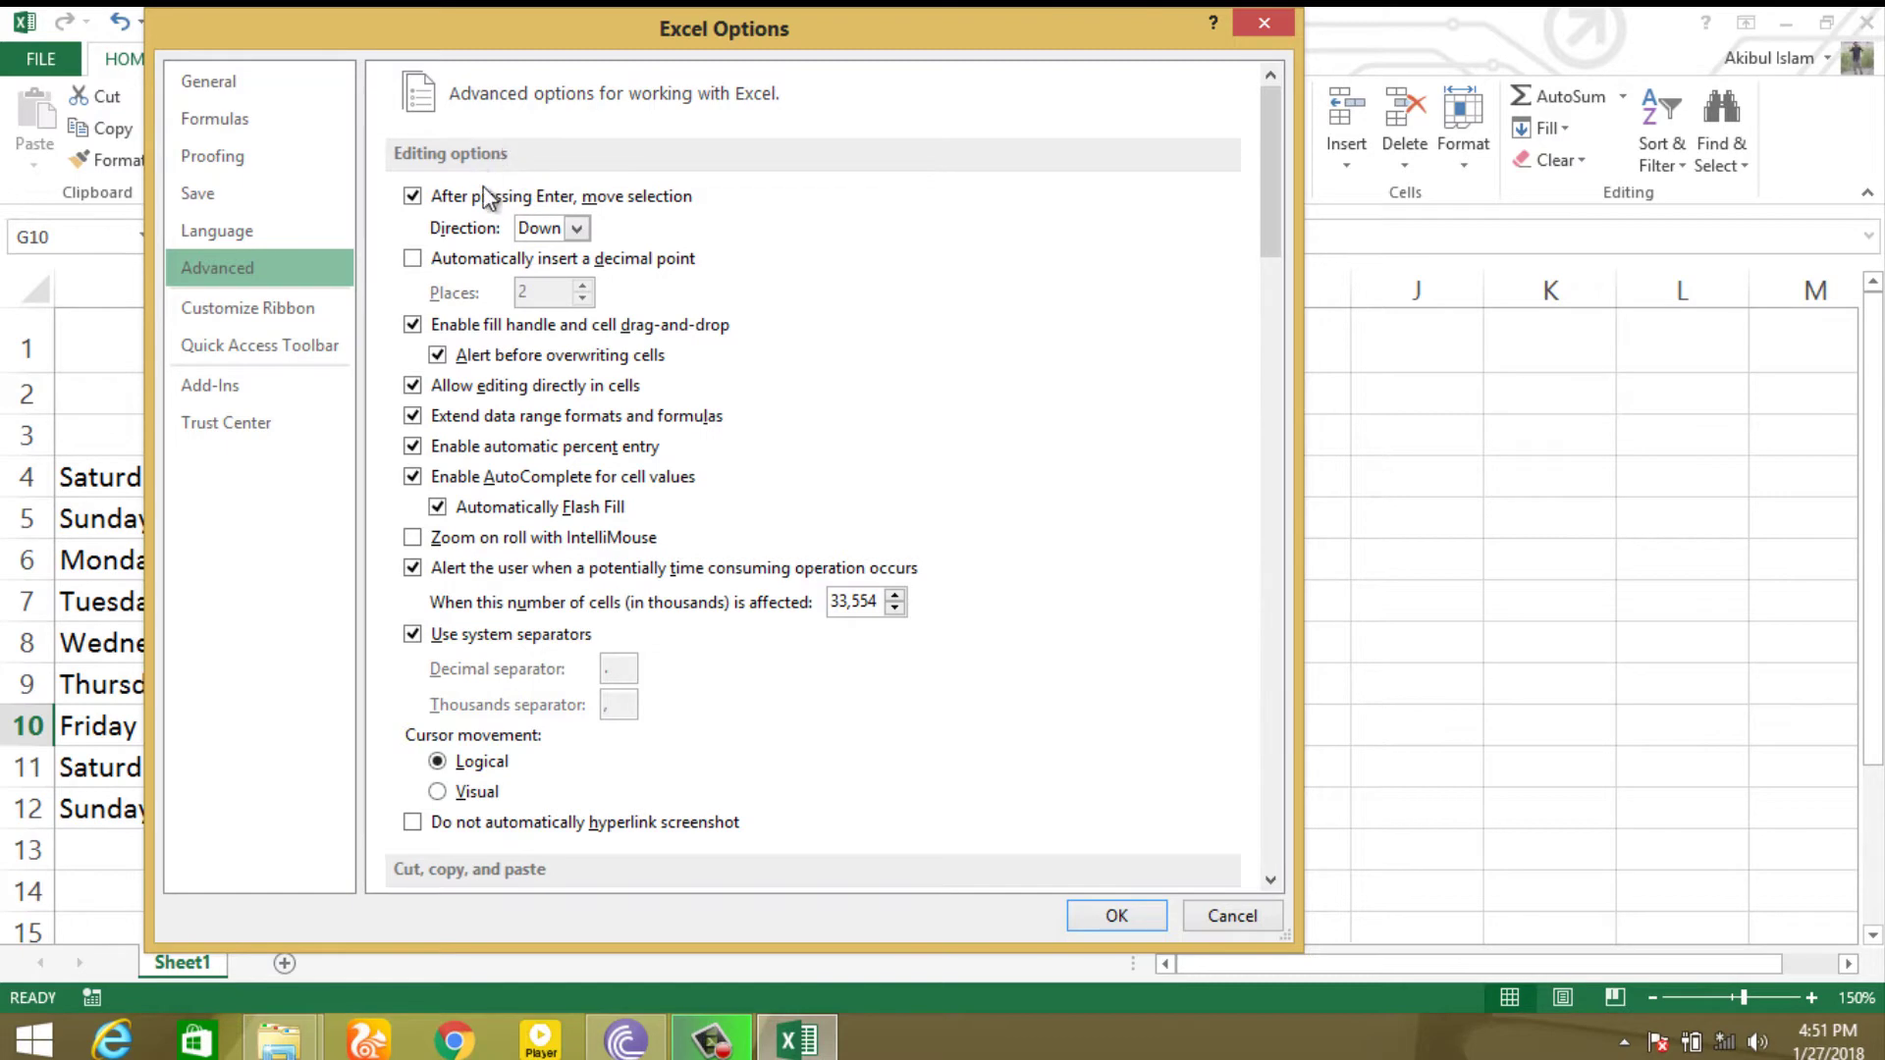
pyautogui.moveTo(1280, 194); pyautogui.dragTo(1264, 792)
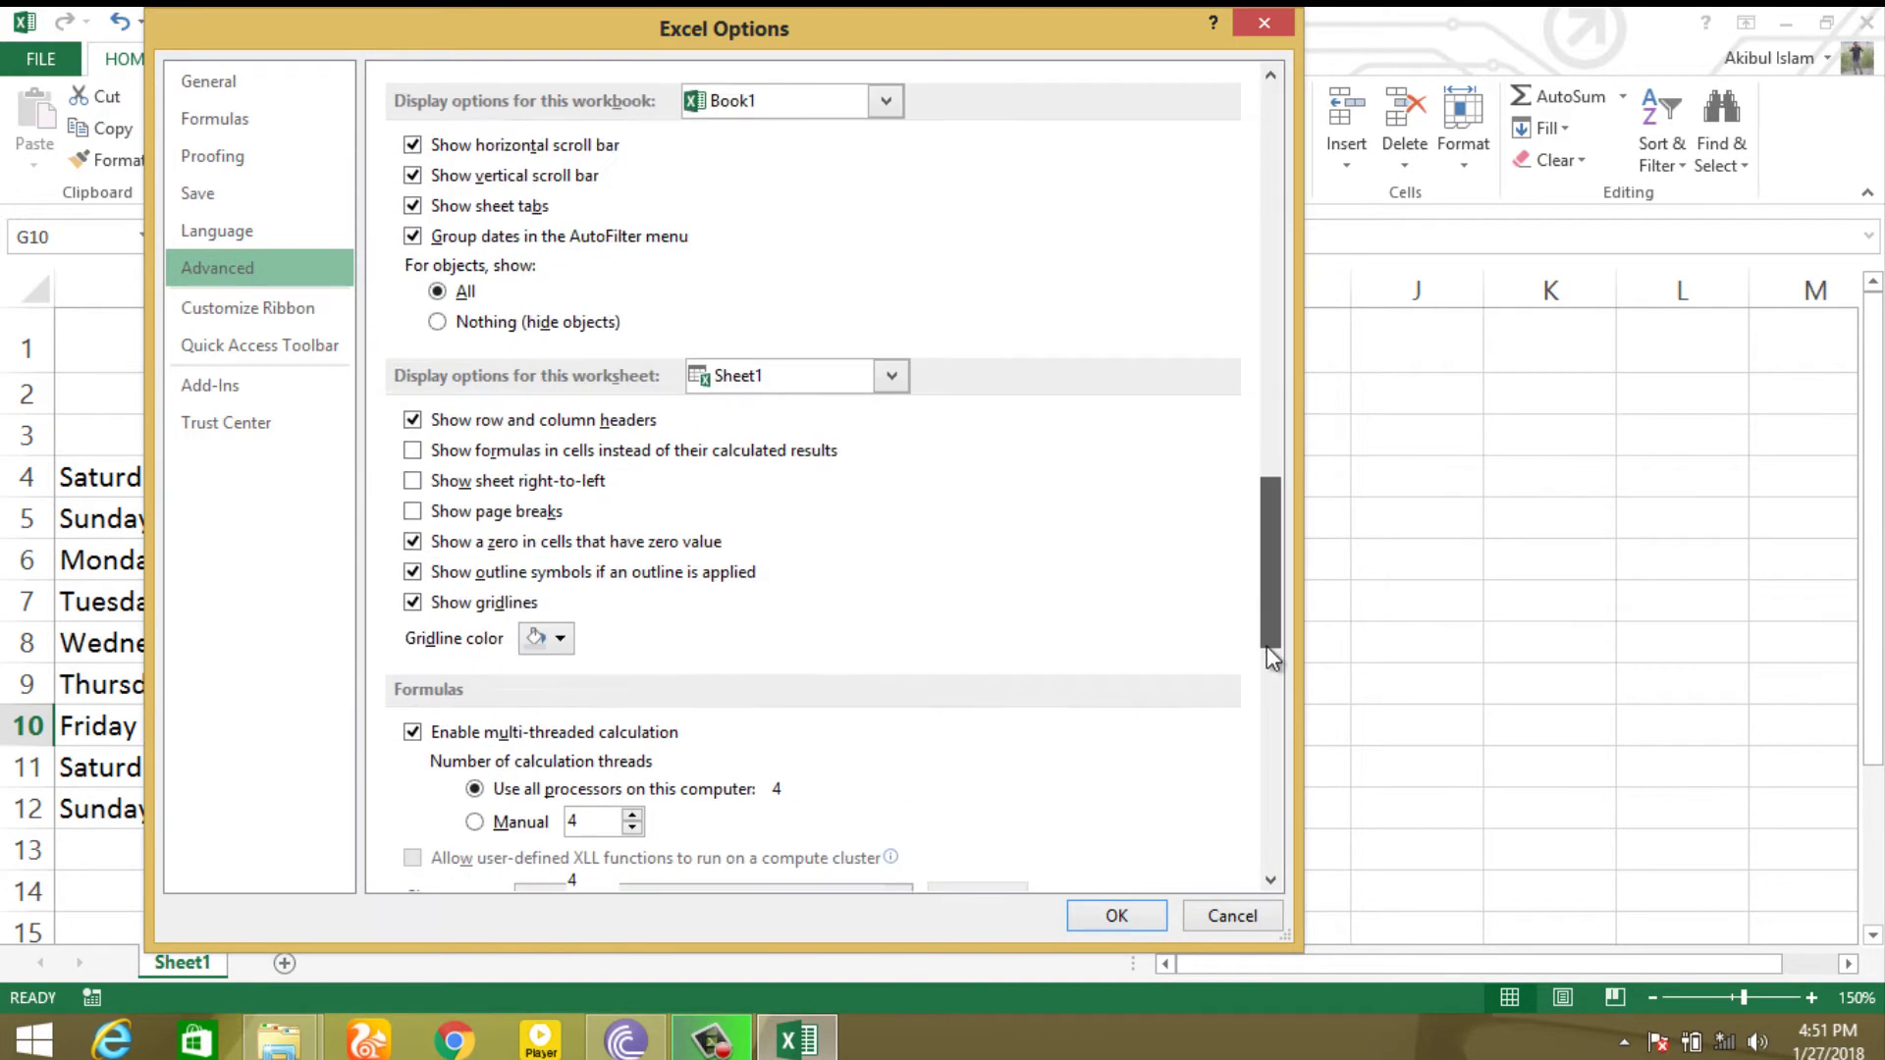
pyautogui.click(882, 420)
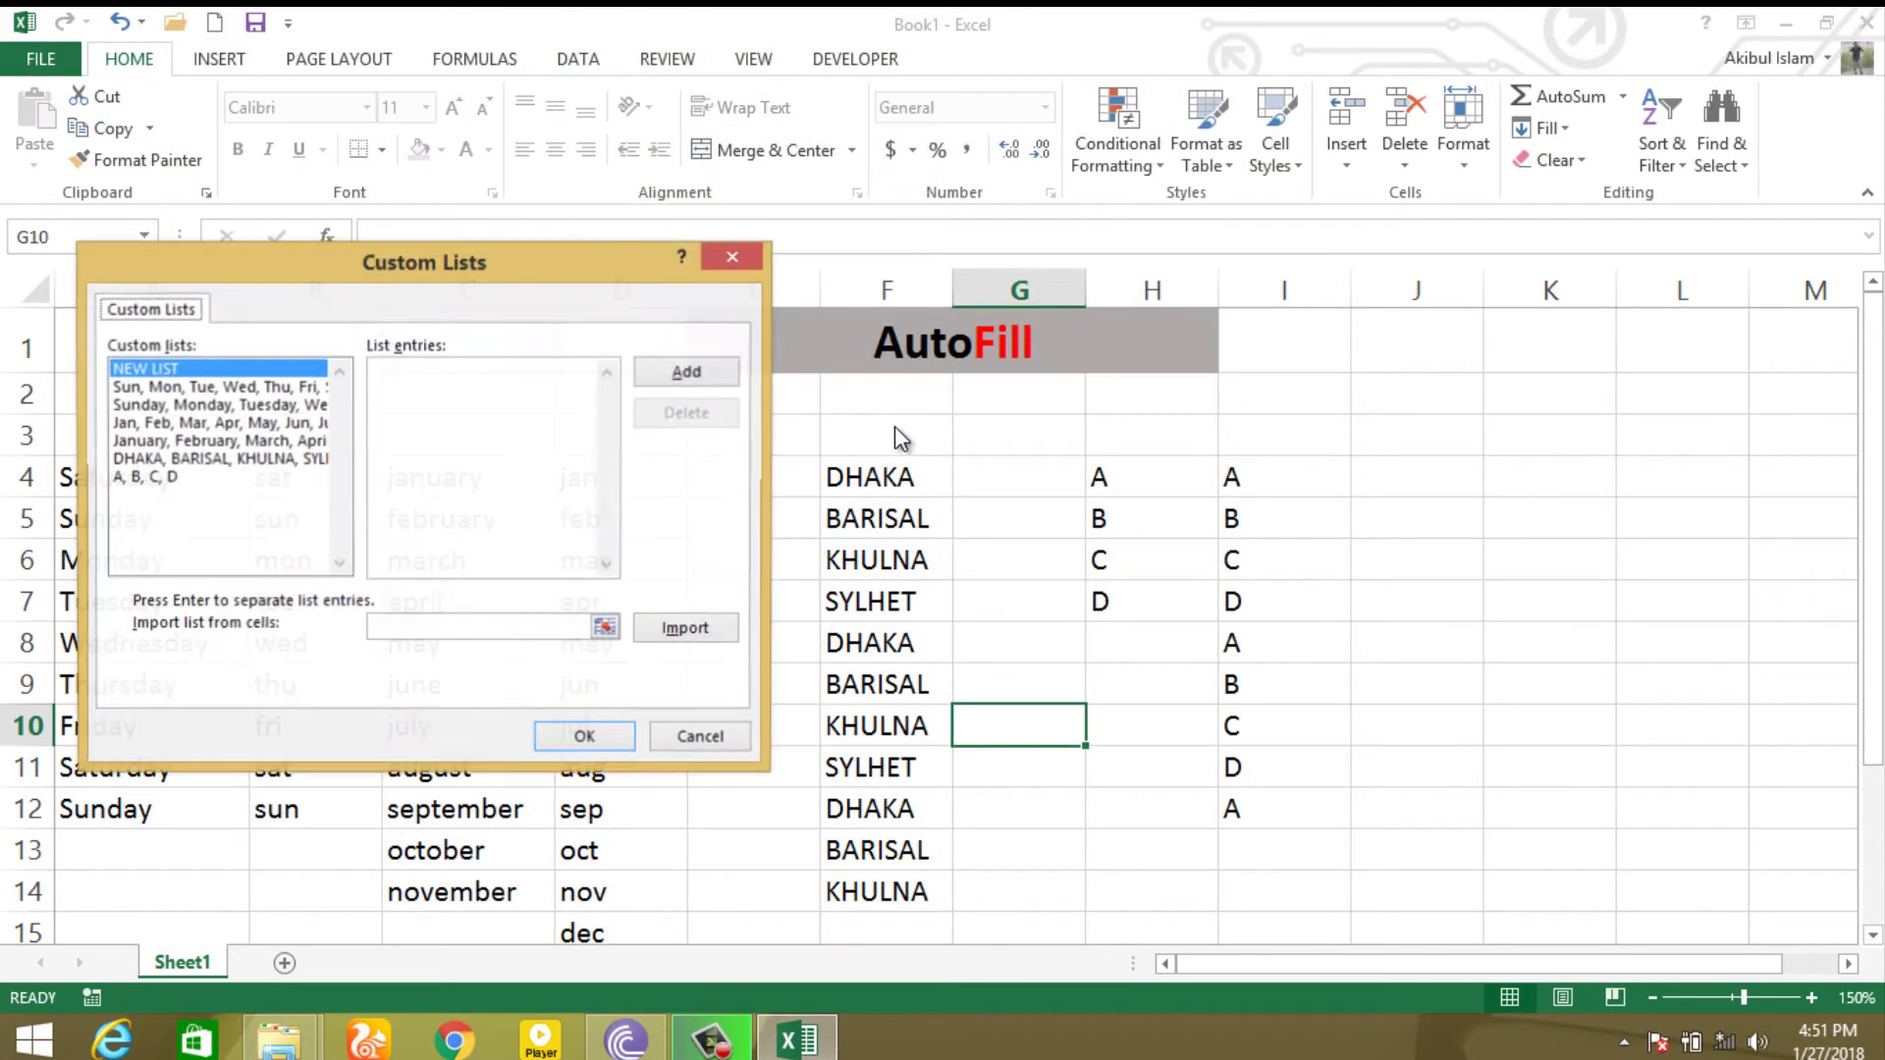
# - Delete the DHAKA, BARISAL, KHULNA, SYLHET list and the A, B, C, D list
pyautogui.click(238, 461)
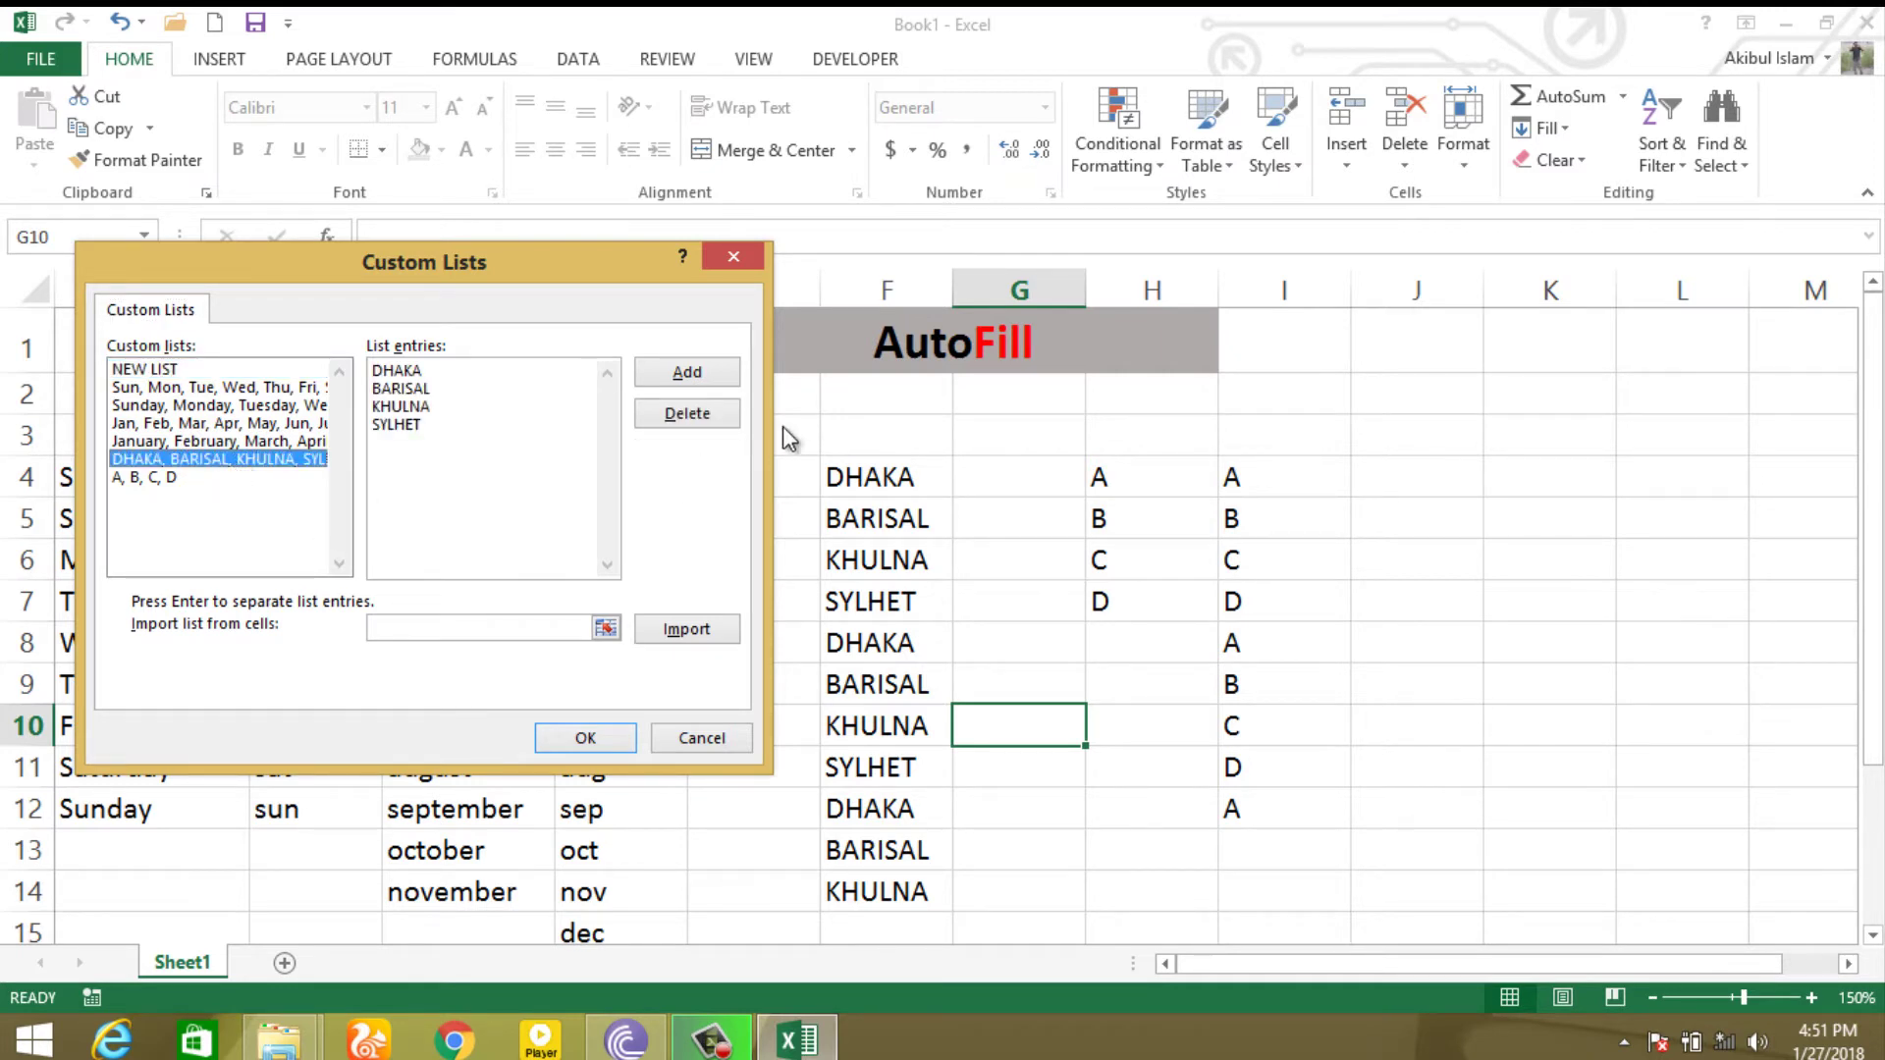
pyautogui.click(687, 413)
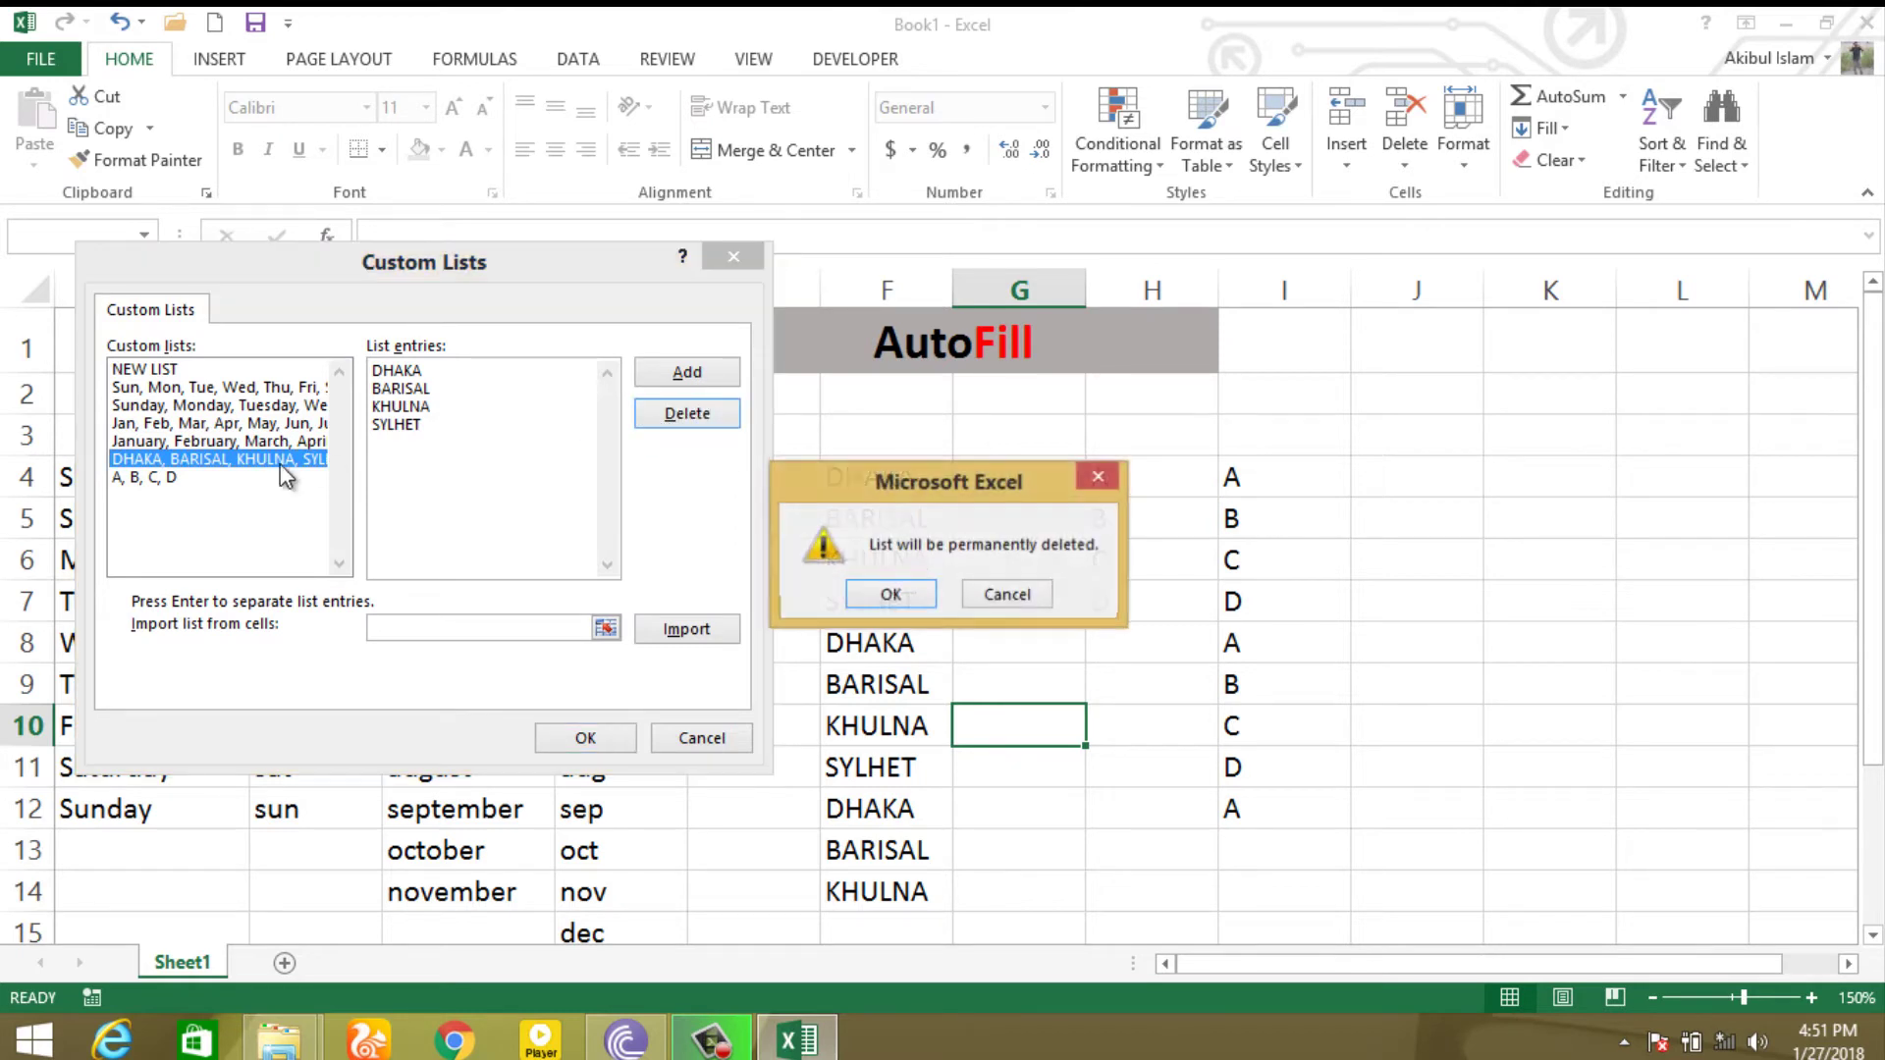
pyautogui.click(890, 594)
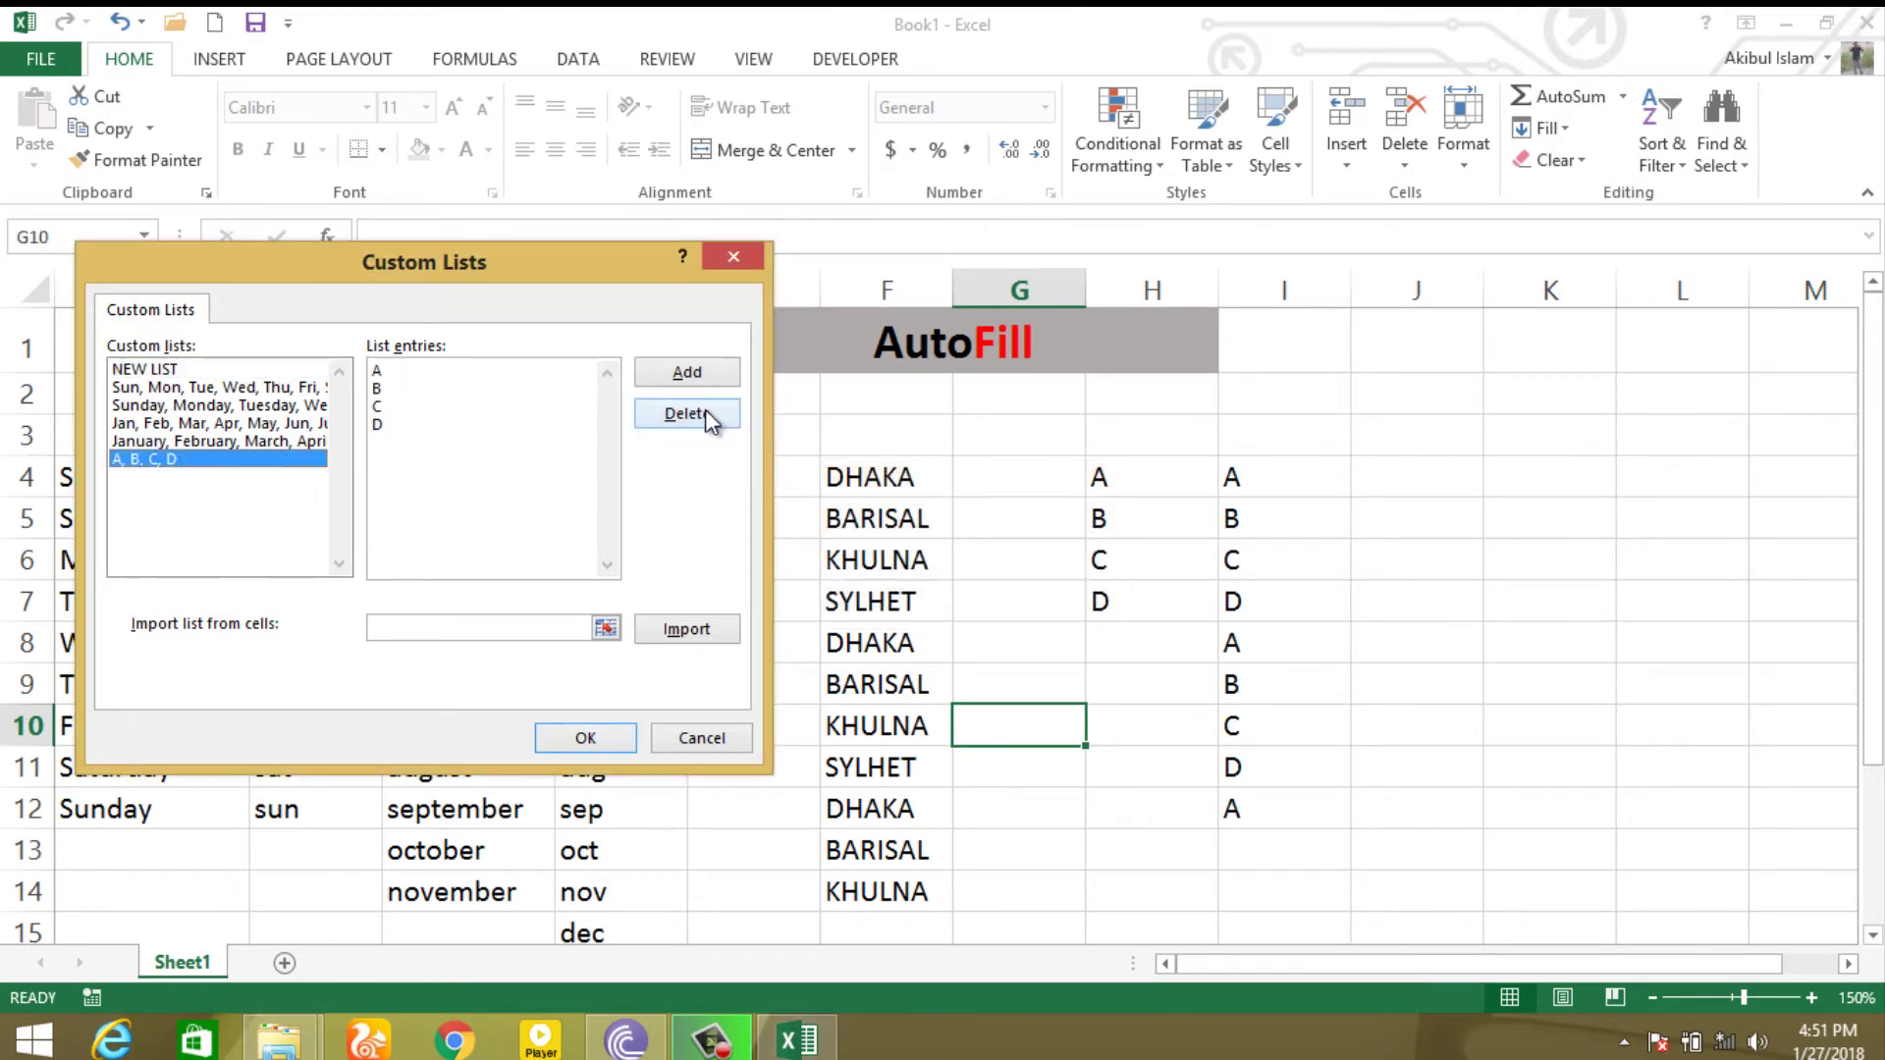
pyautogui.click(707, 419)
pyautogui.click(889, 593)
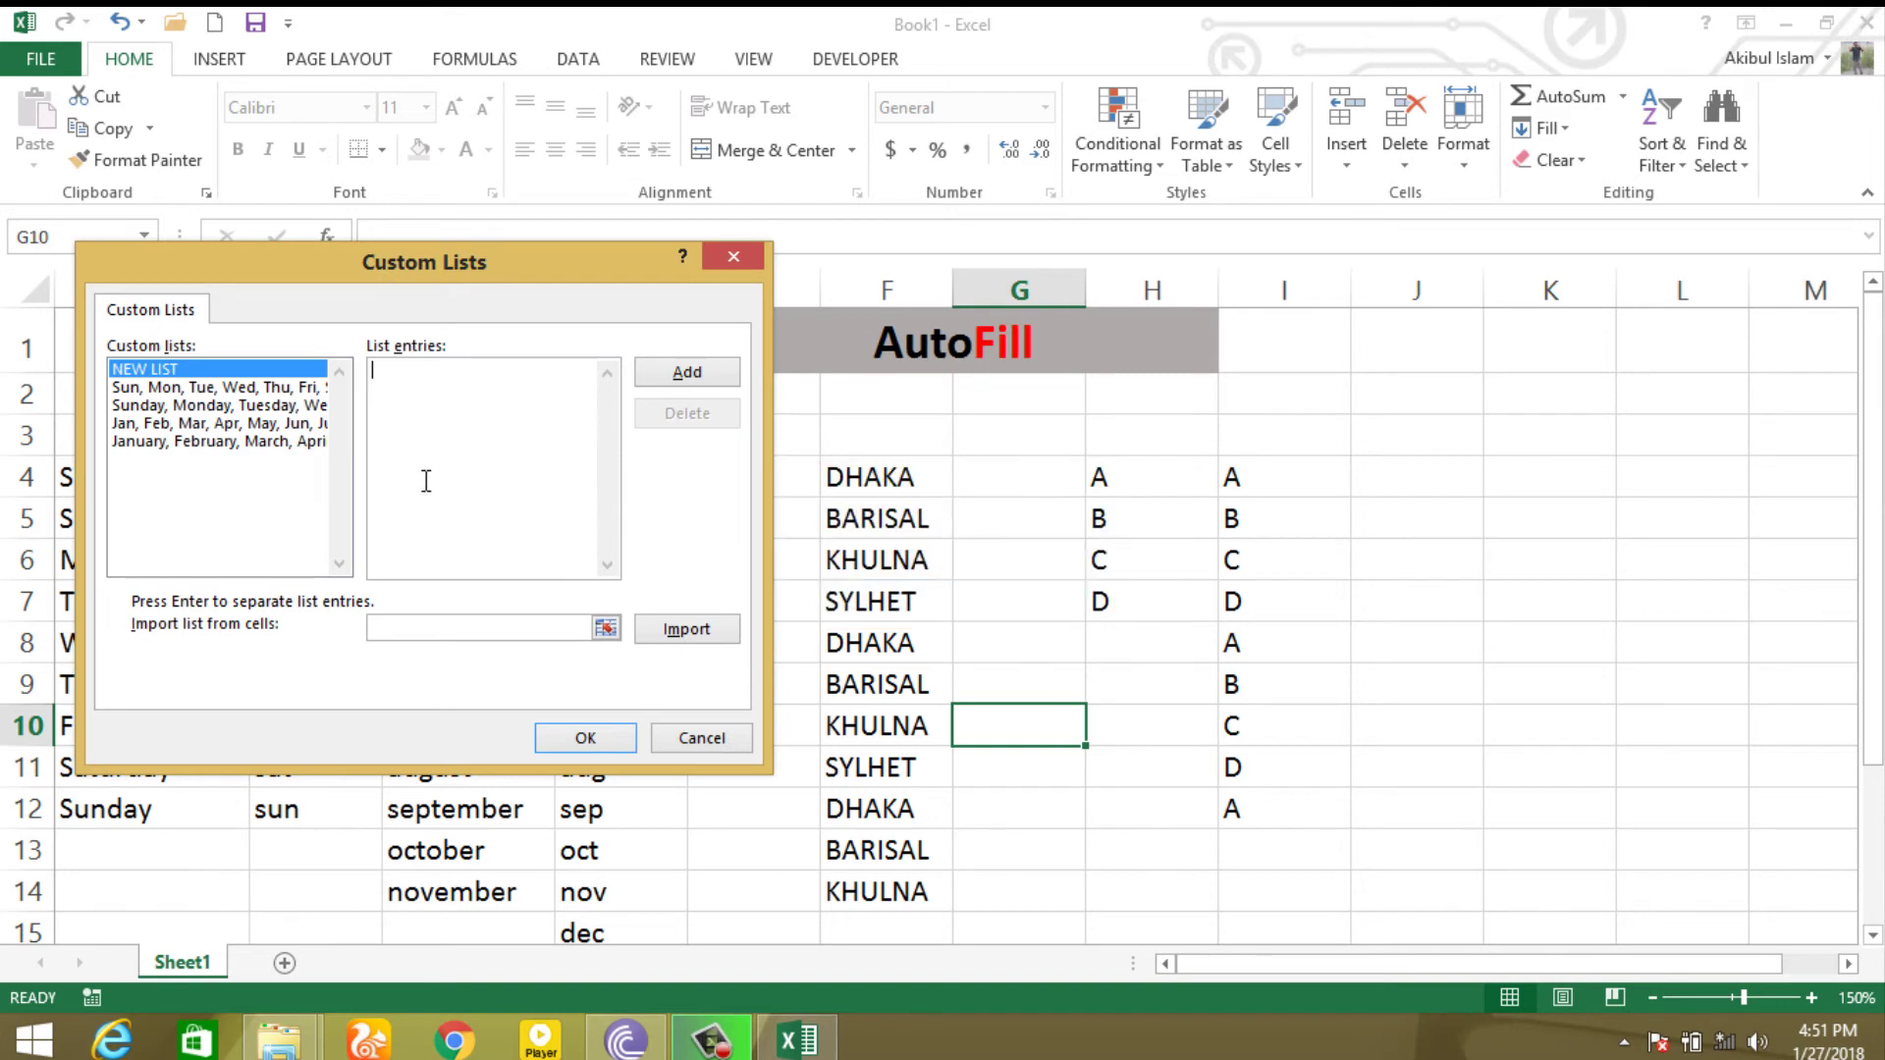
# - Review the remaining built-in day and month lists
pyautogui.click(253, 442)
pyautogui.click(285, 370)
pyautogui.click(288, 388)
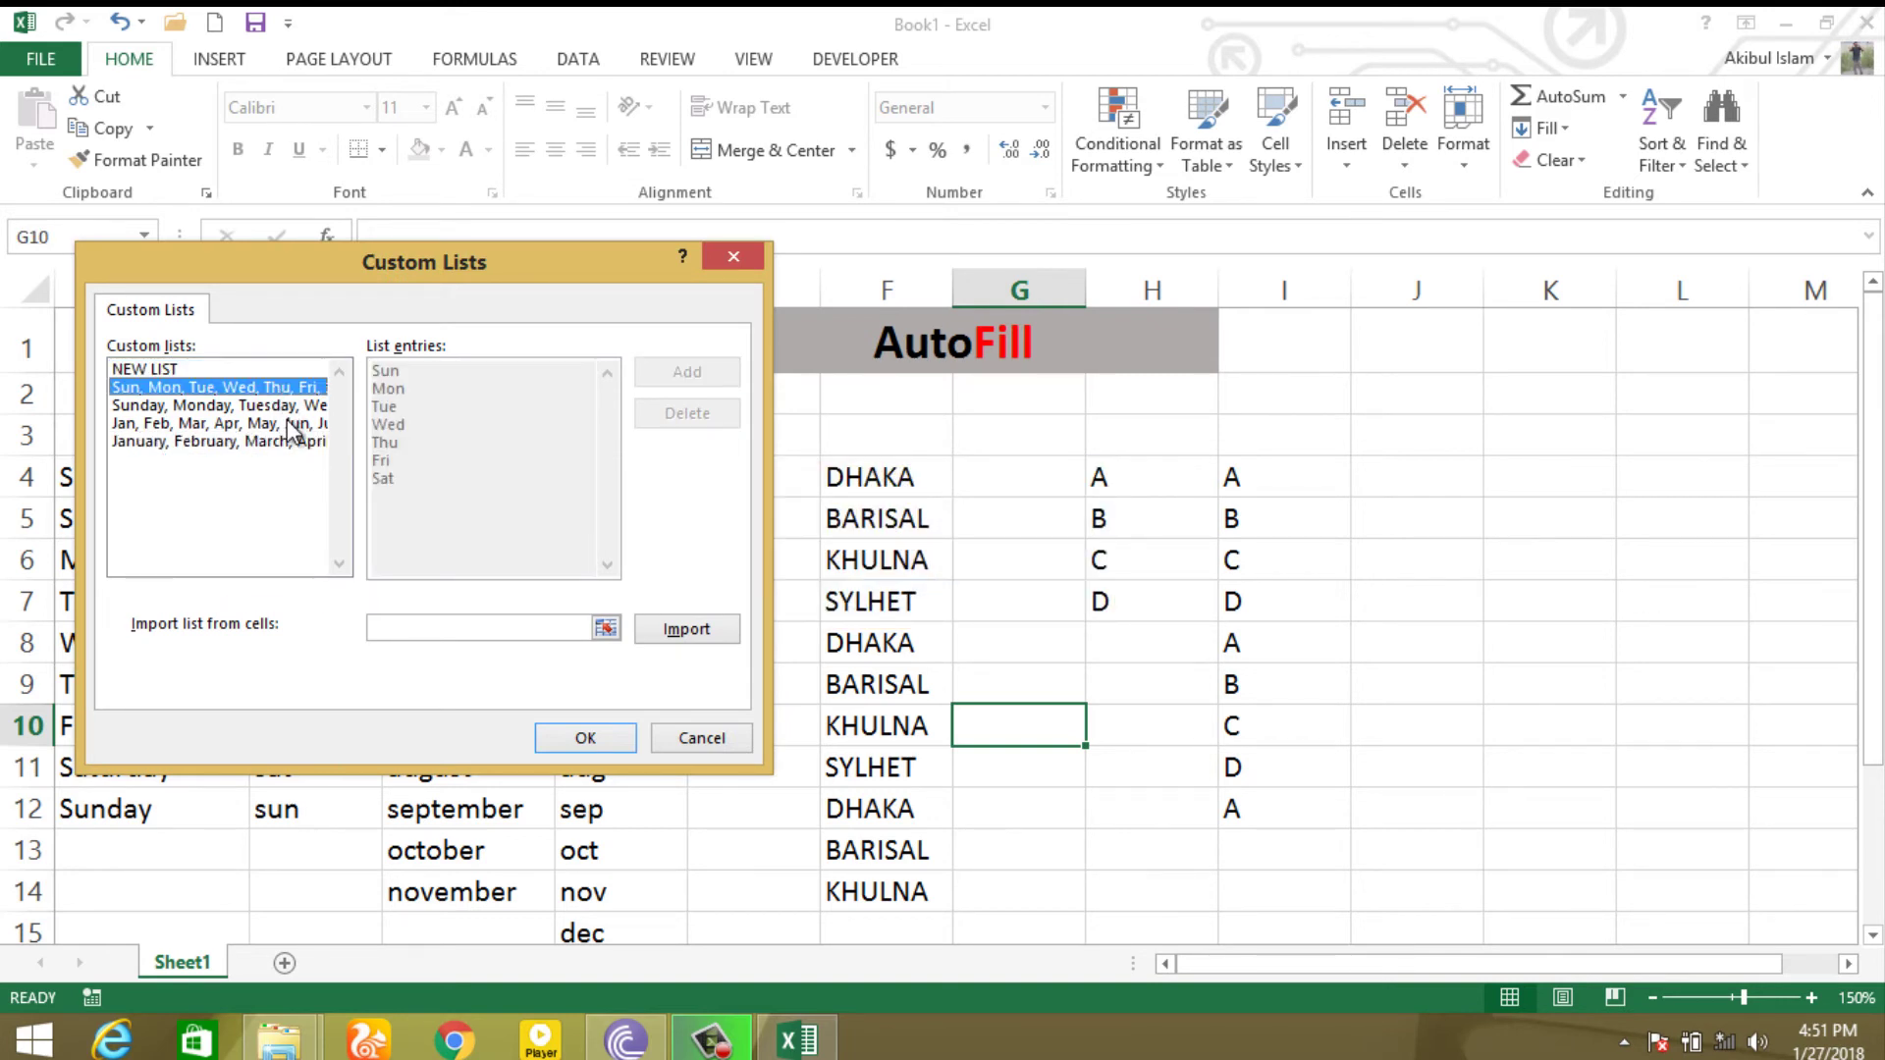
pyautogui.click(297, 423)
pyautogui.click(304, 442)
pyautogui.click(300, 423)
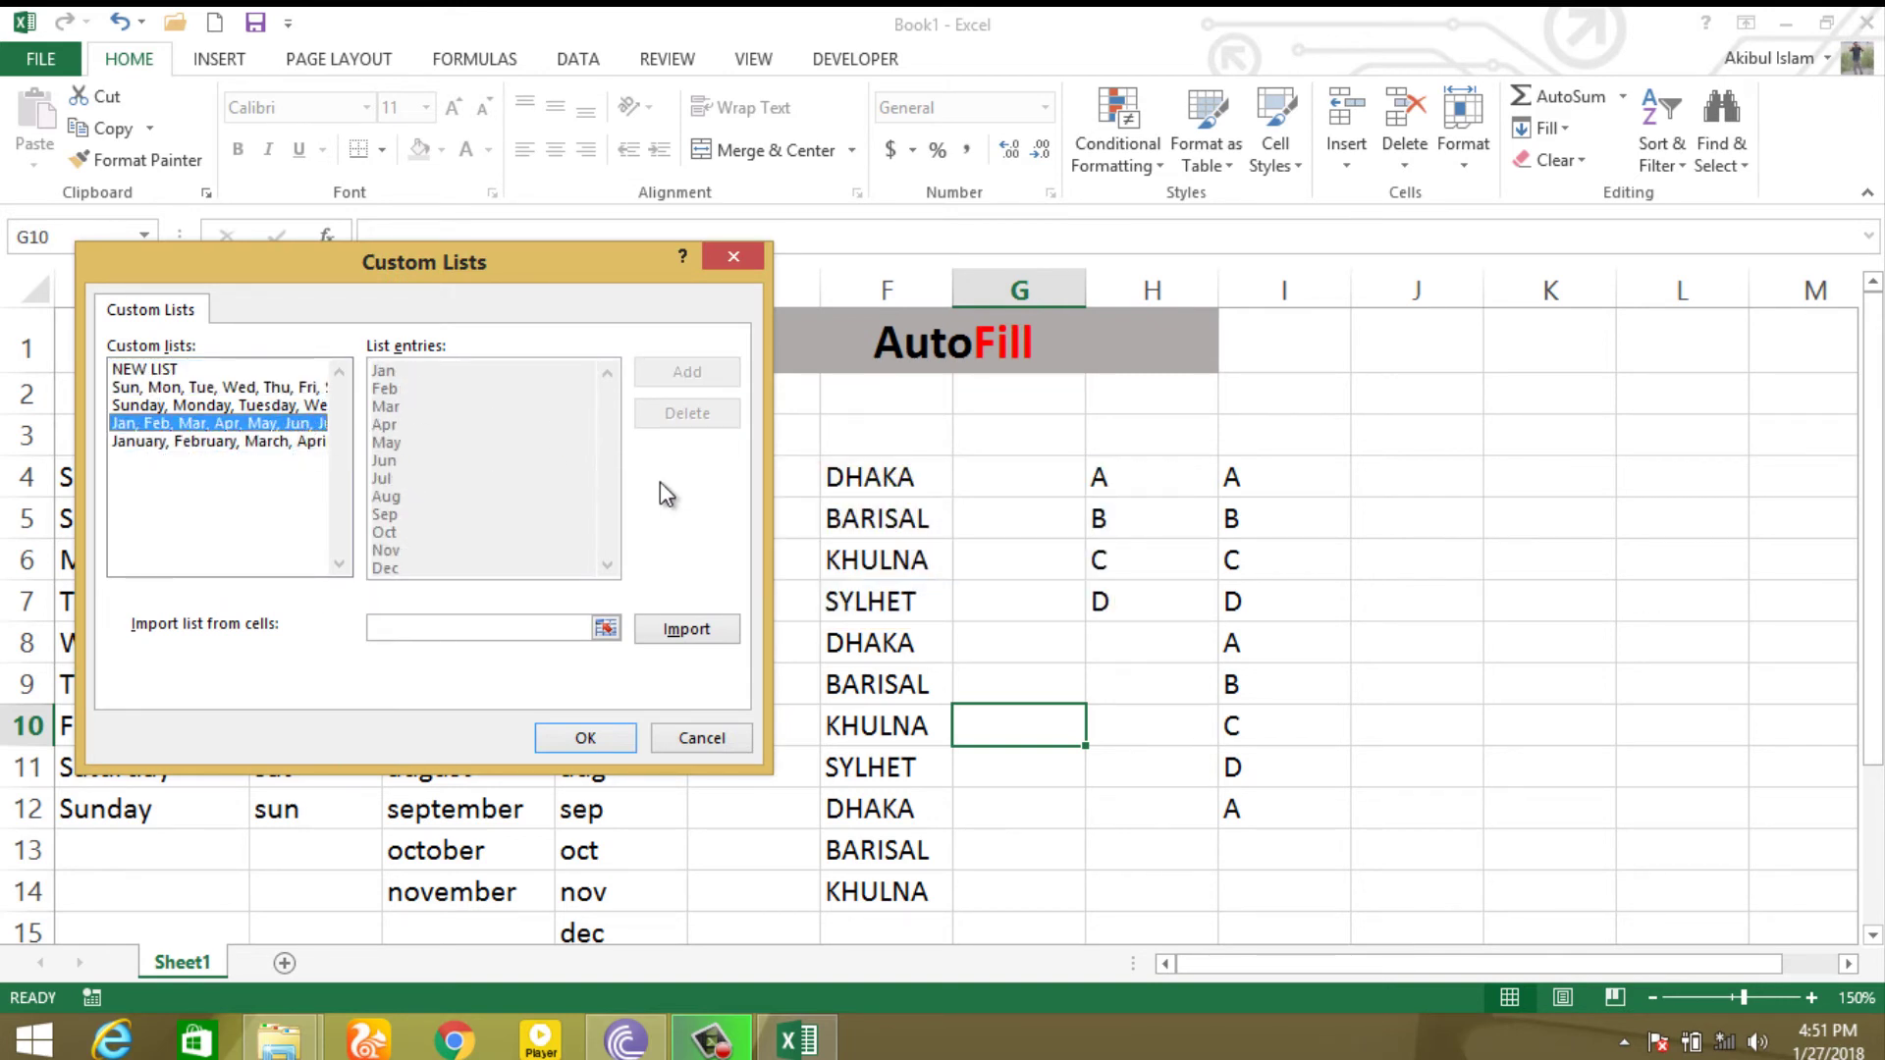